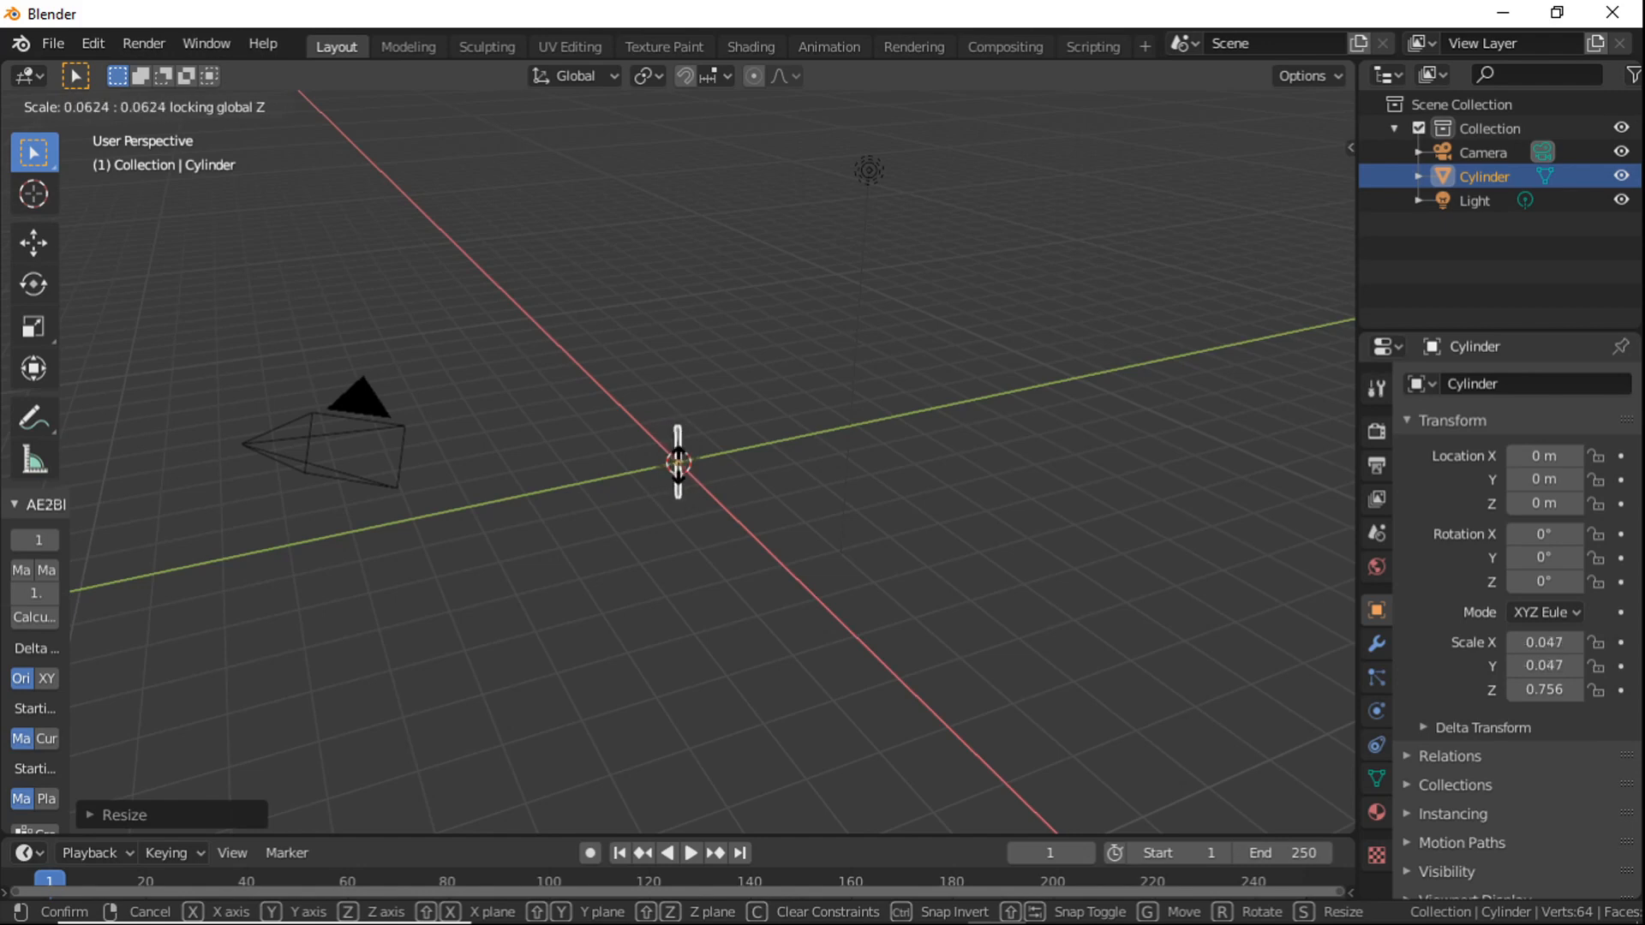
Step: Thin the cylinder to a scale of about 0.047 in X and Y, and stretch it to about 1.598 along Z
click(678, 462)
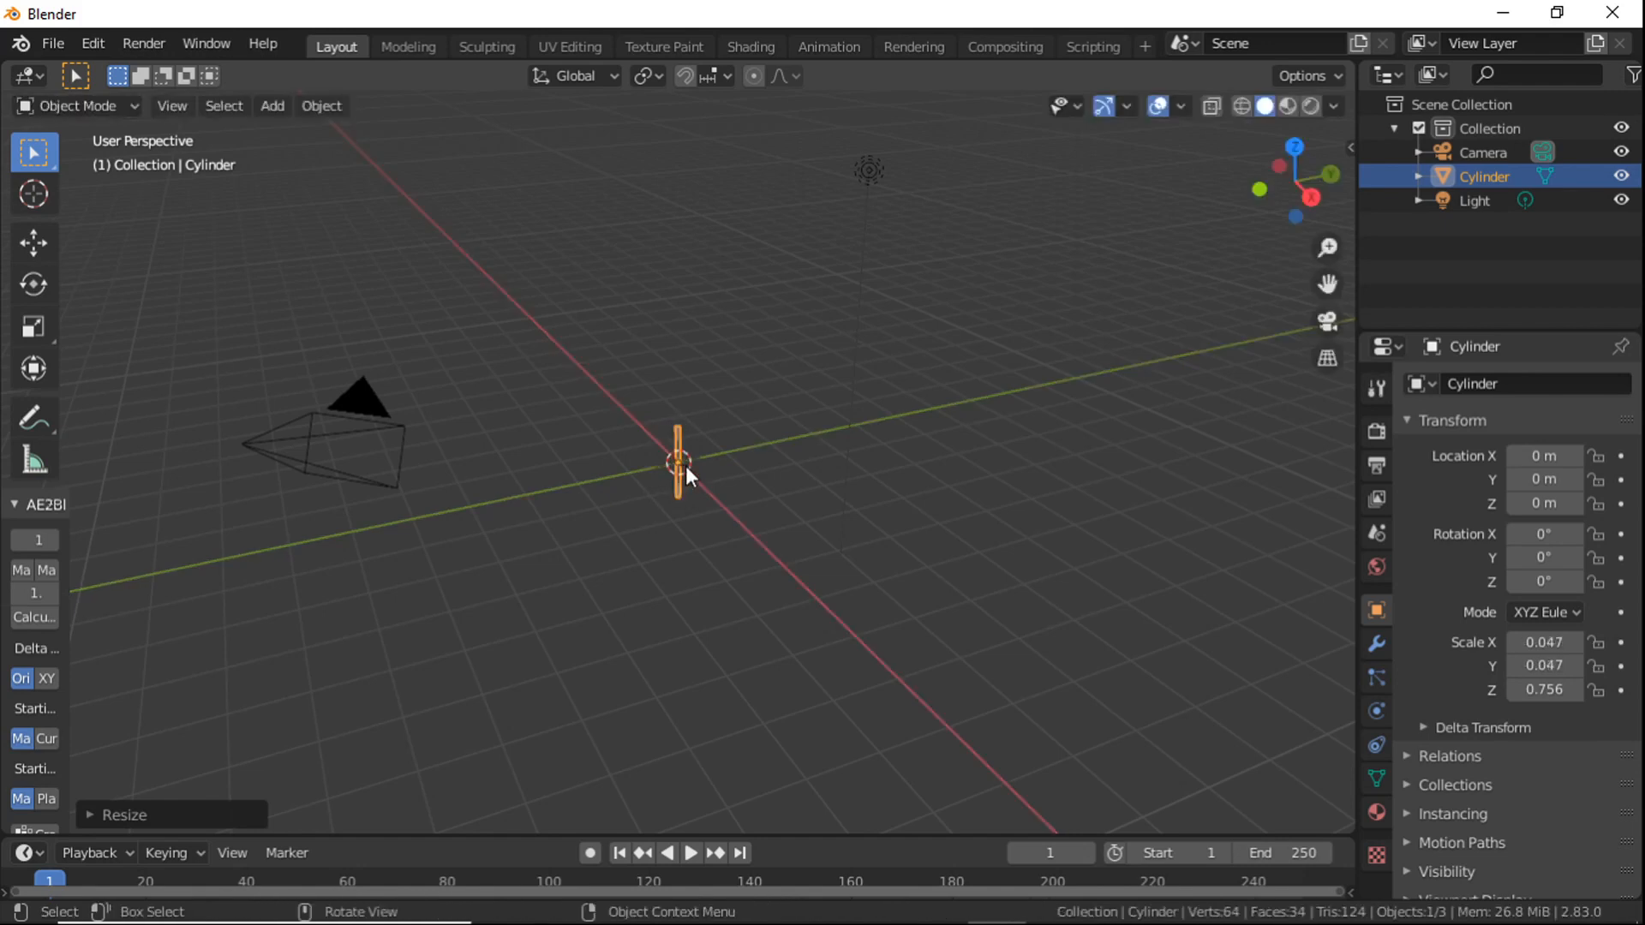
key(s)
key(z)
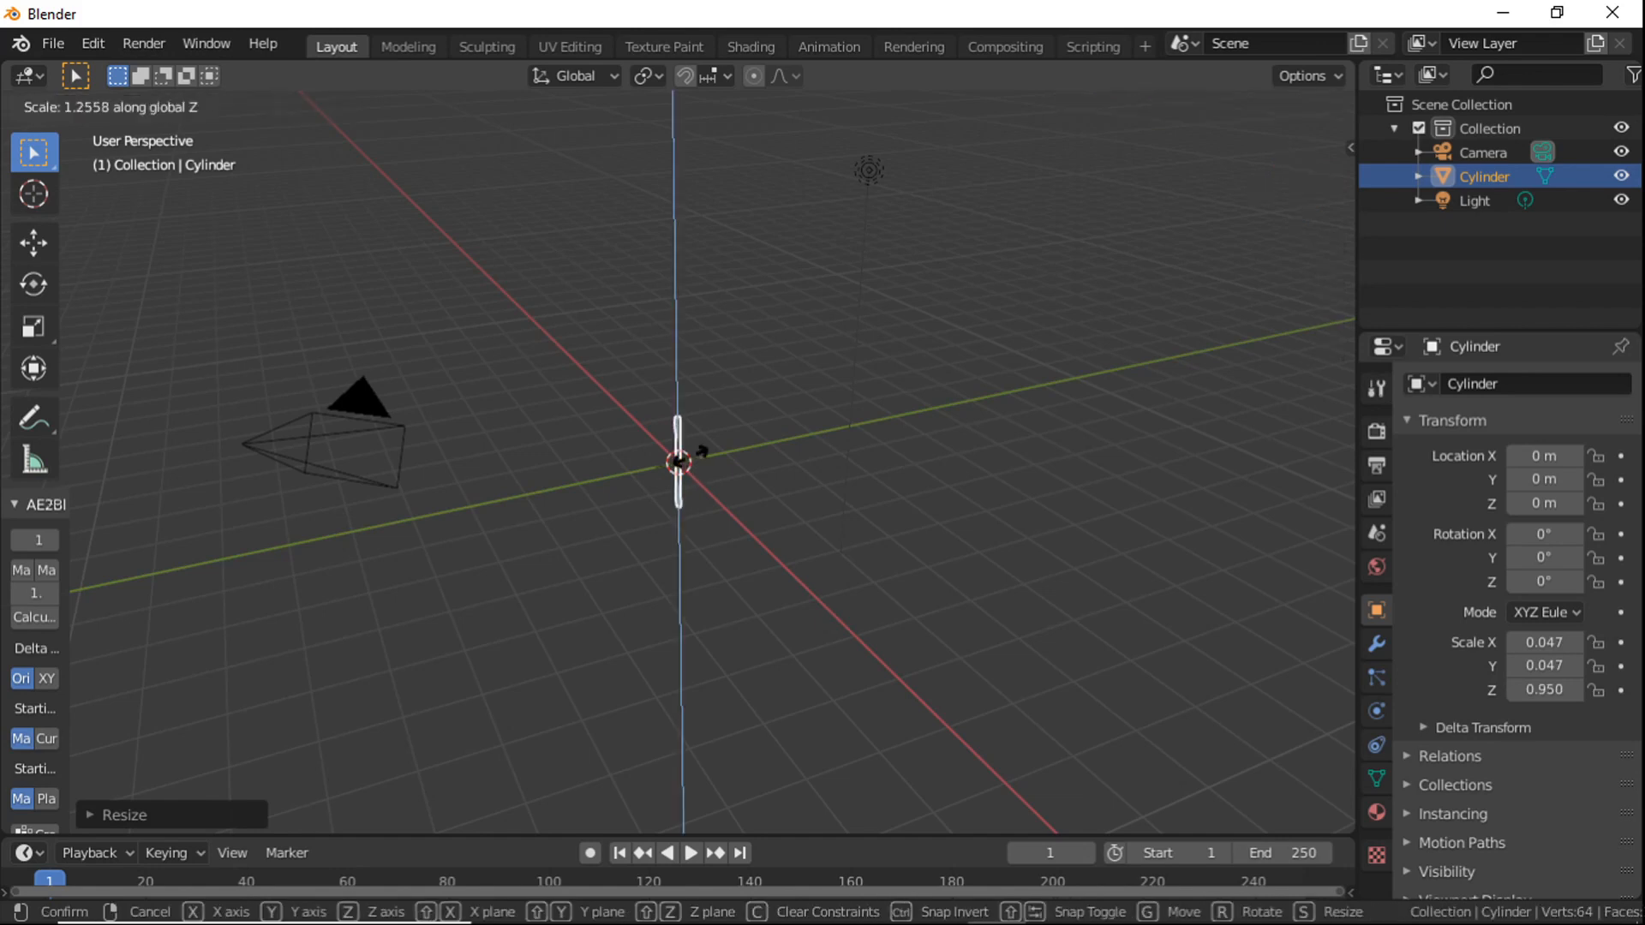
click(691, 444)
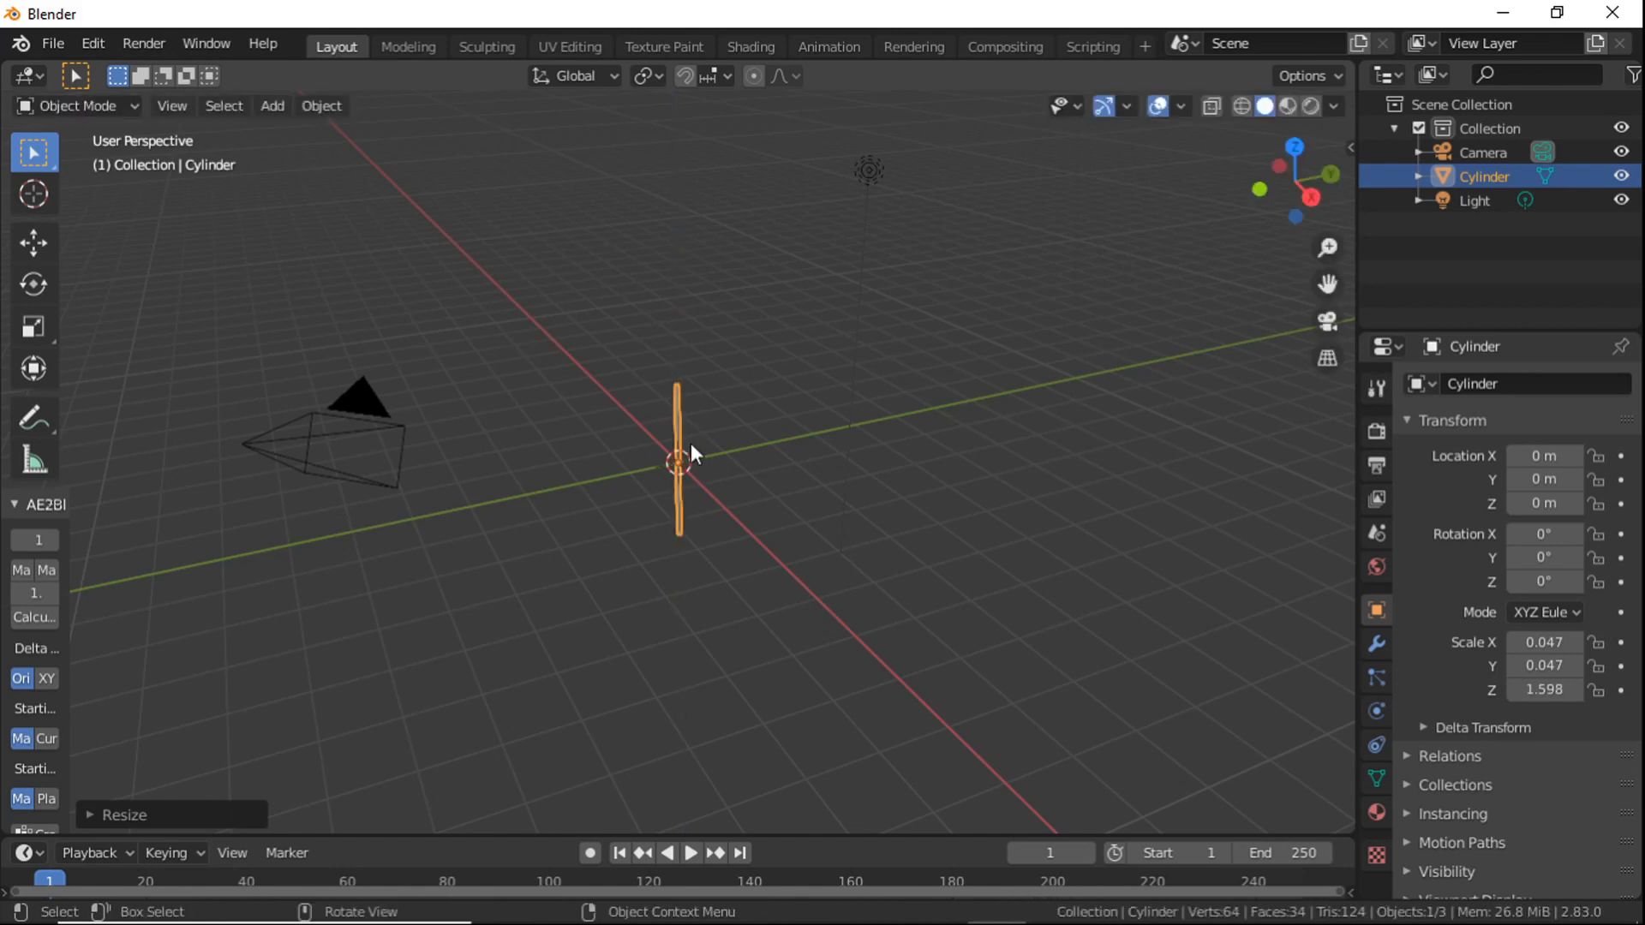
Step: In Edit Mode, add a single horizontal loop cut around the middle of the cylinder
click(89, 106)
click(91, 157)
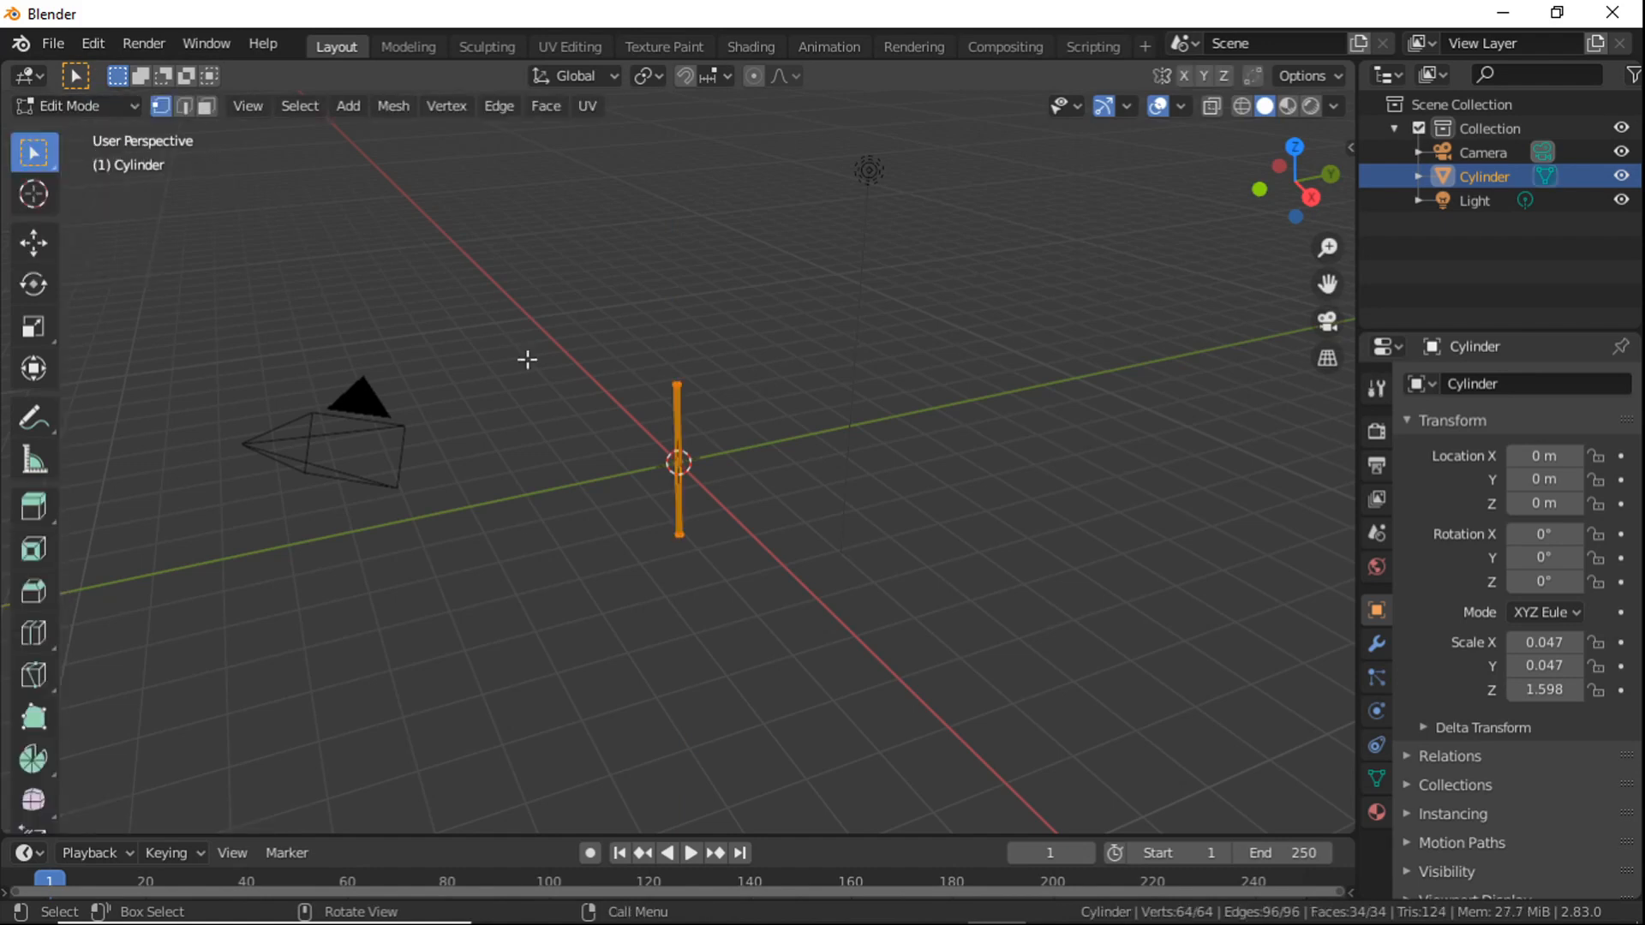
click(34, 633)
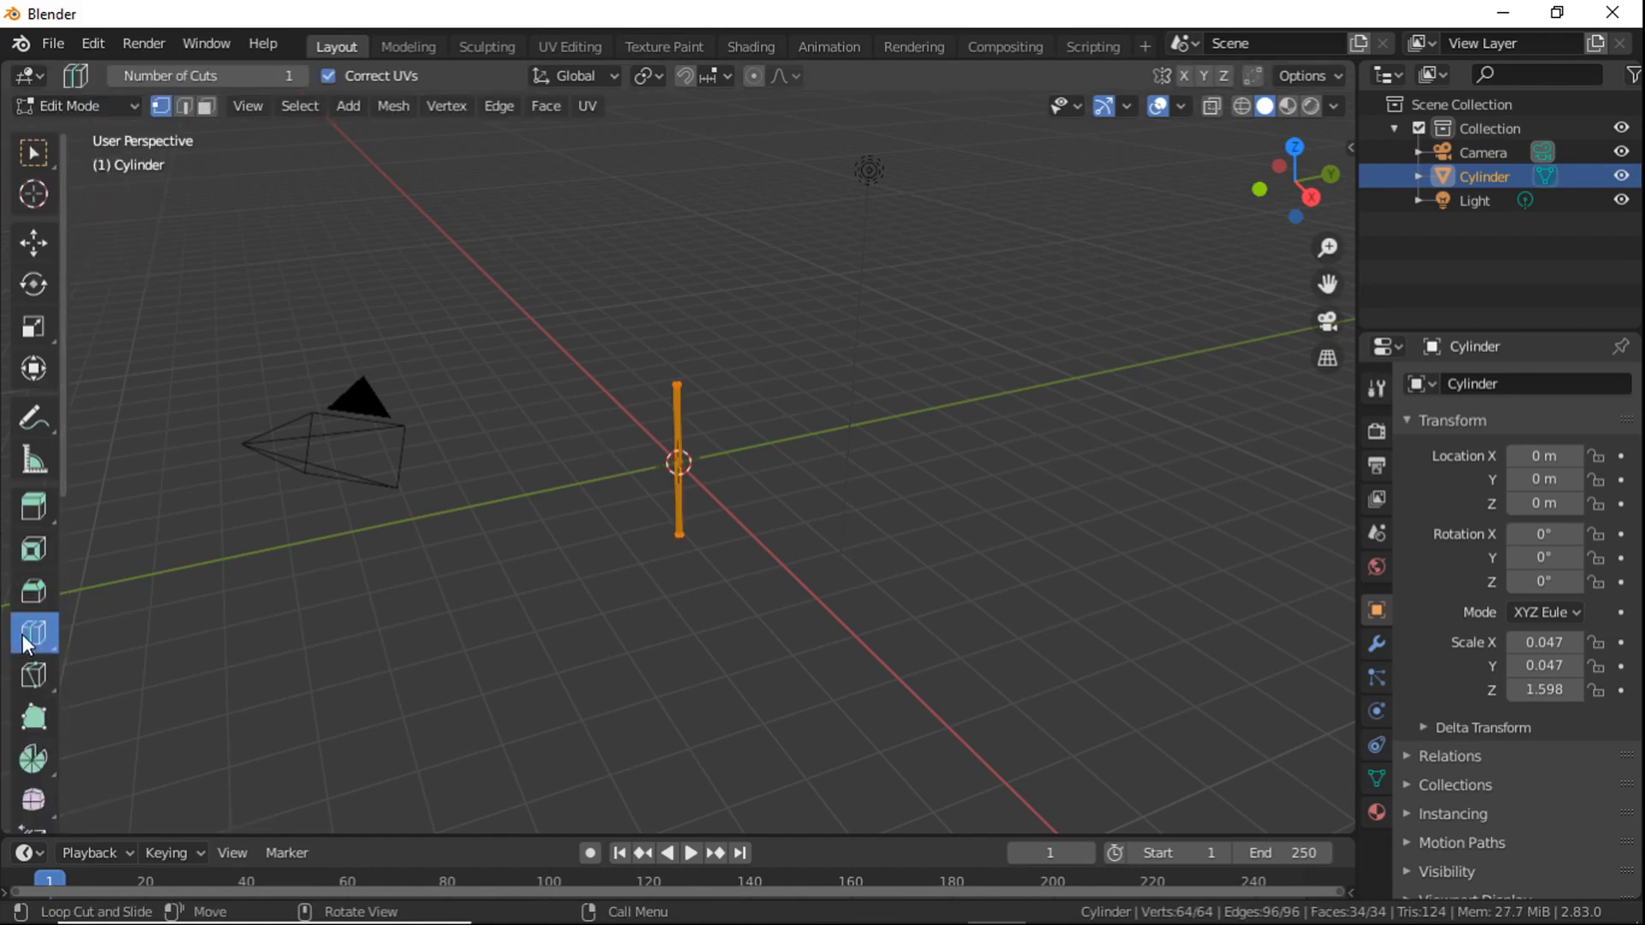
click(676, 467)
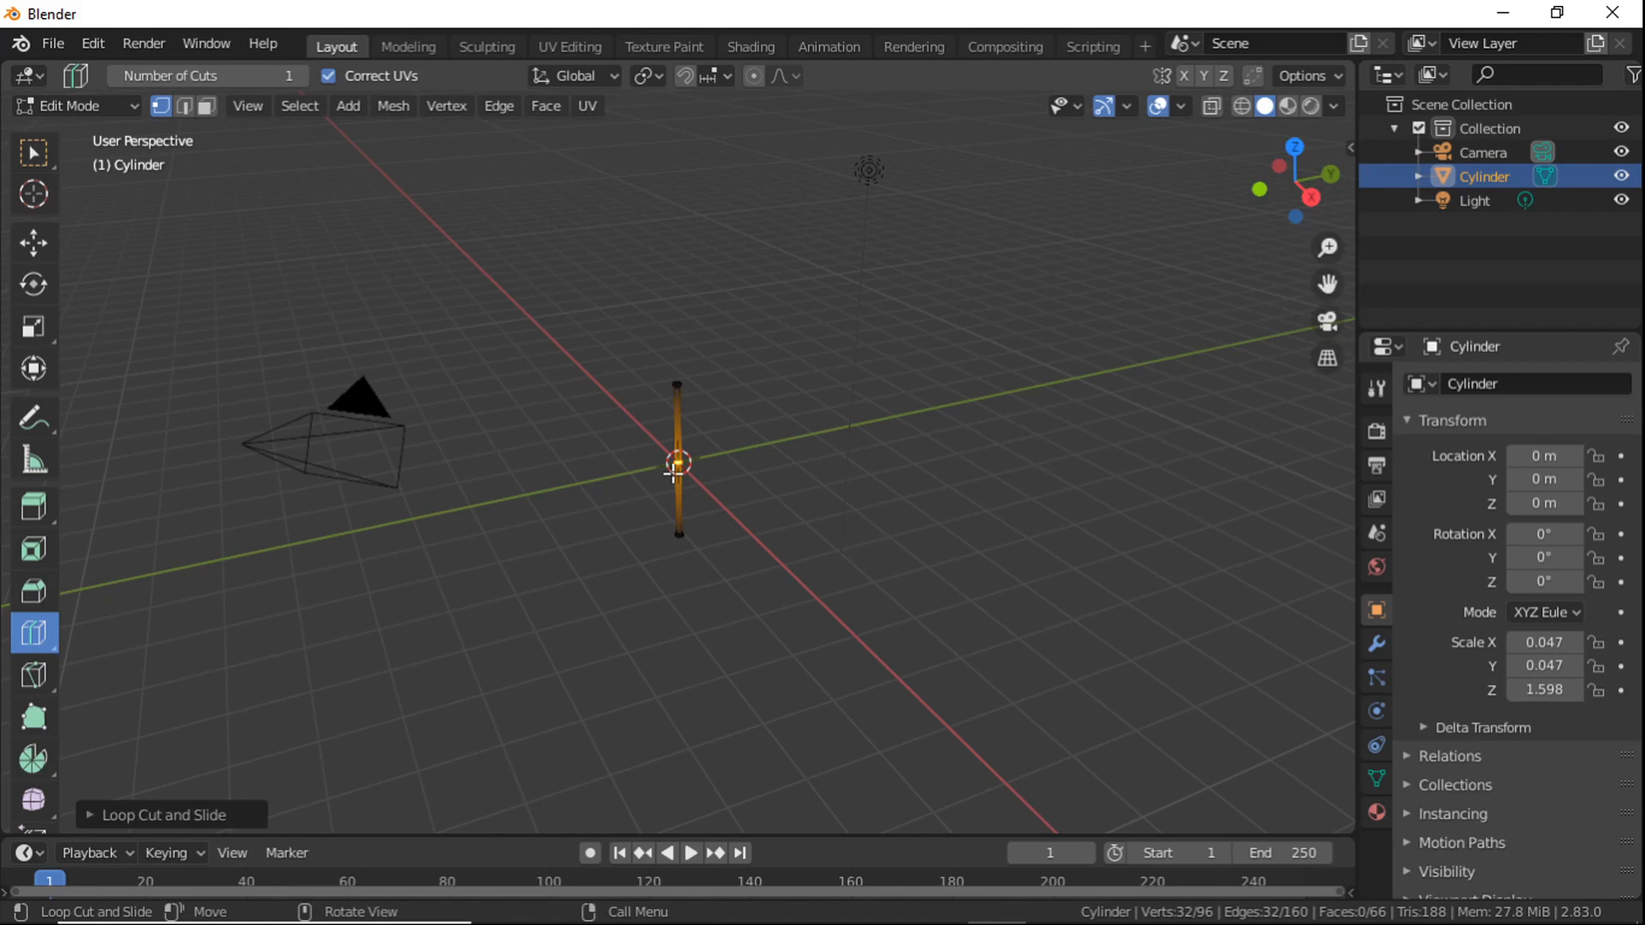
Step: Select the cylinder's top end face in face selection mode and scale it down to a sharp point
click(34, 152)
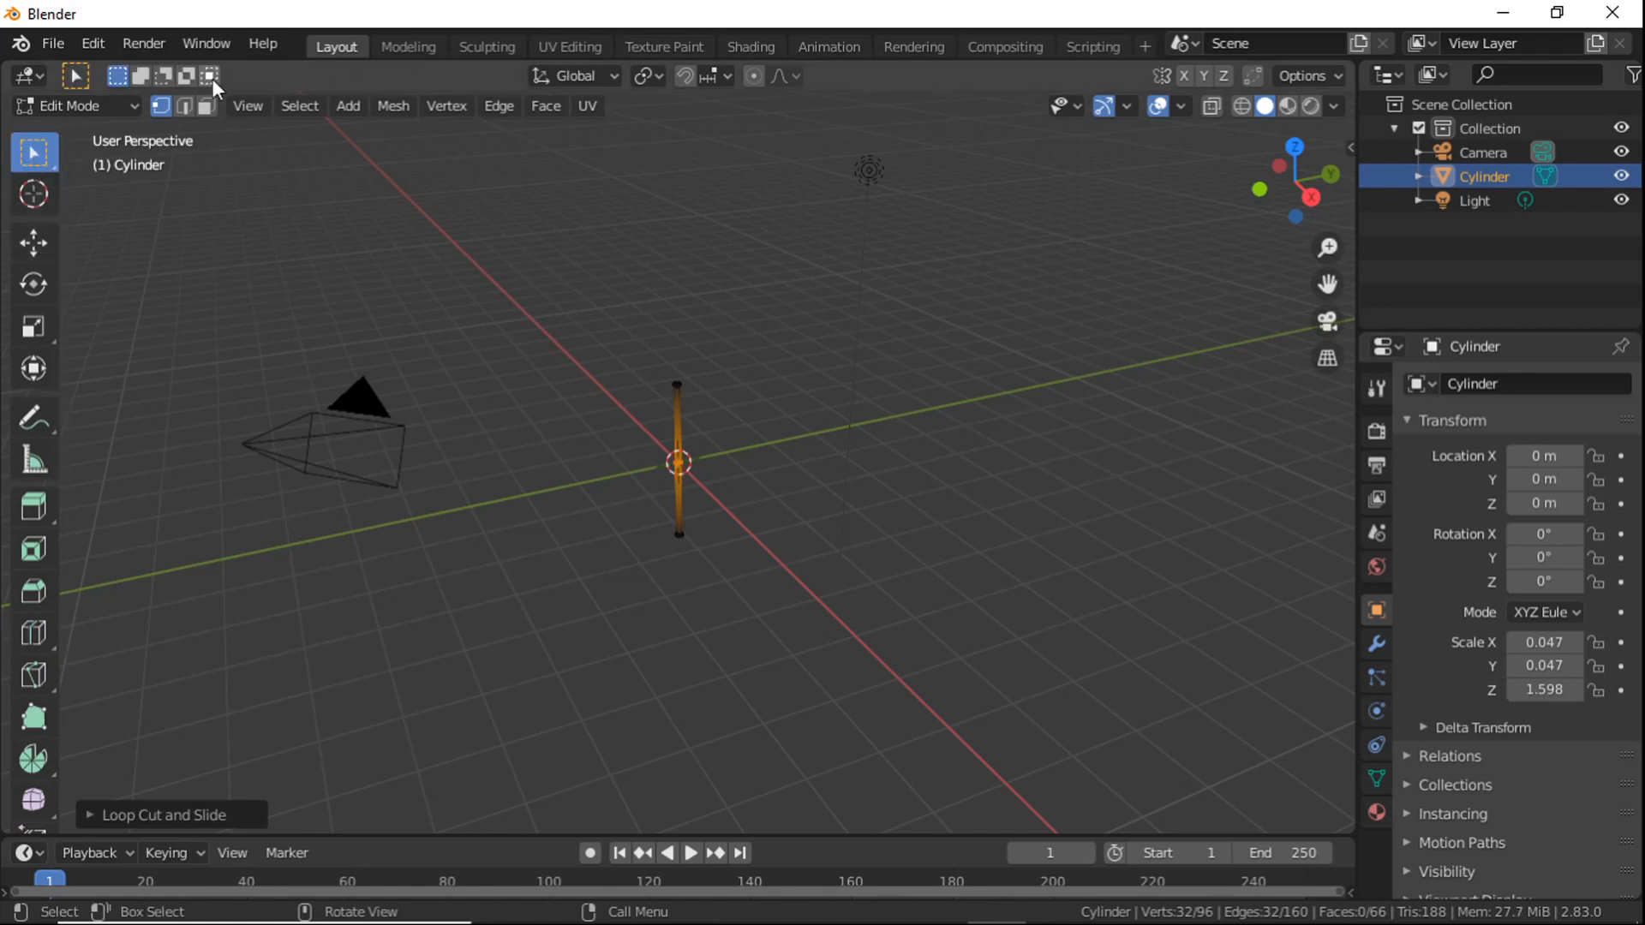
click(206, 106)
mouse_move(712, 389)
middle_down()
mouse_move(702, 540)
mouse_move(681, 463)
mouse_move(705, 414)
middle_up()
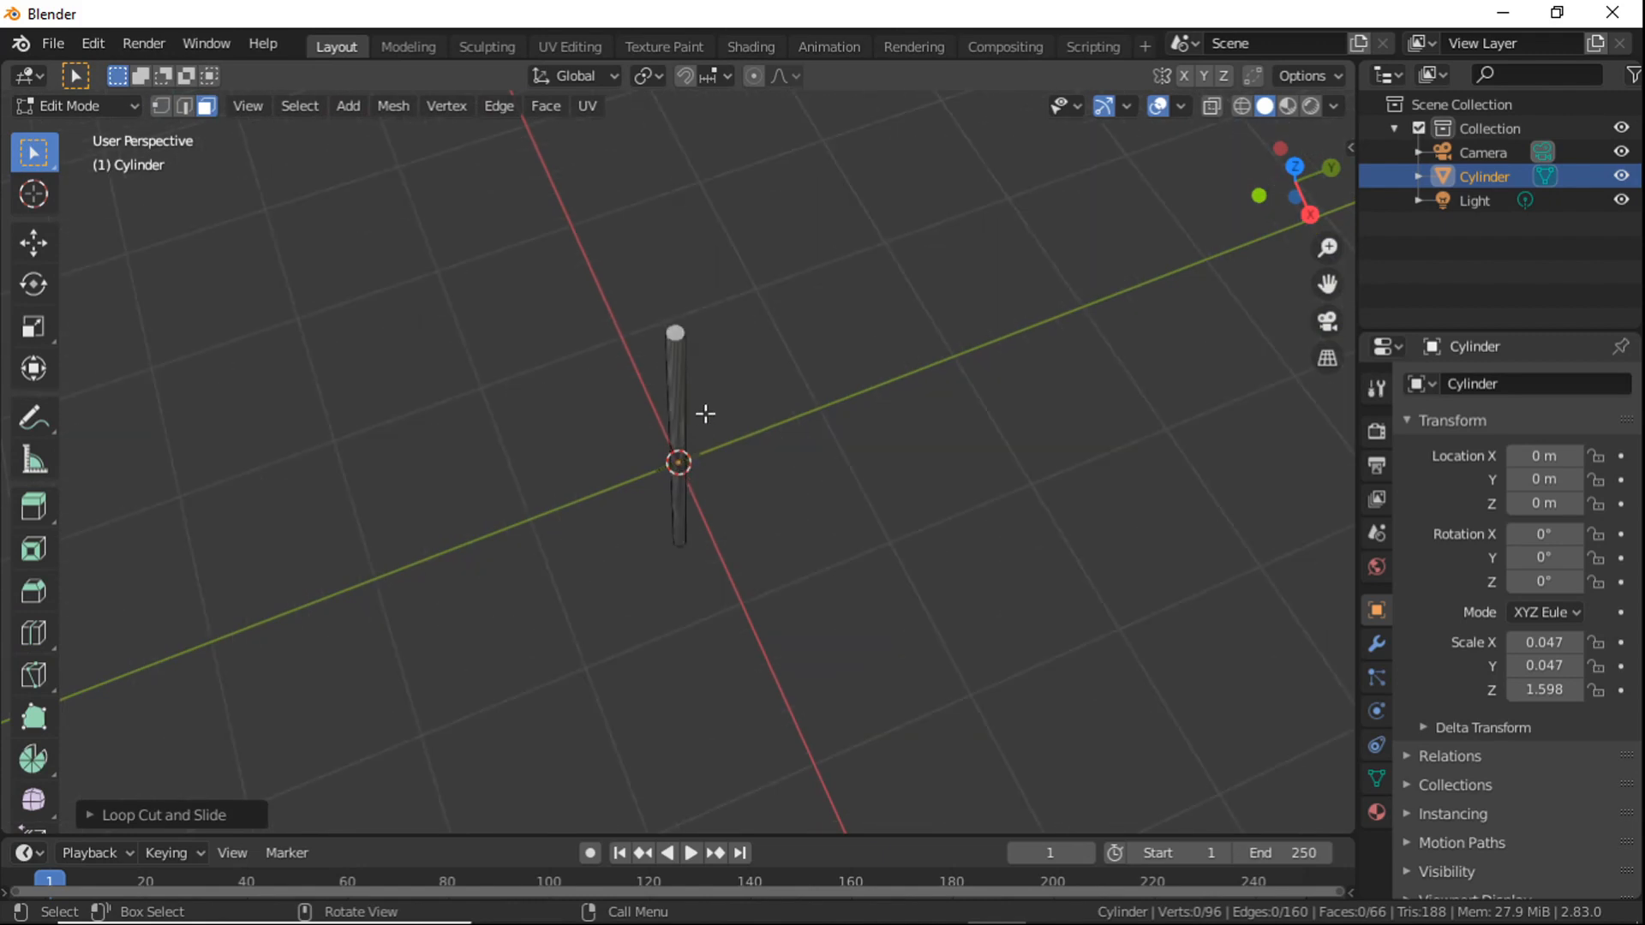
click(676, 332)
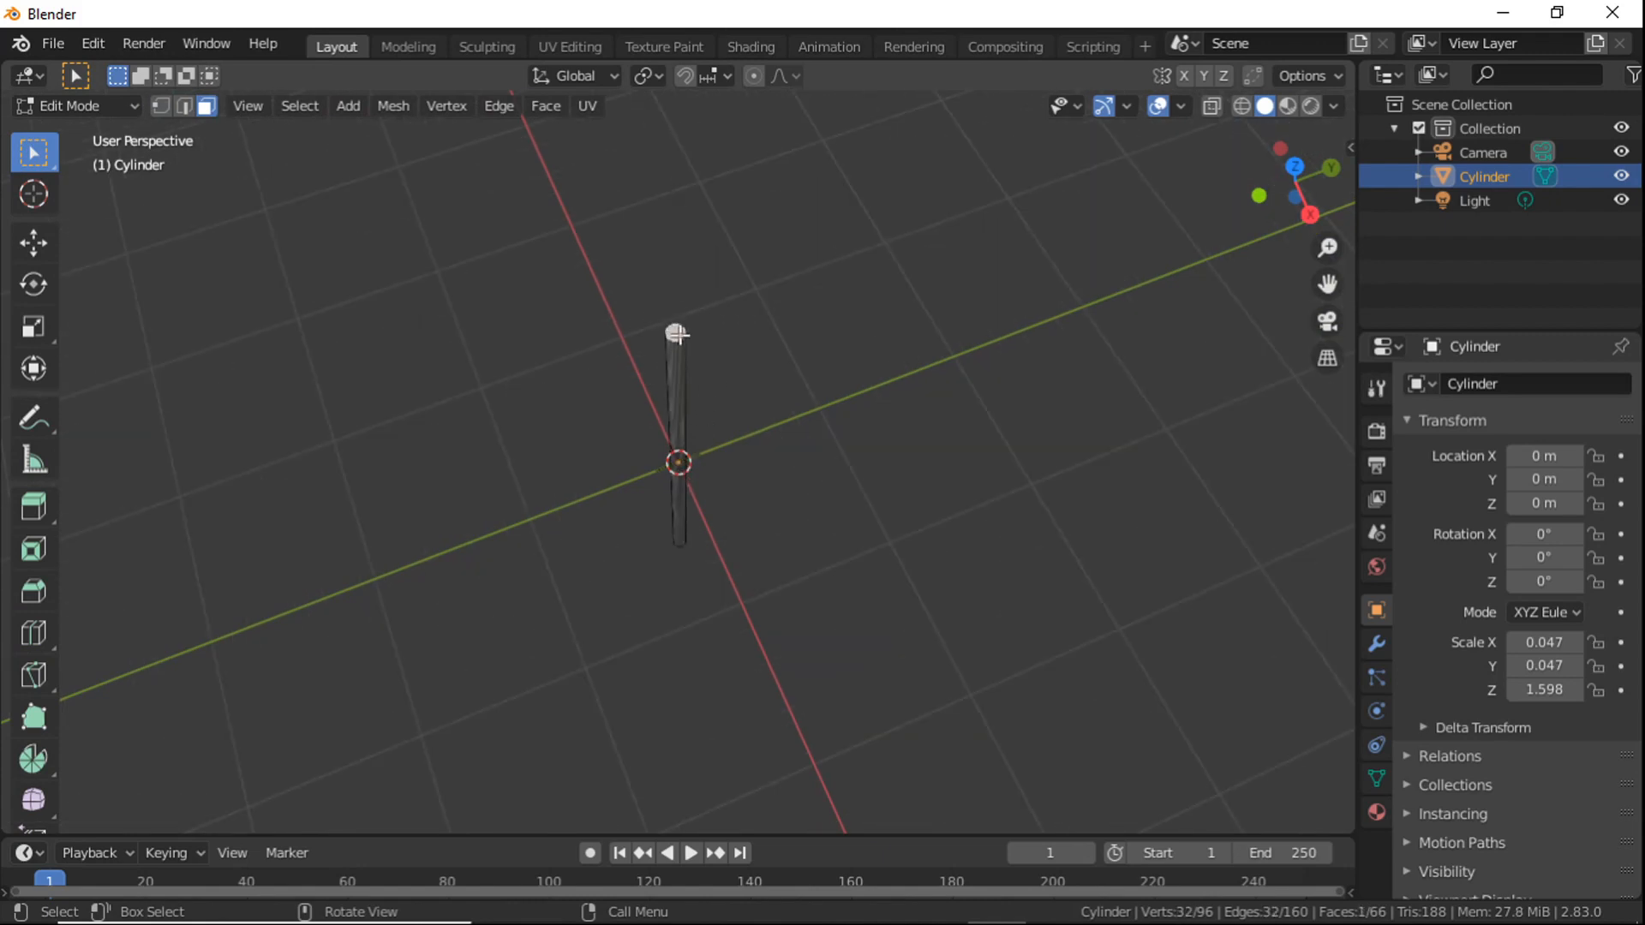
key(s)
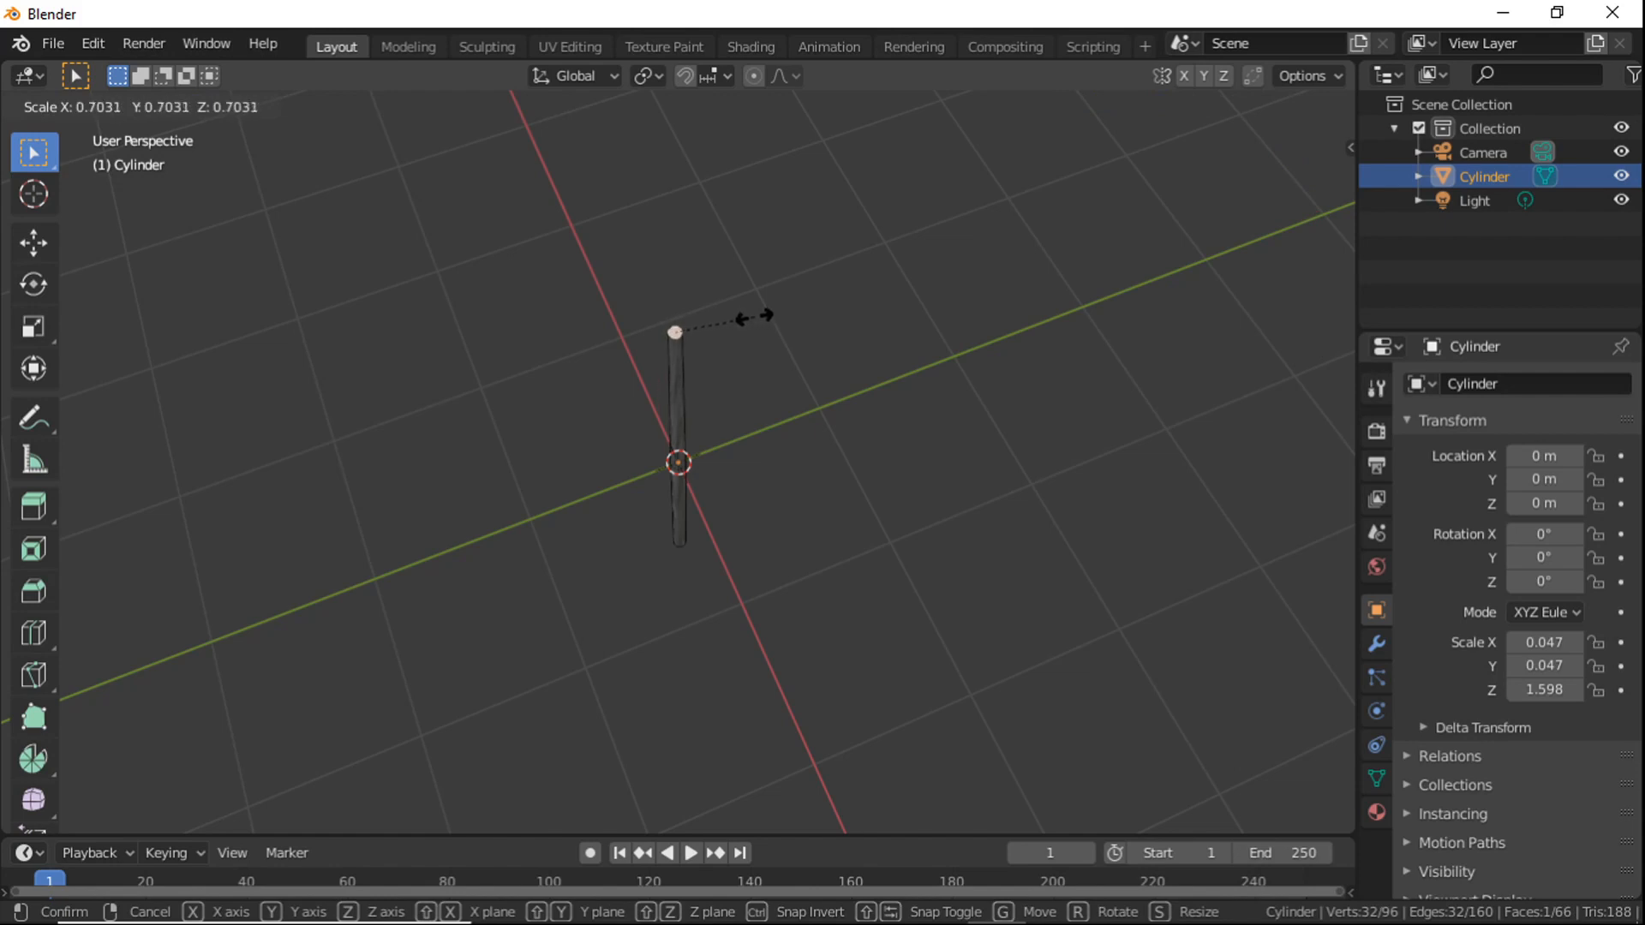
click(692, 317)
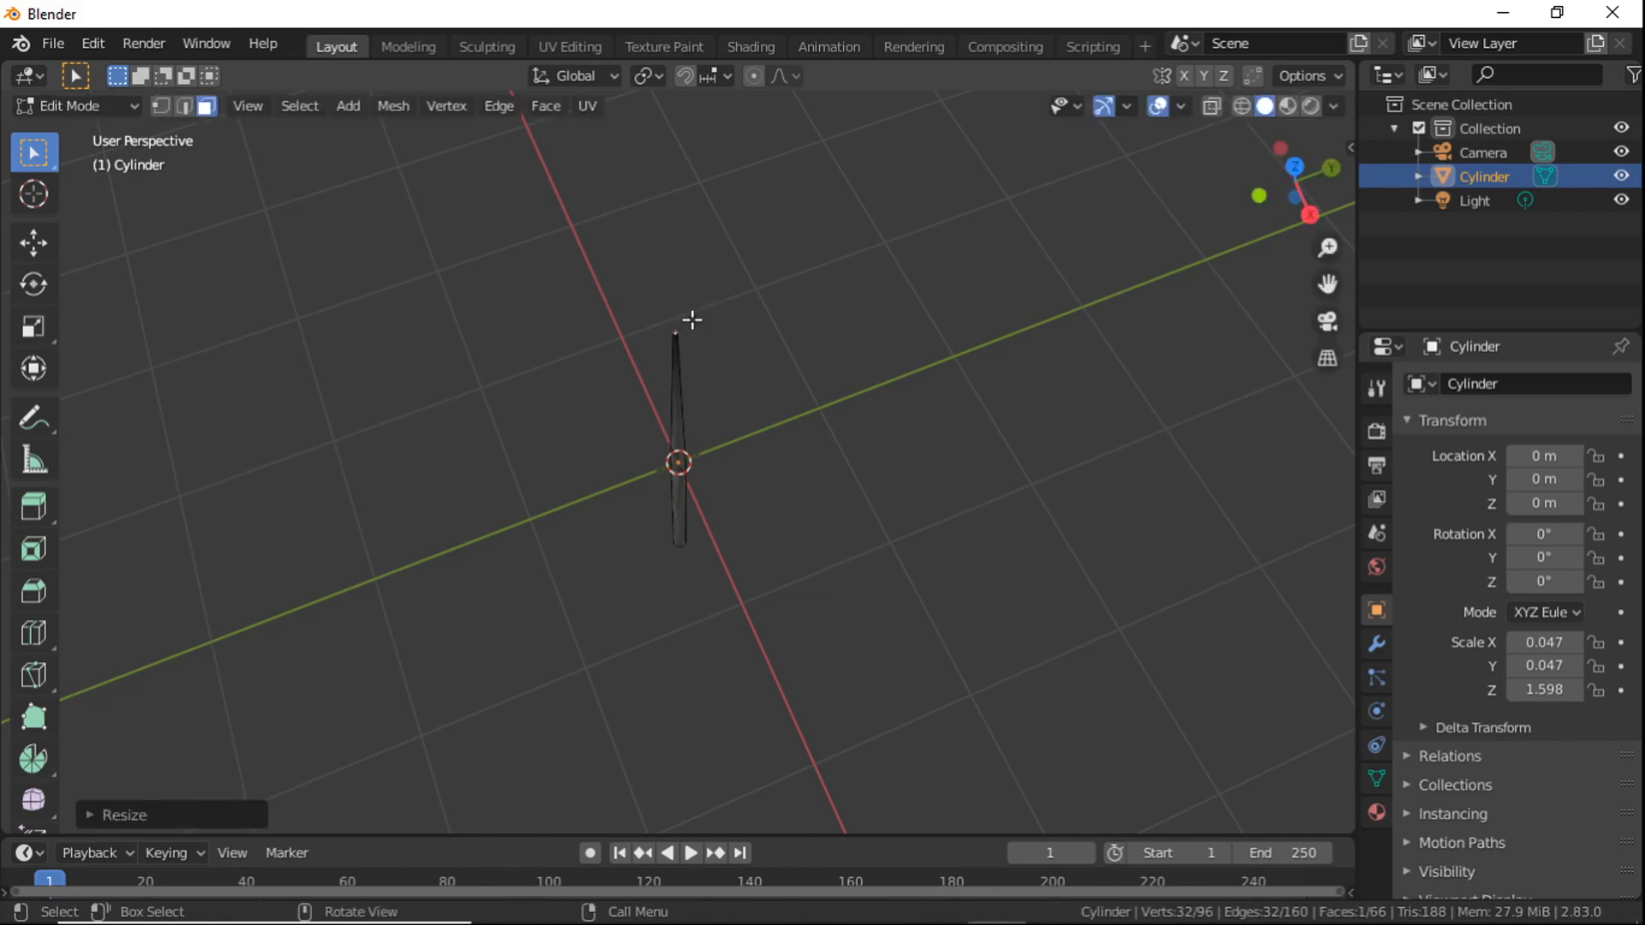
Step: Scale the cylinder's bottom end face down to a matching point and return to Object Mode
middle_drag(787, 341, 690, 316)
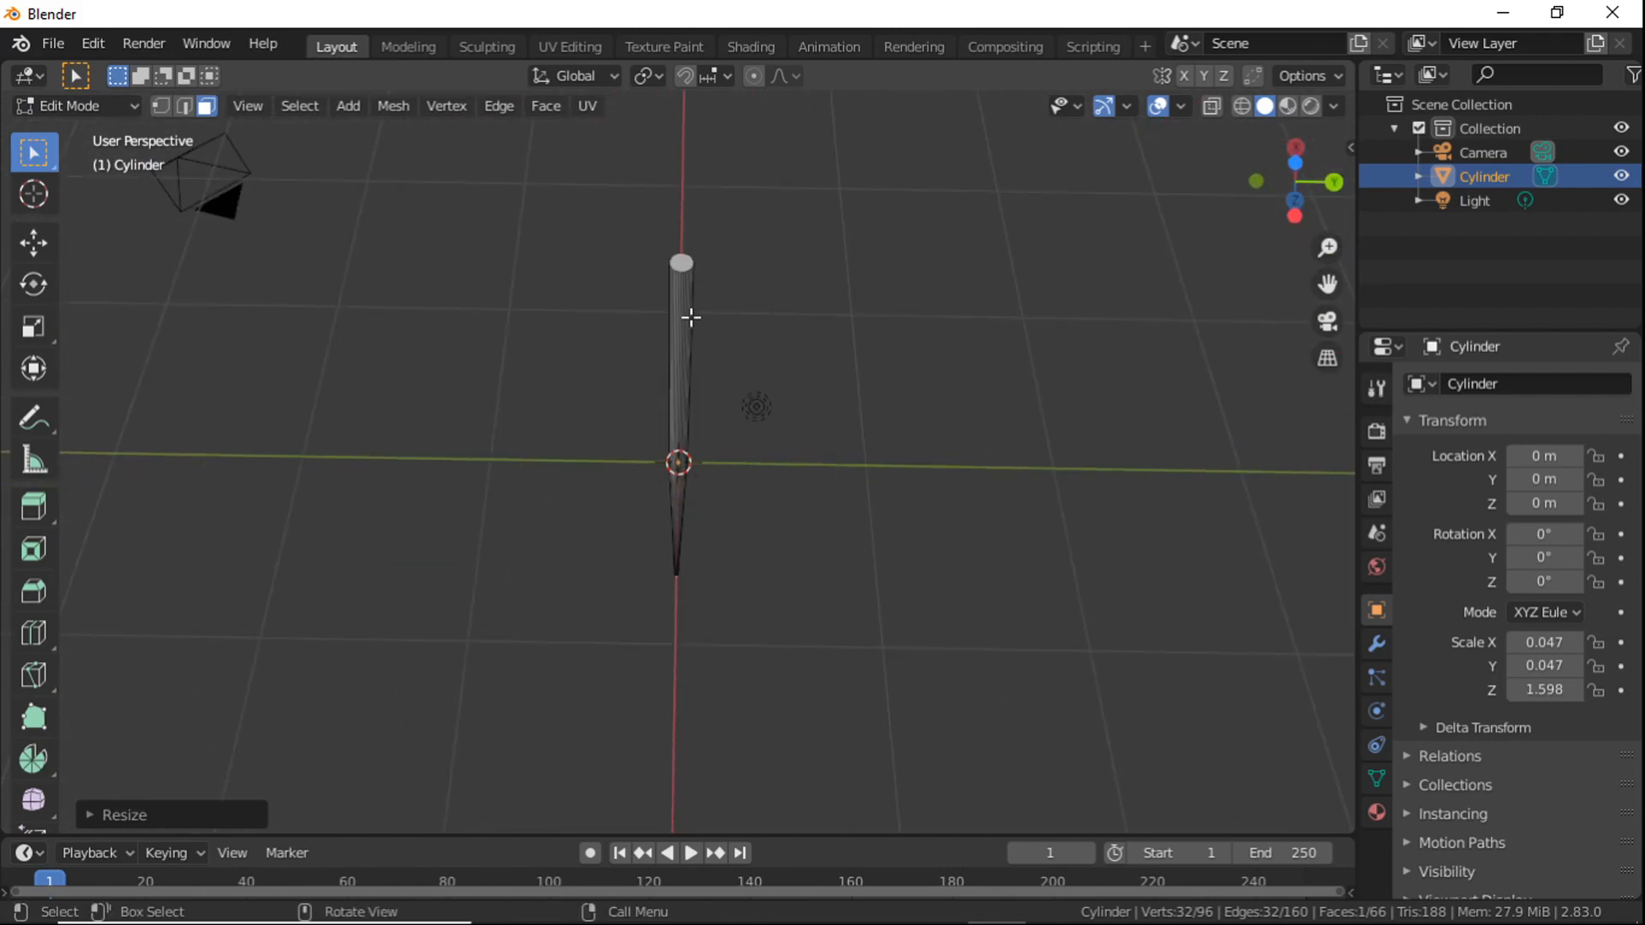
click(682, 263)
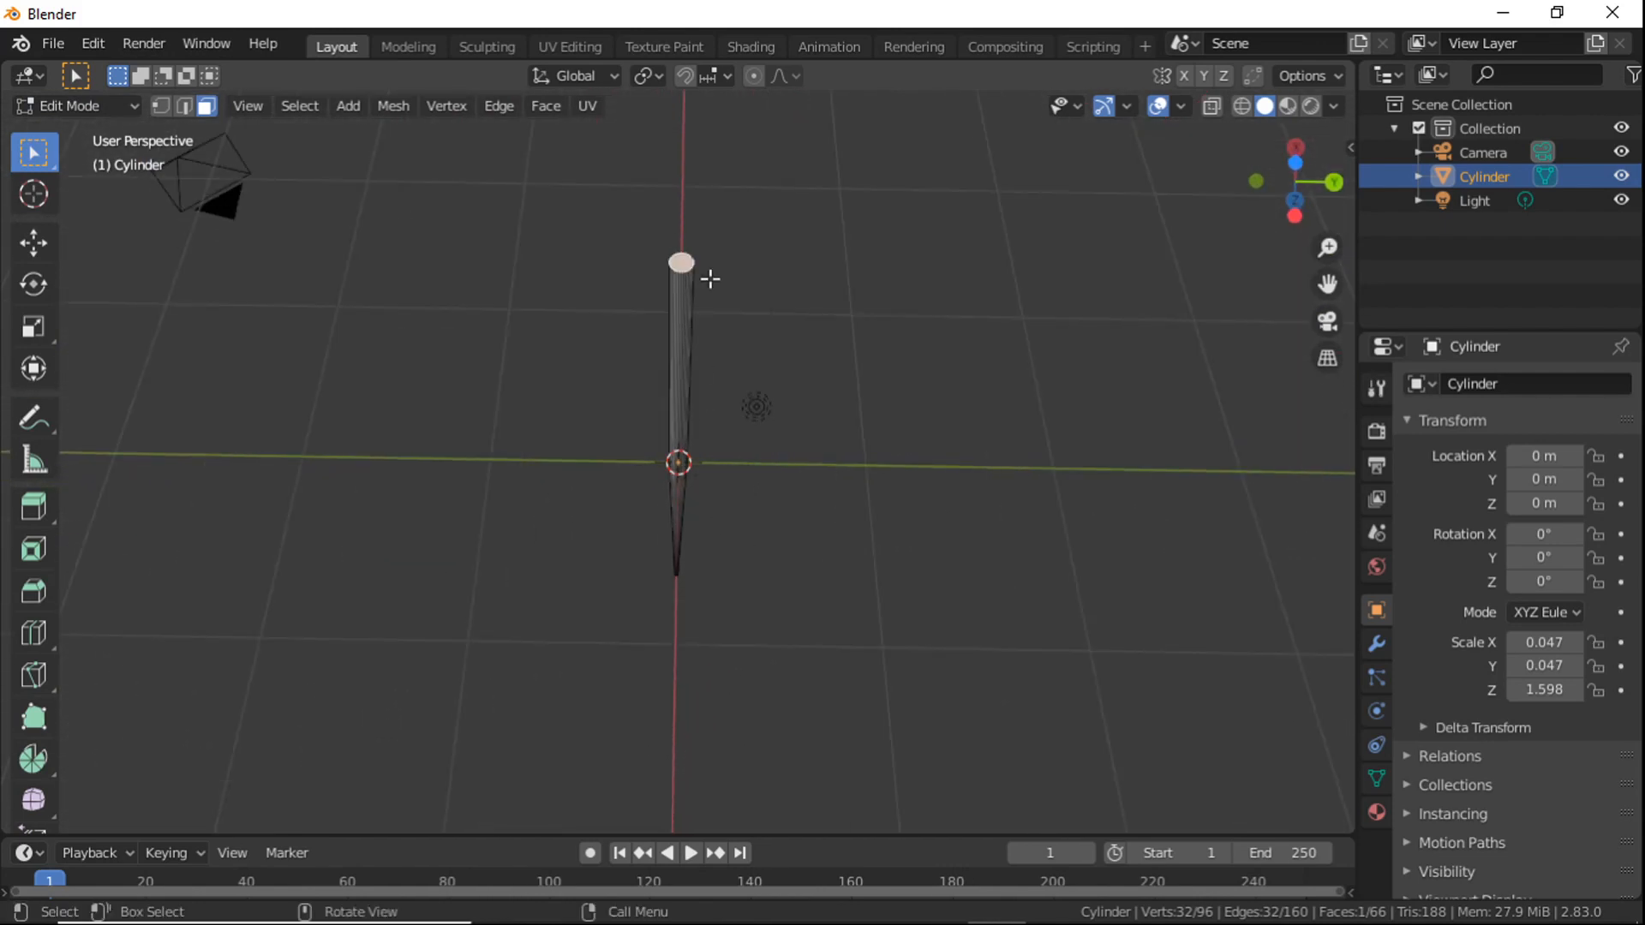
key(s)
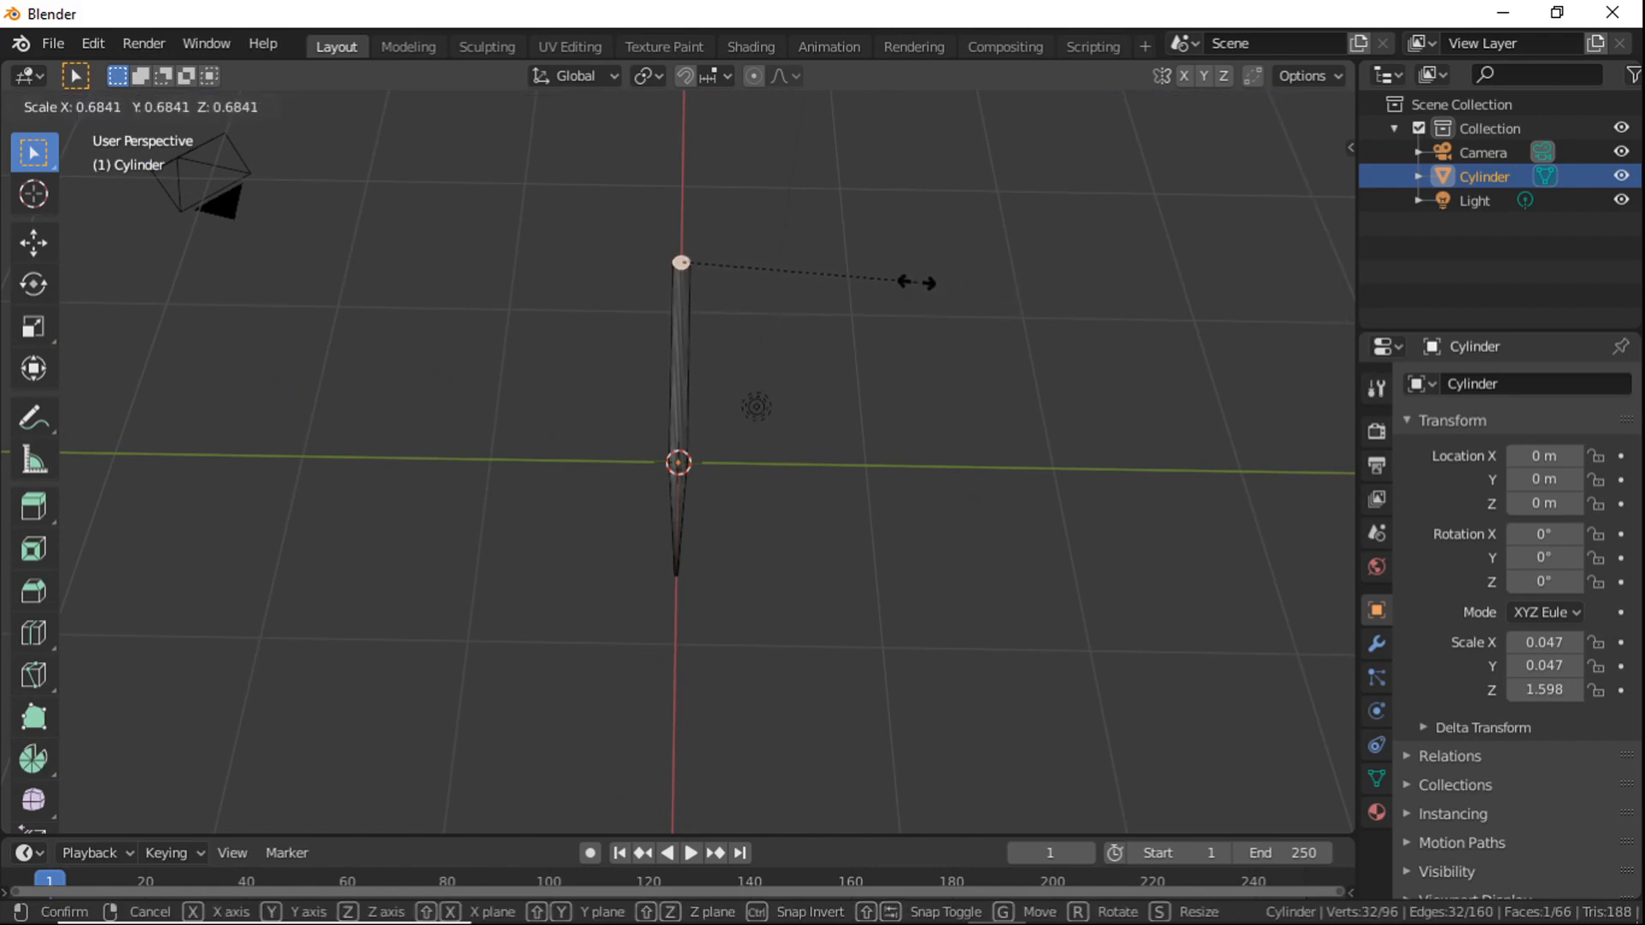
click(705, 271)
key(Tab)
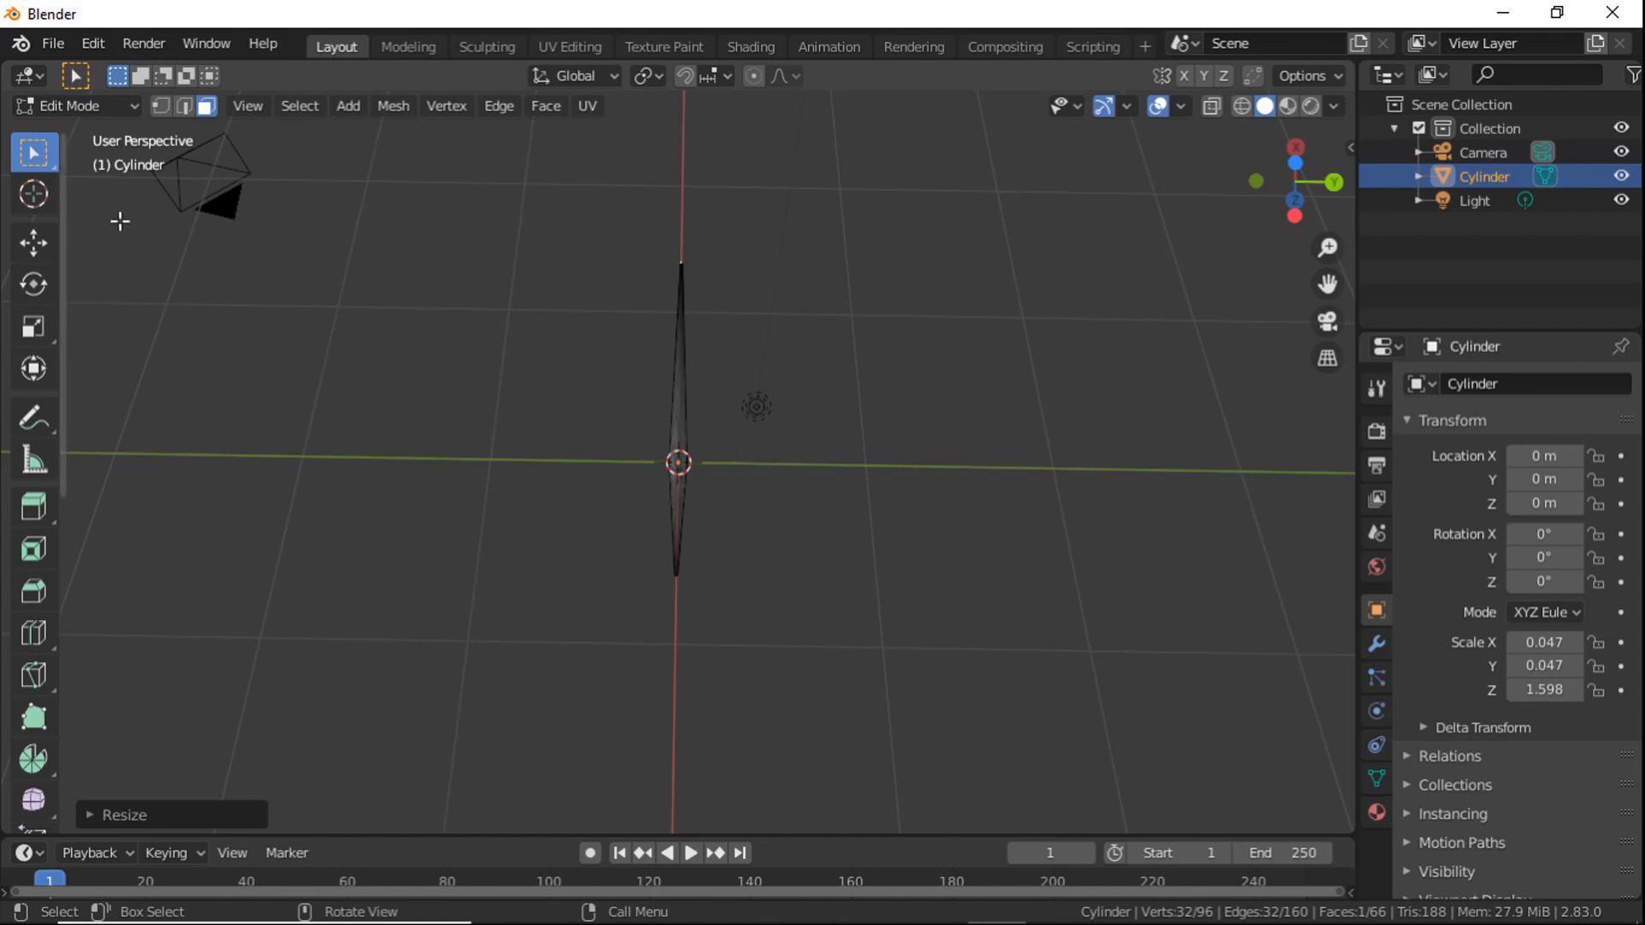
middle_drag(877, 353, 731, 823)
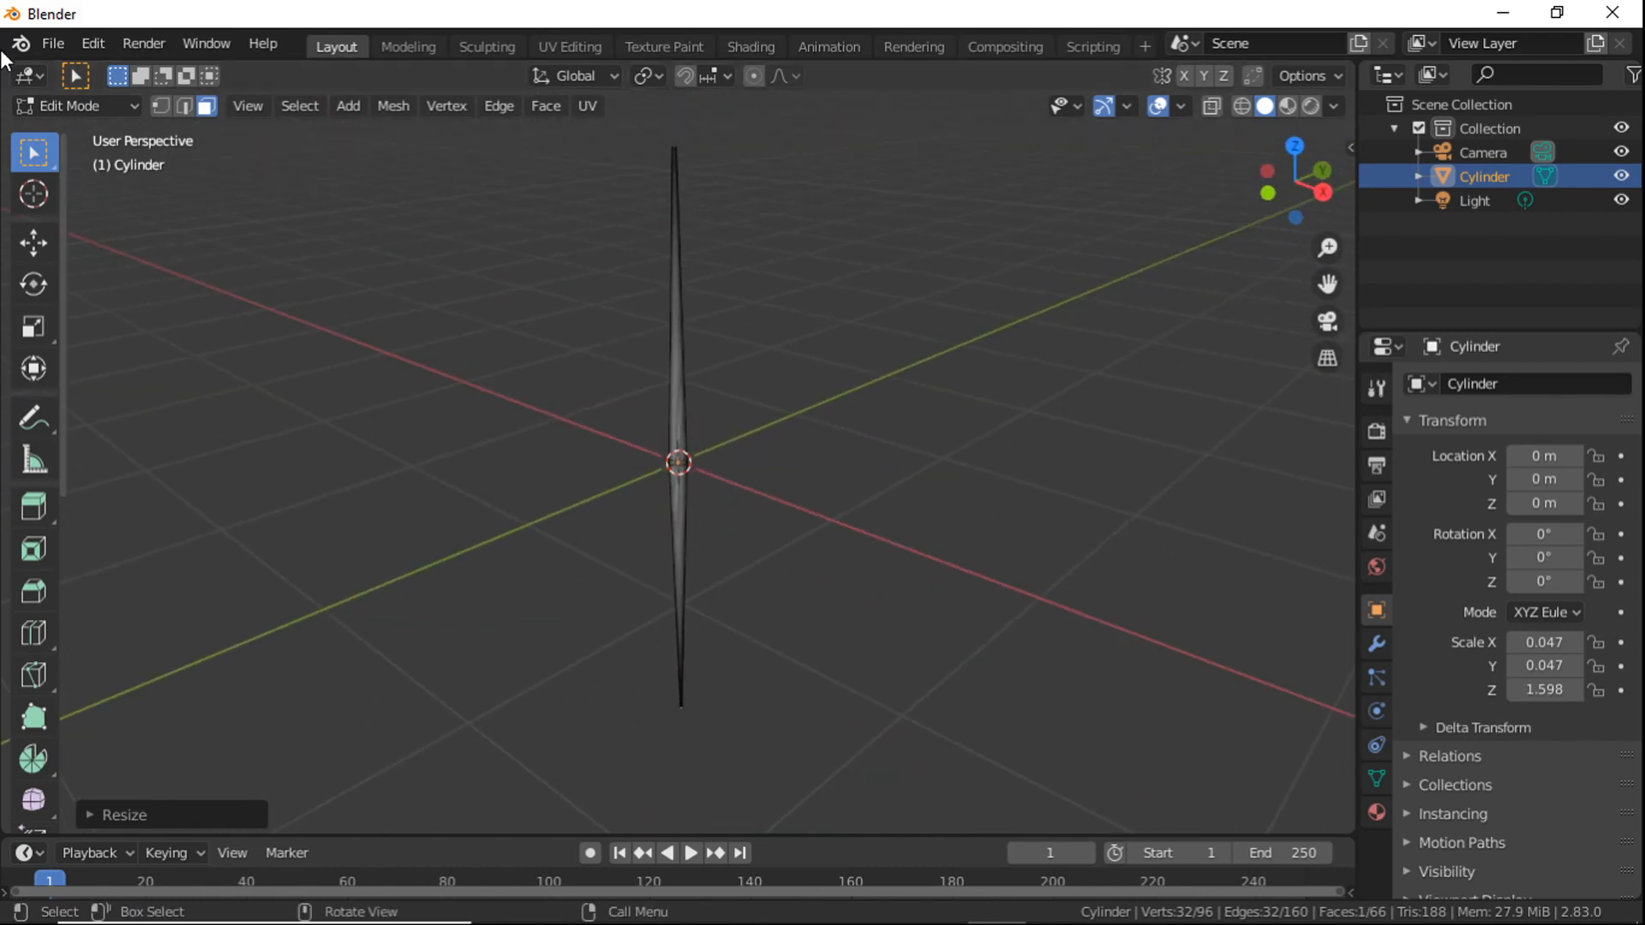
click(117, 107)
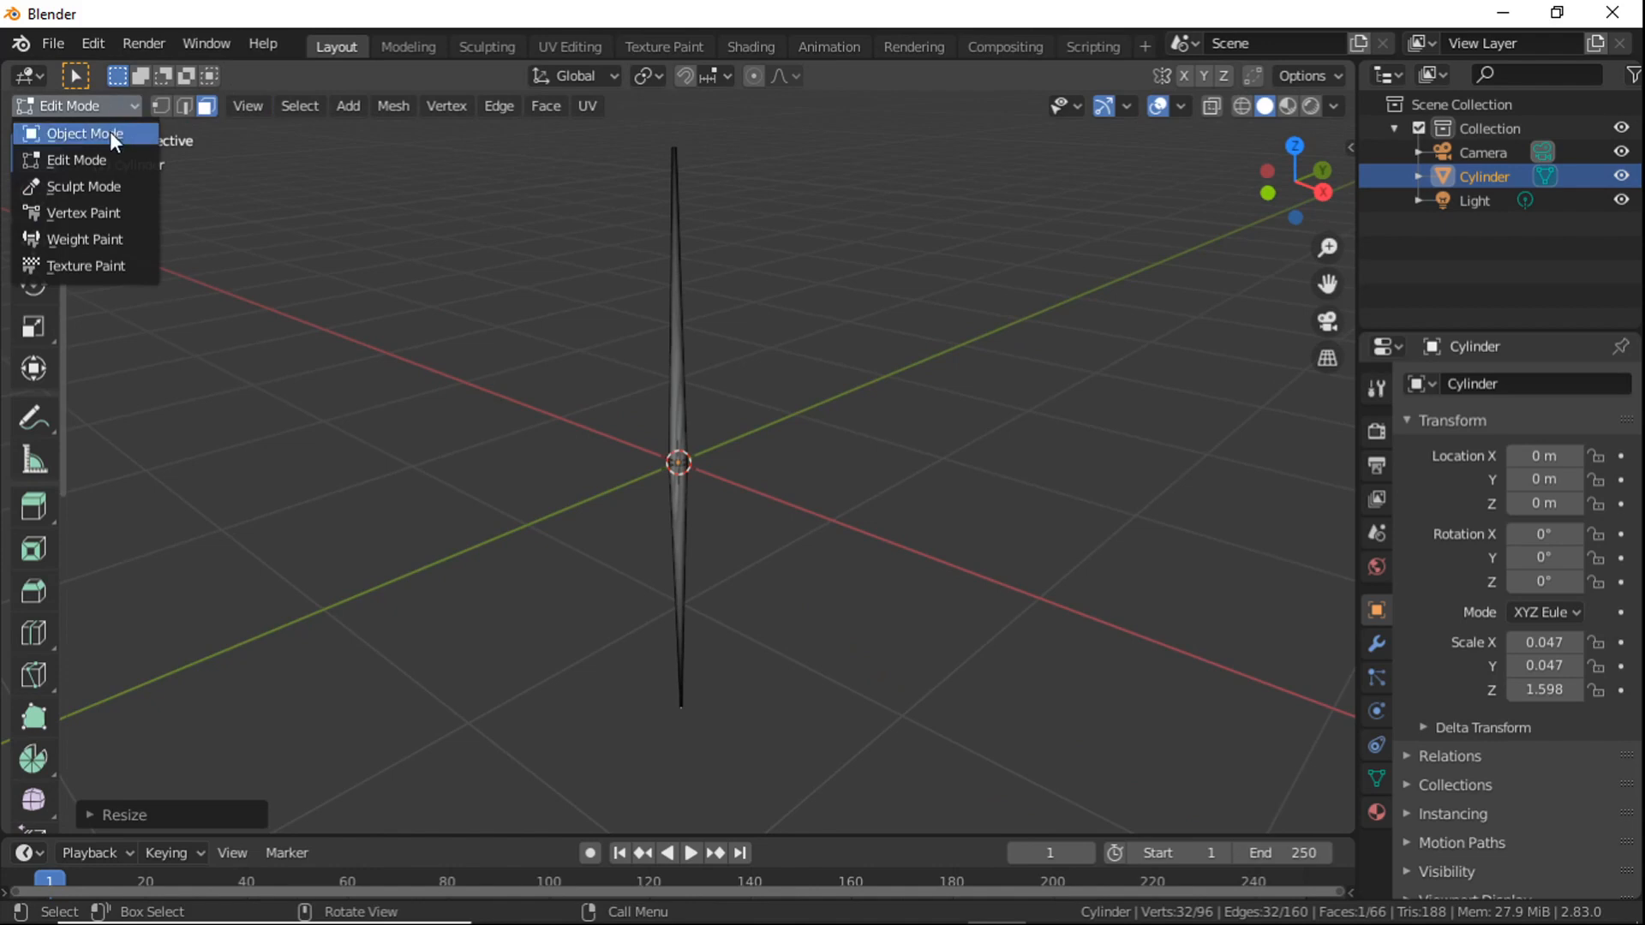
click(110, 132)
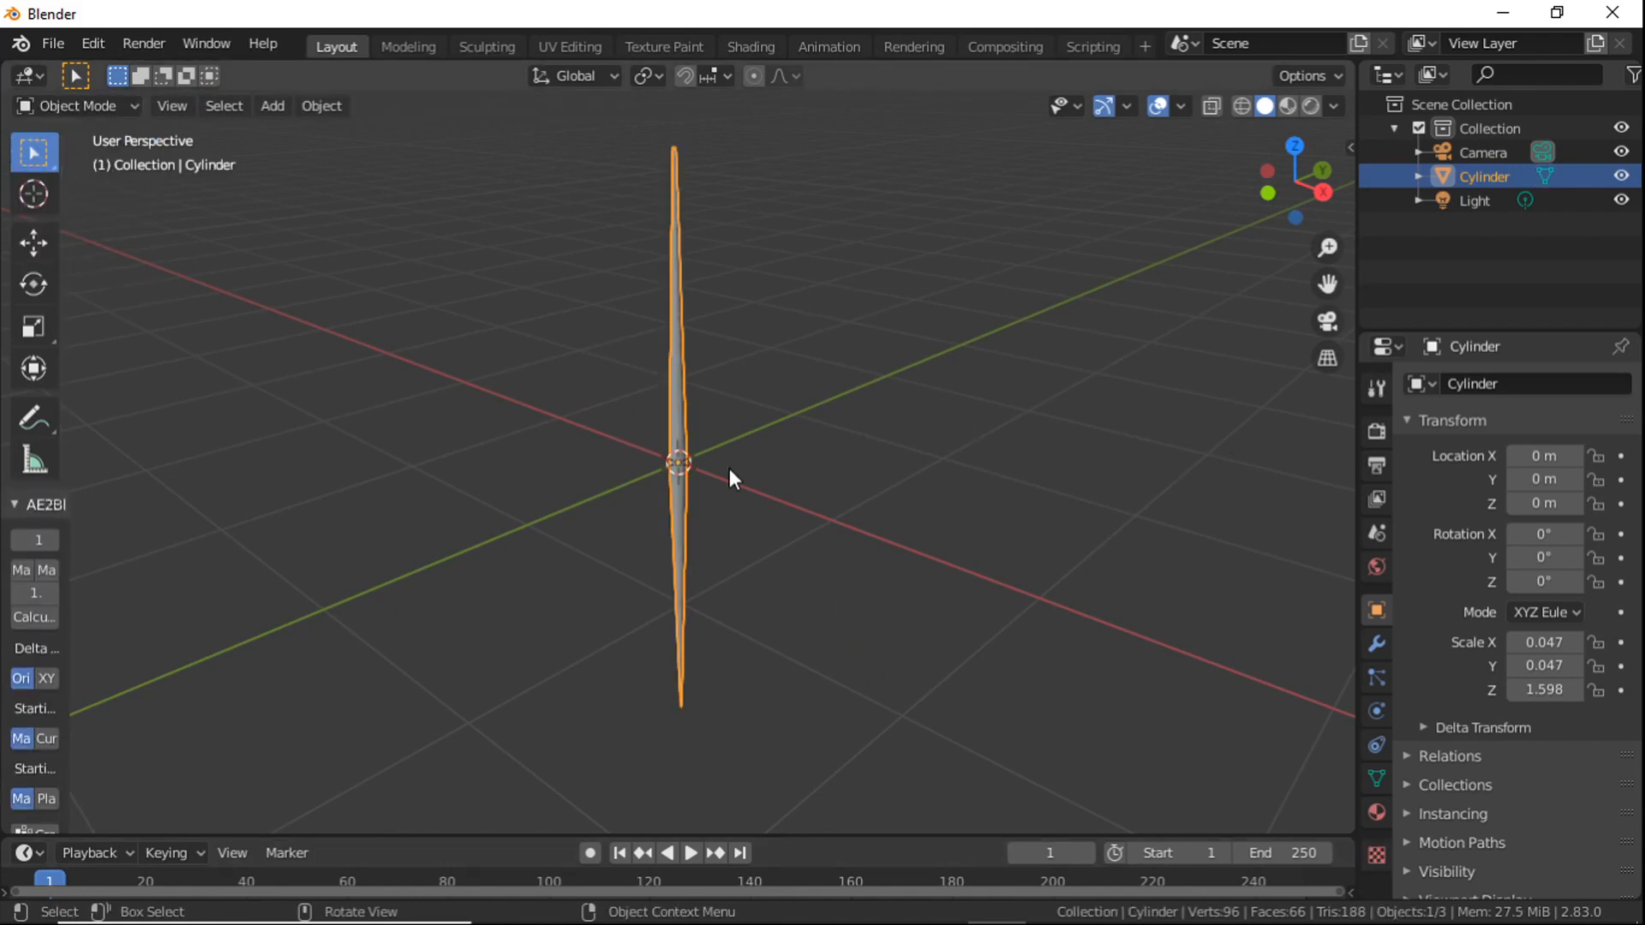
Step: Add a new material to the tapered cylinder and set its surface shader to Emission
click(1377, 810)
click(1582, 487)
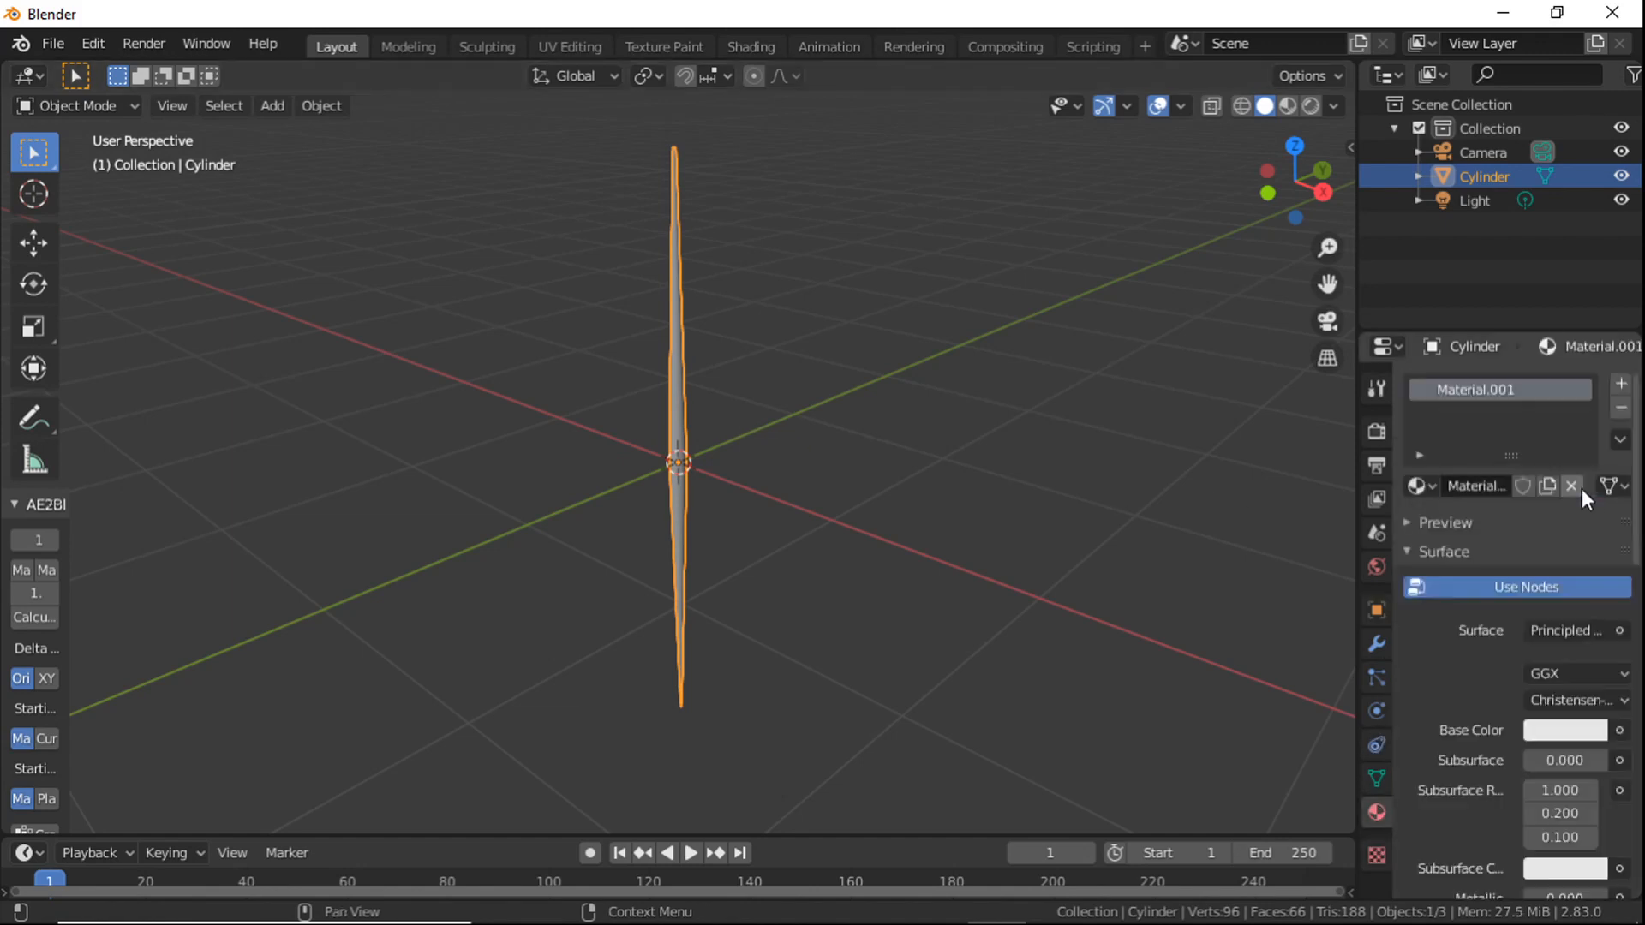
scroll(1587, 568, down, 3)
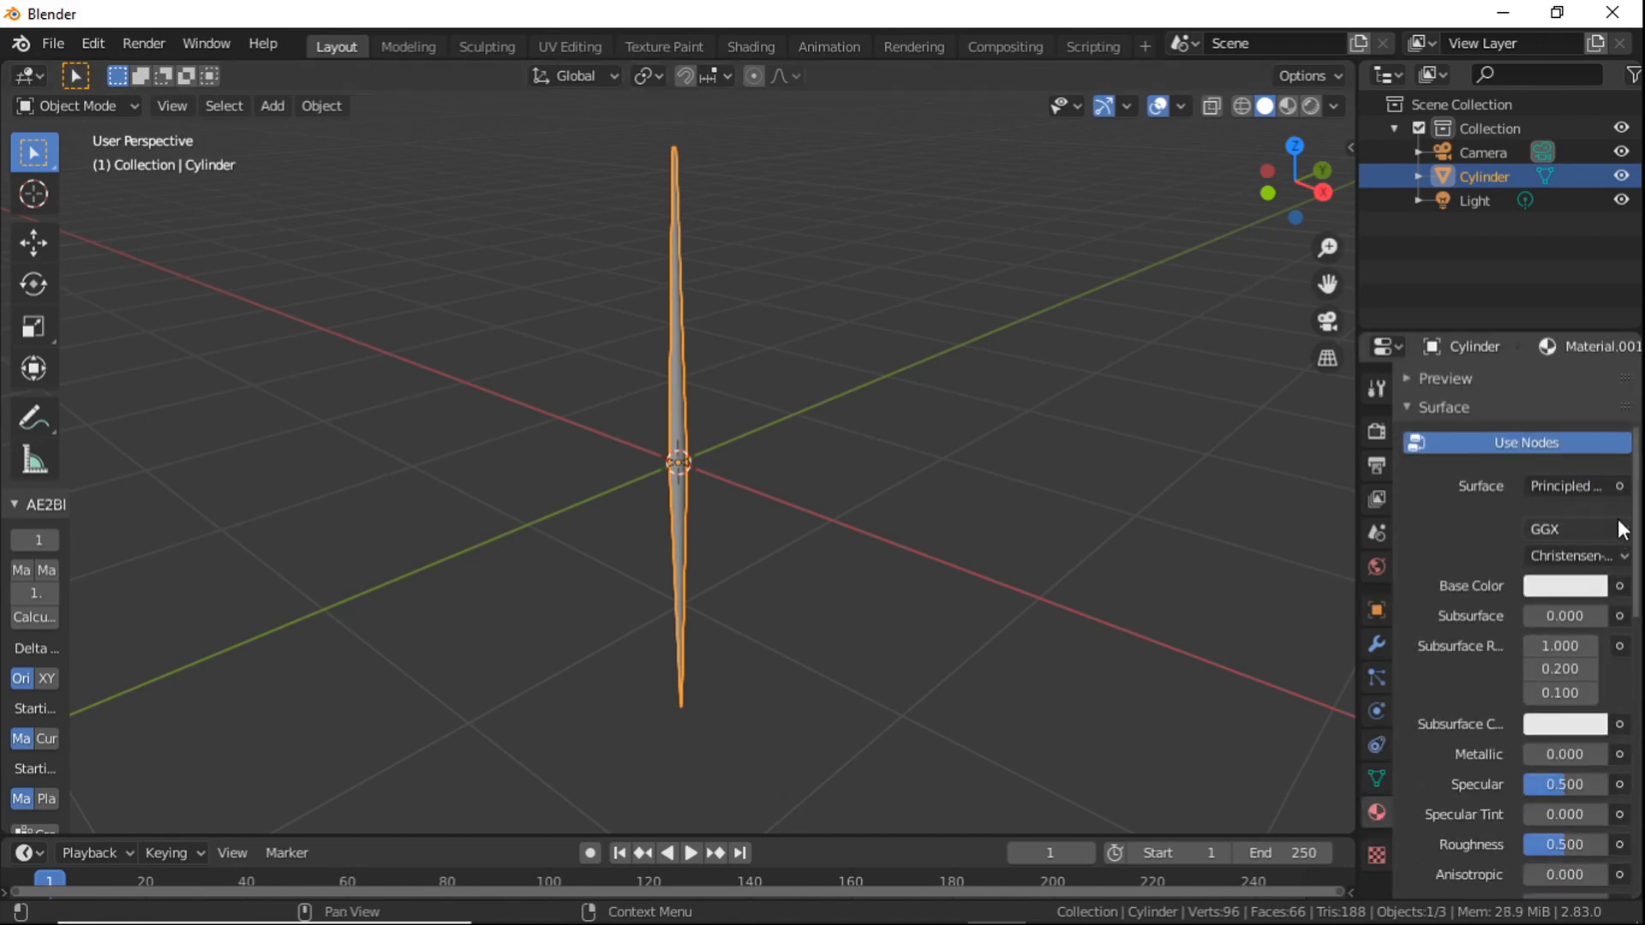
click(1620, 493)
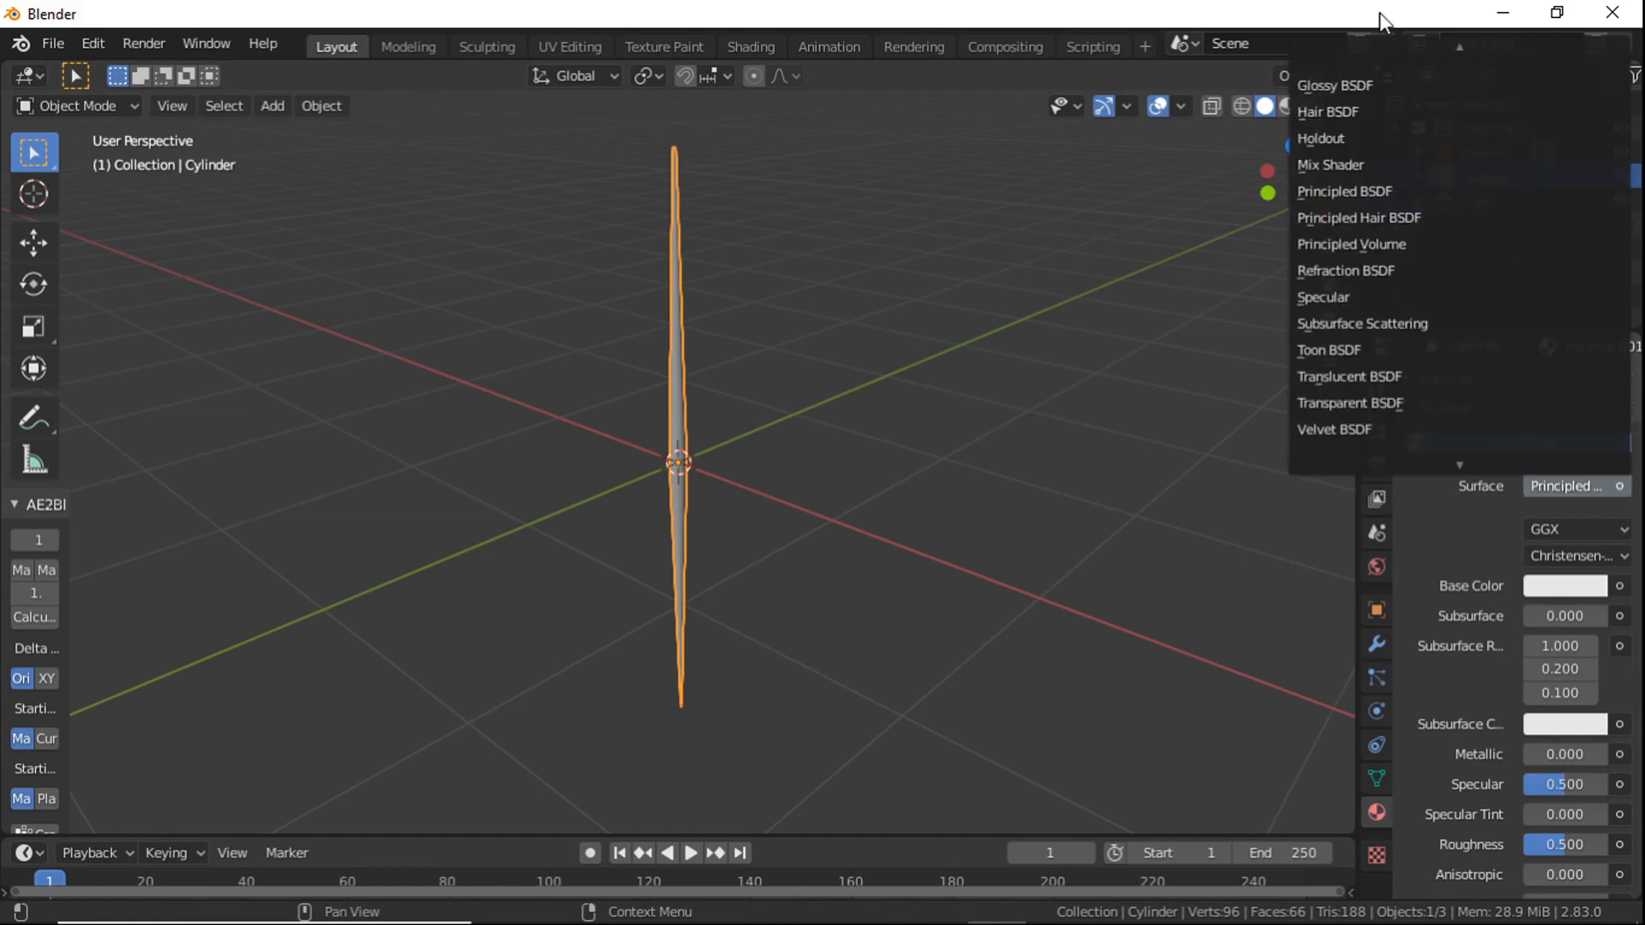
click(1378, 82)
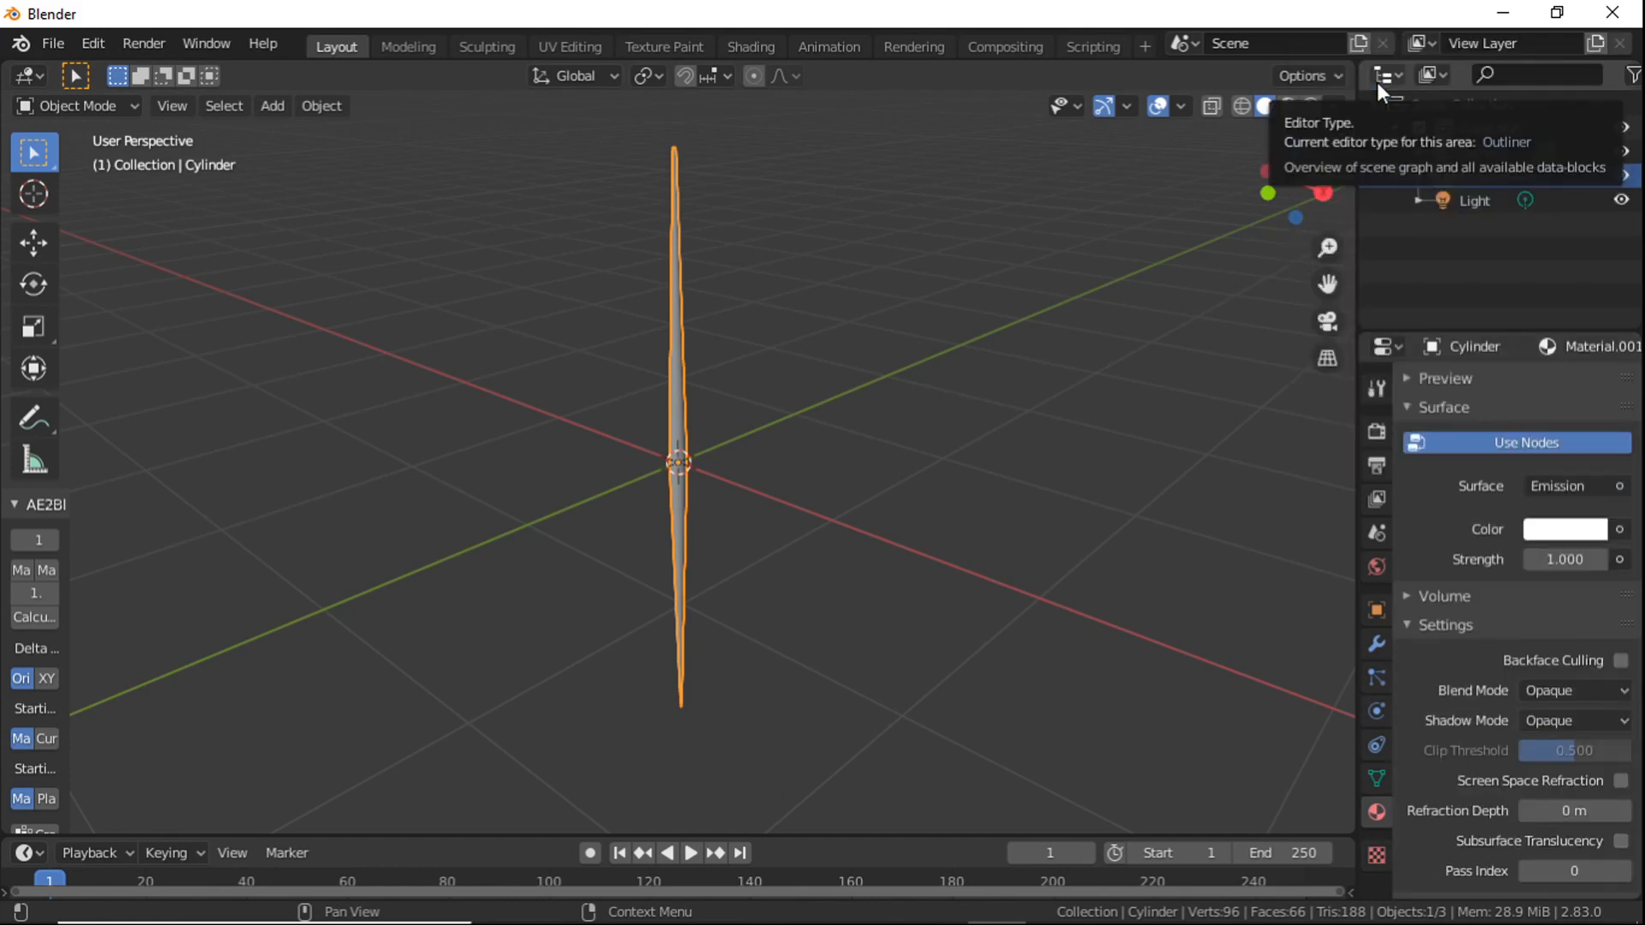
Step: Change the Emission color of the cylinder's material to a bright red
scroll(1539, 574, down, 2)
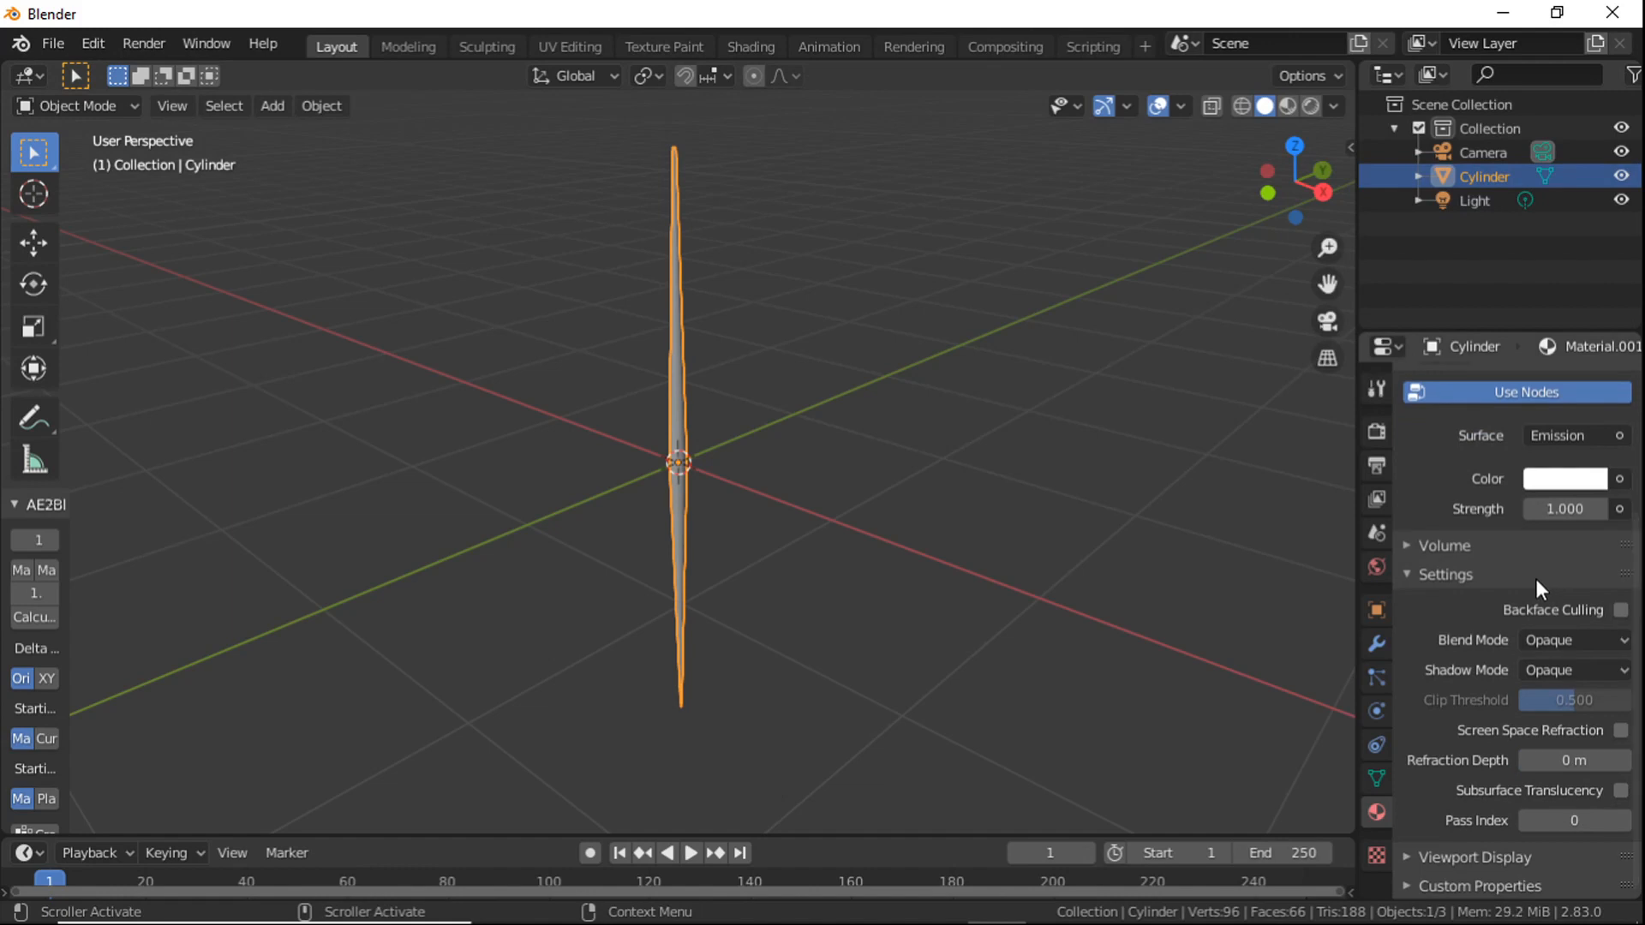
scroll(1536, 578, up, 1)
click(1561, 523)
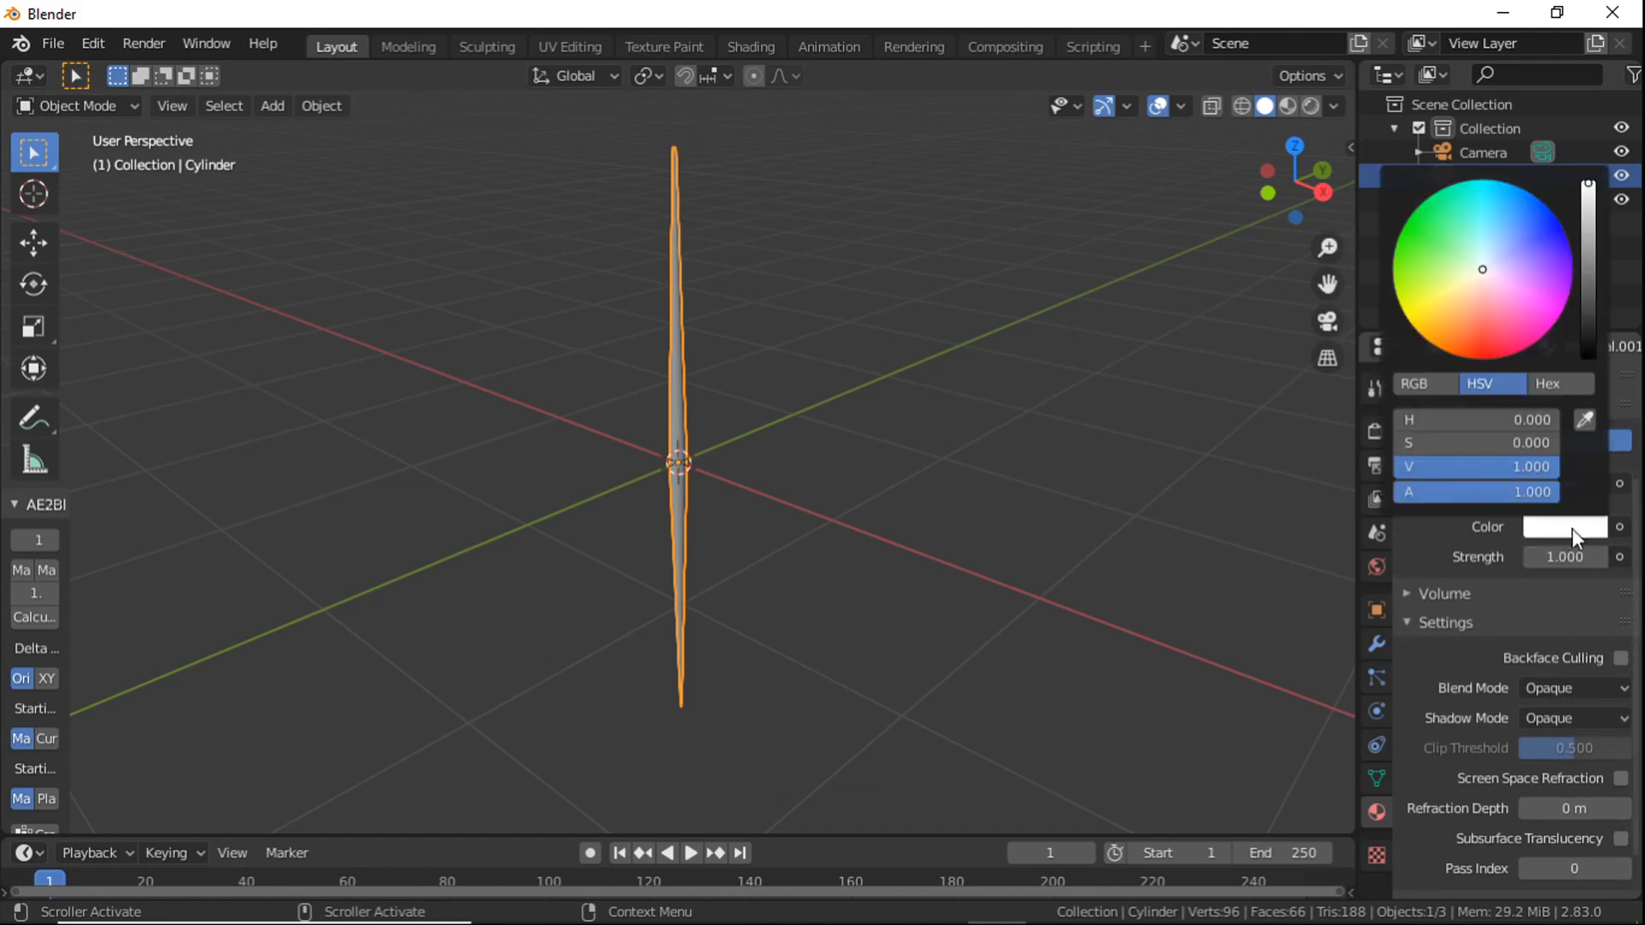
click(1475, 346)
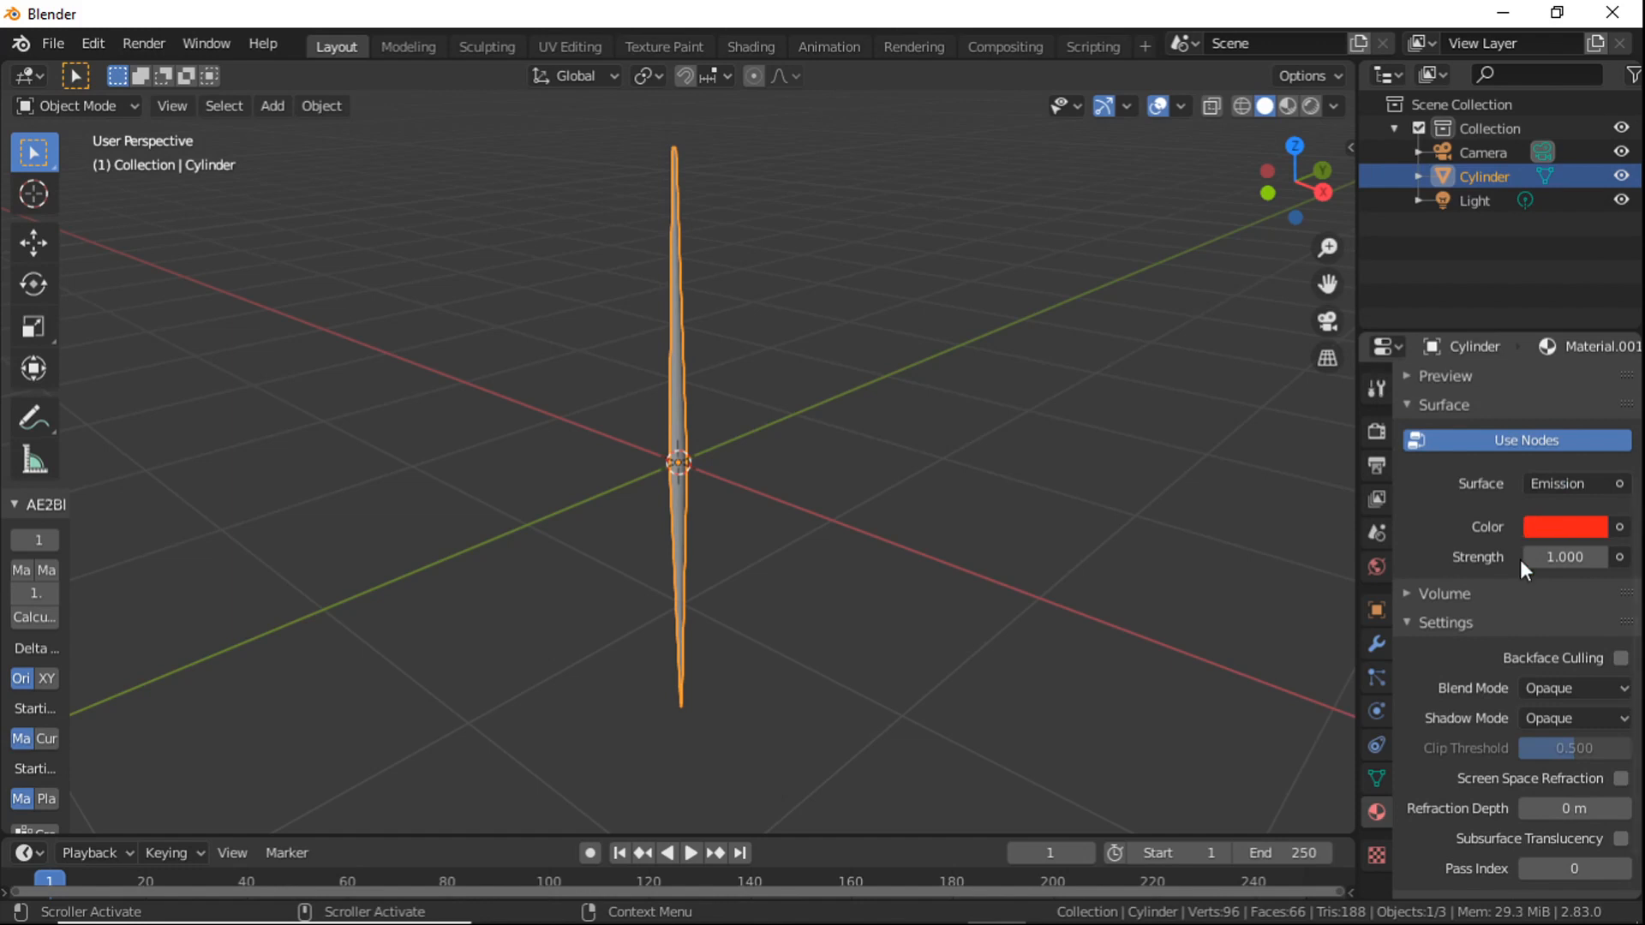
Step: Set the Emission strength of the cylinder's material to 70
click(1561, 559)
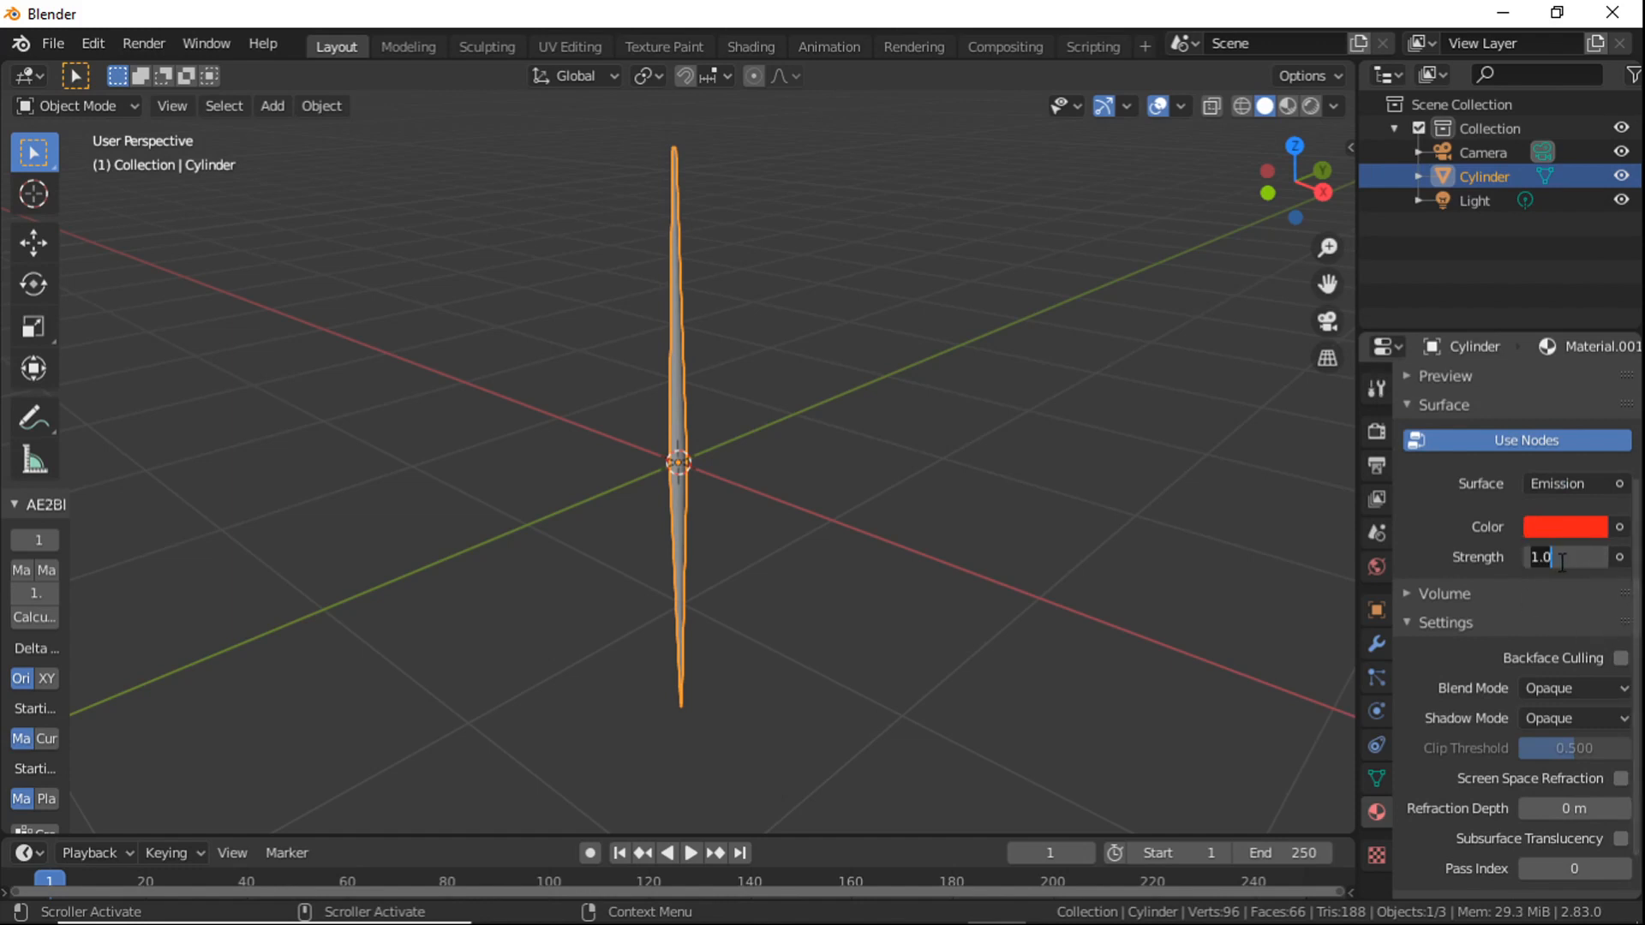
text(70)
key(Return)
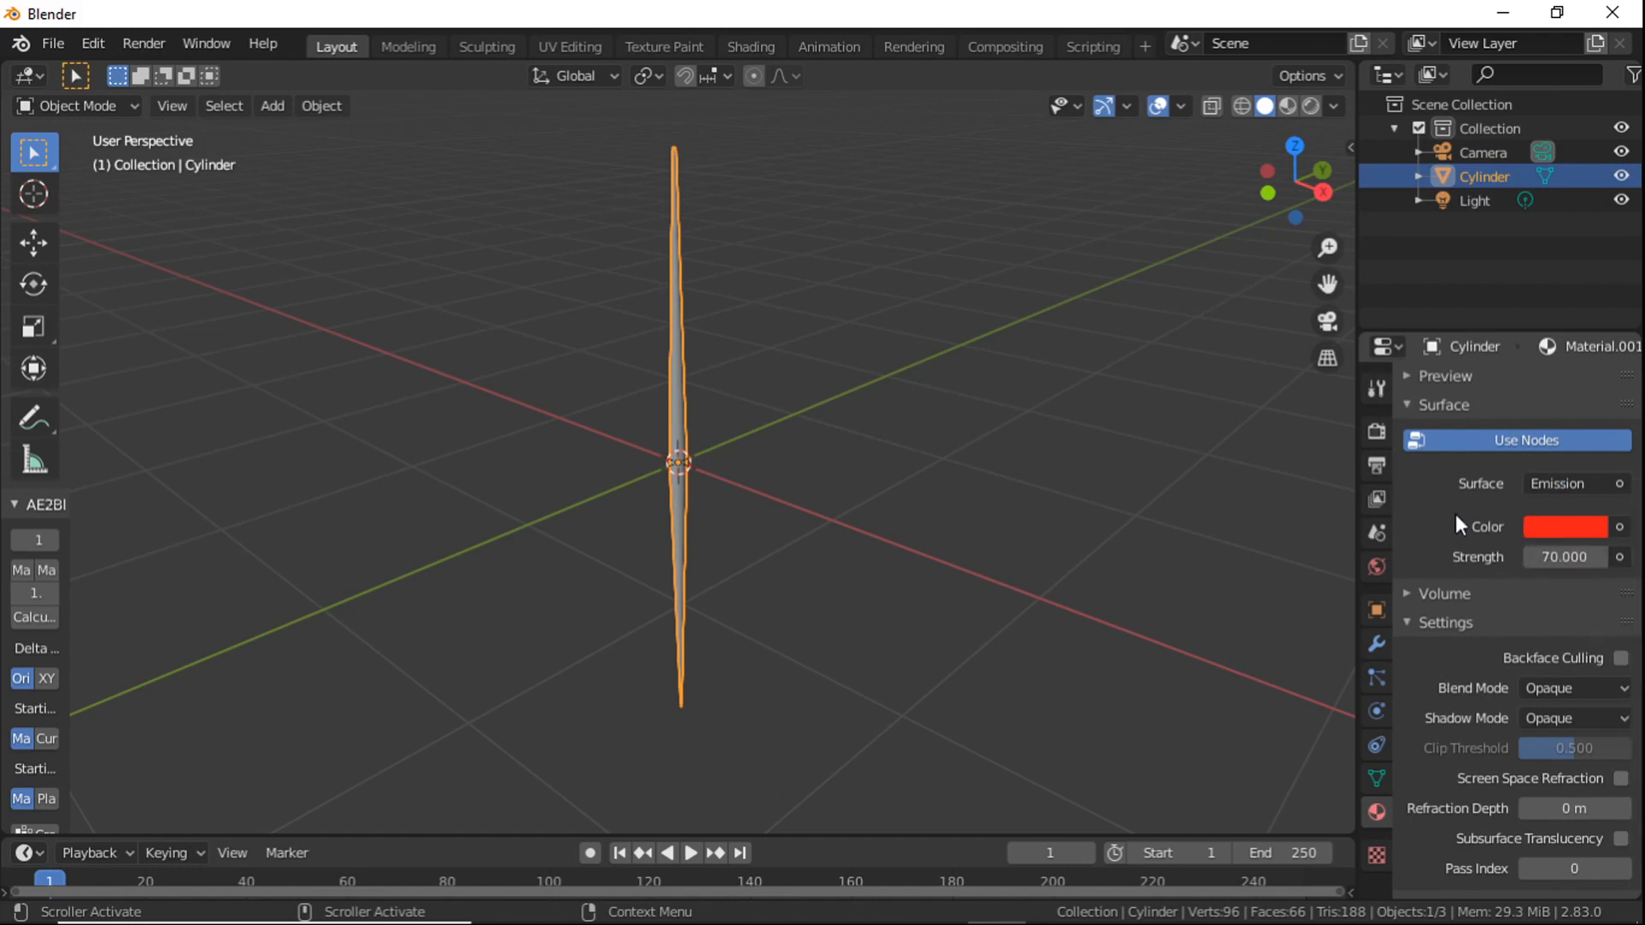
Step: Switch the viewport to Rendered shading and set the Emission strength to about 12.4
click(1309, 106)
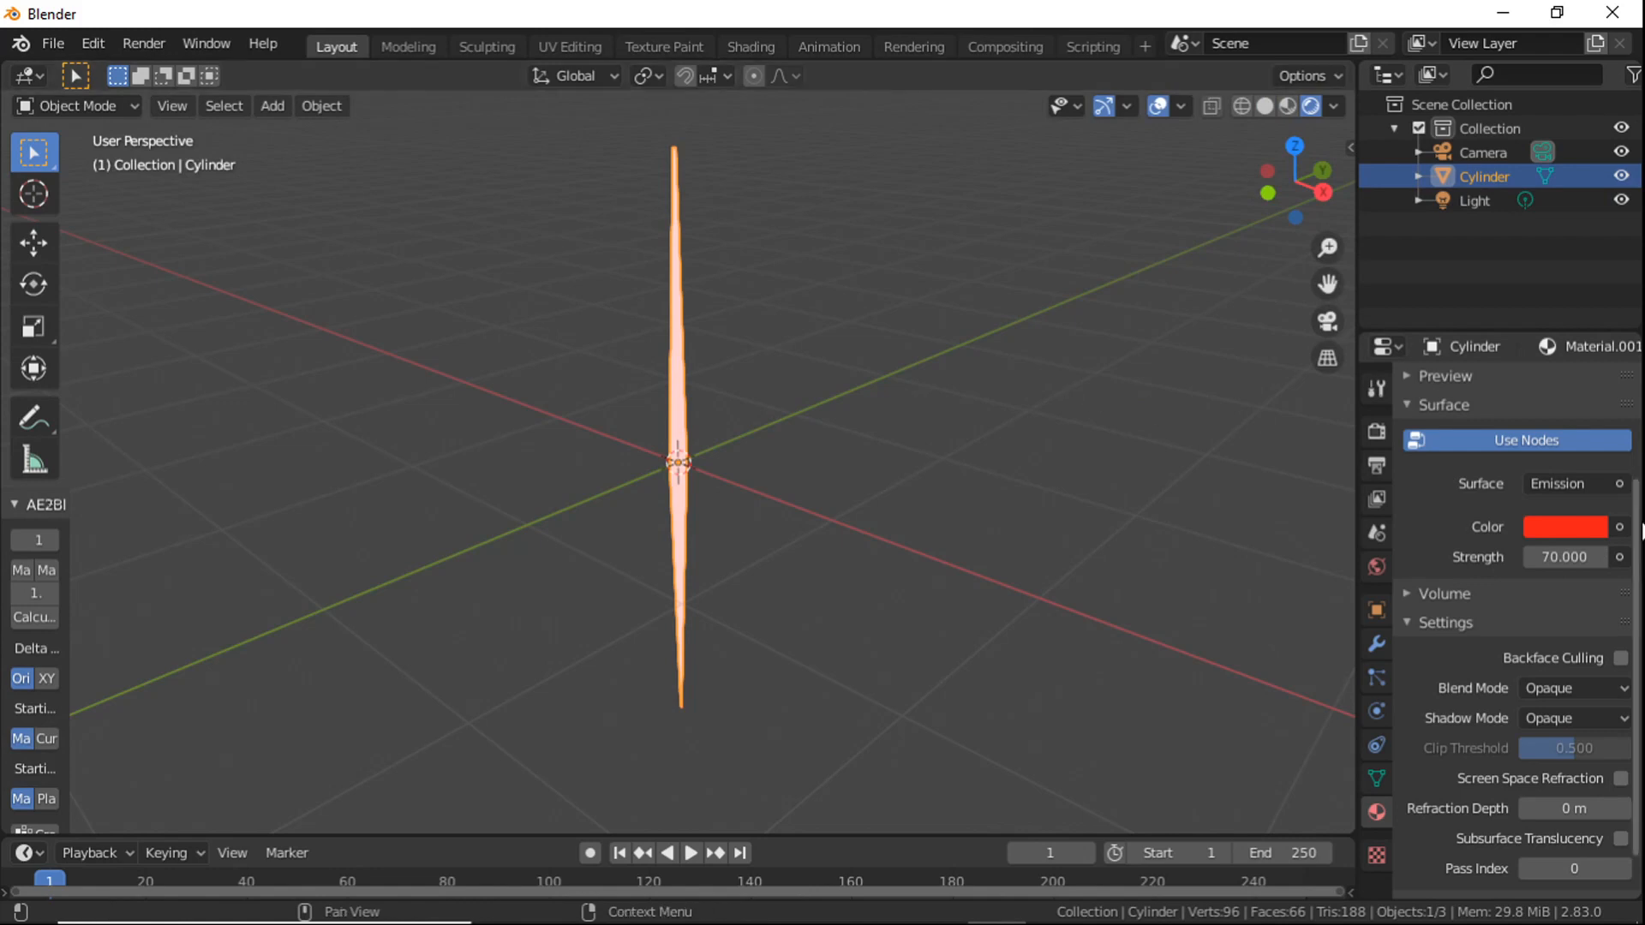
drag(1581, 557, 1362, 557)
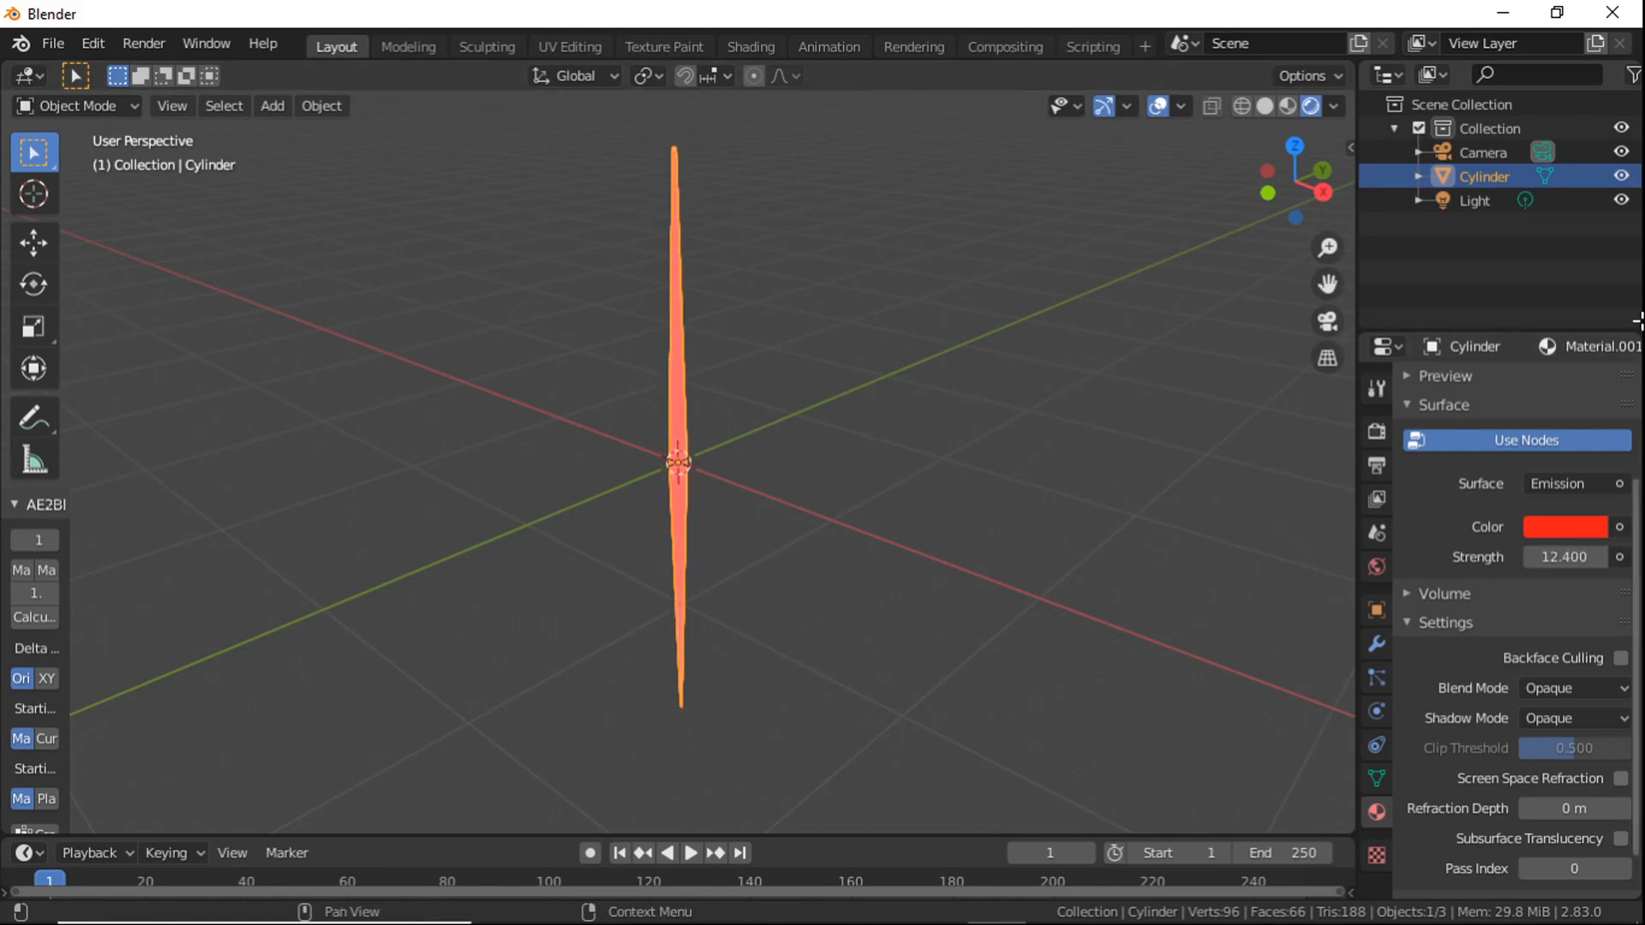
Step: Enable Bloom in the Eevee render settings, with a radius of 10 and a threshold of about 4.87
click(1377, 431)
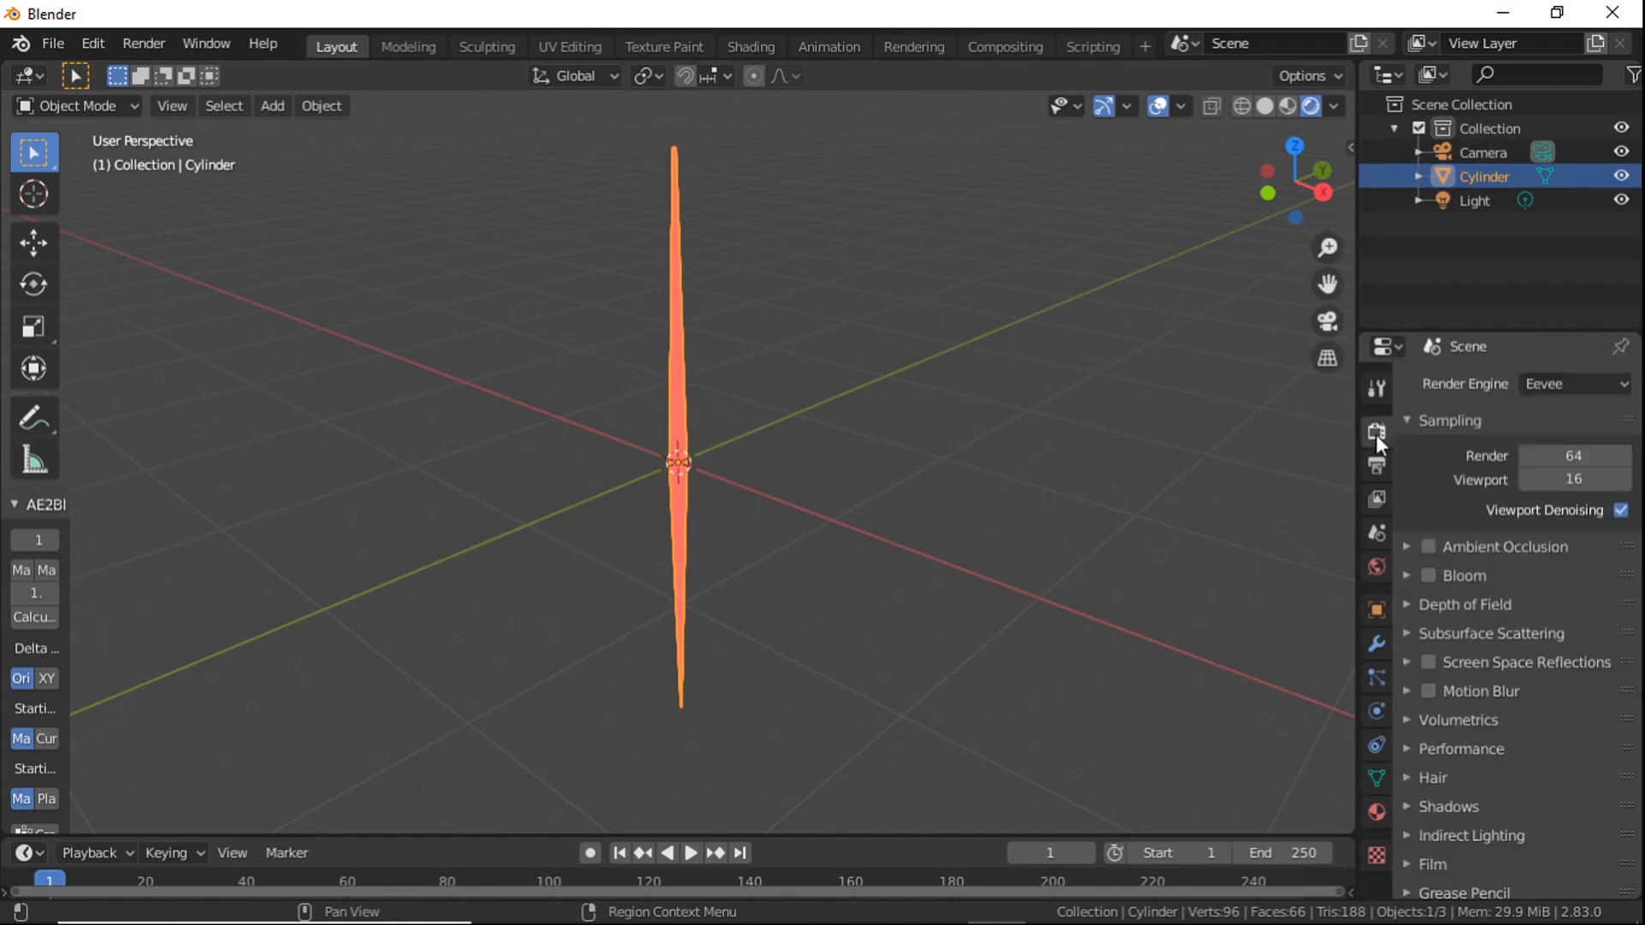
click(1430, 576)
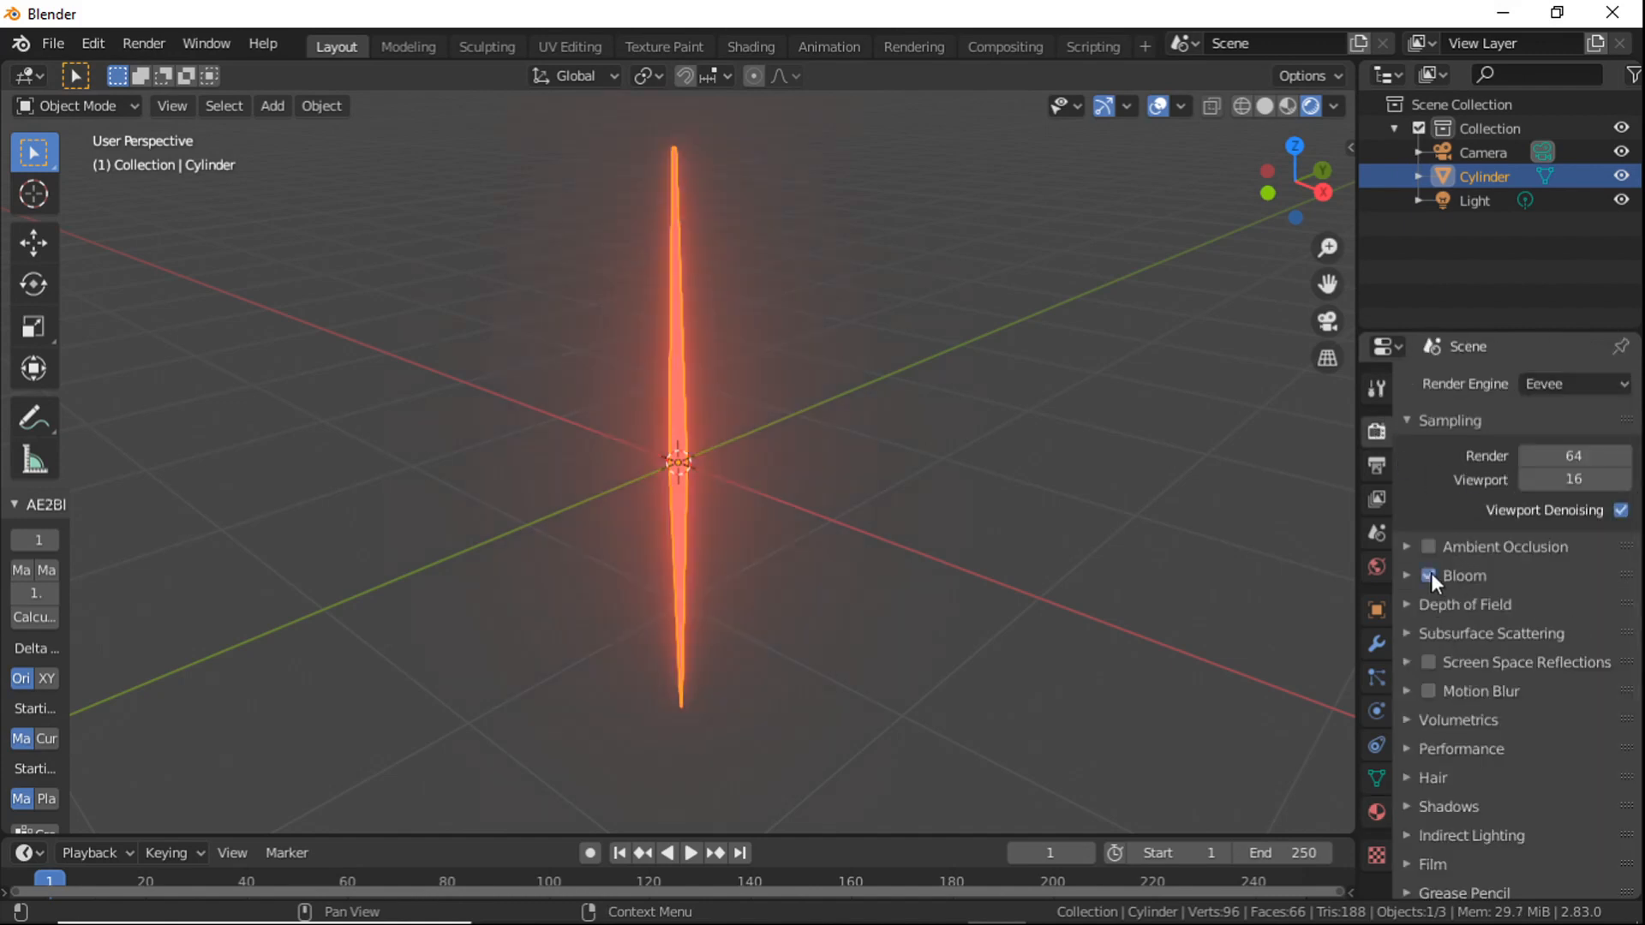
click(1405, 578)
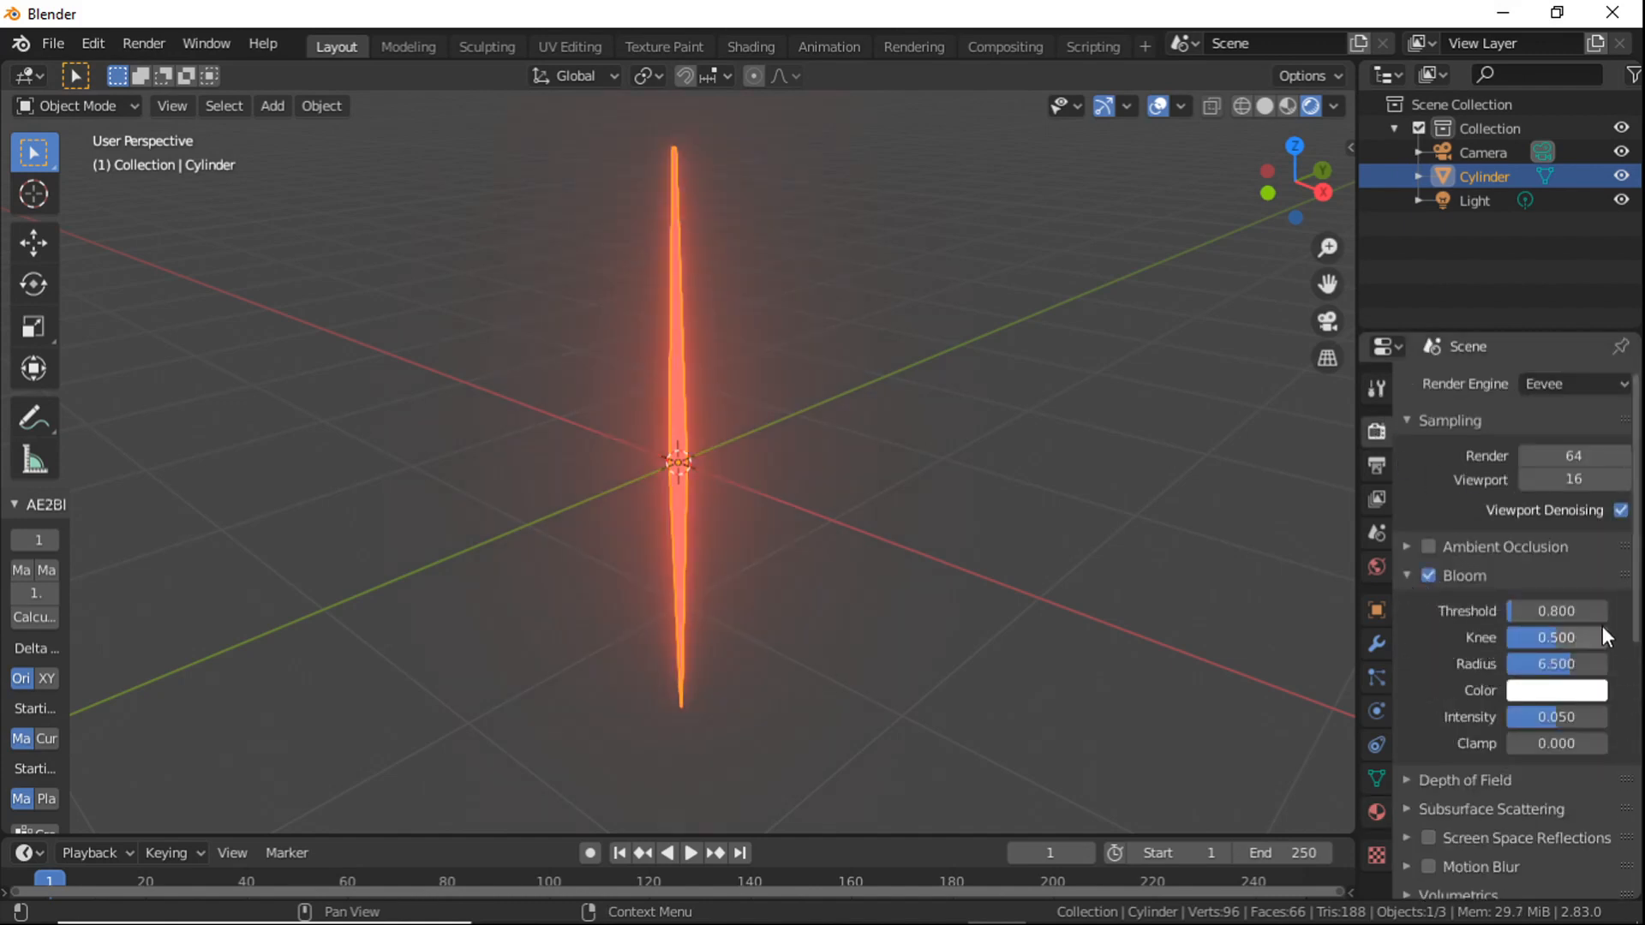
click(1562, 662)
text(10)
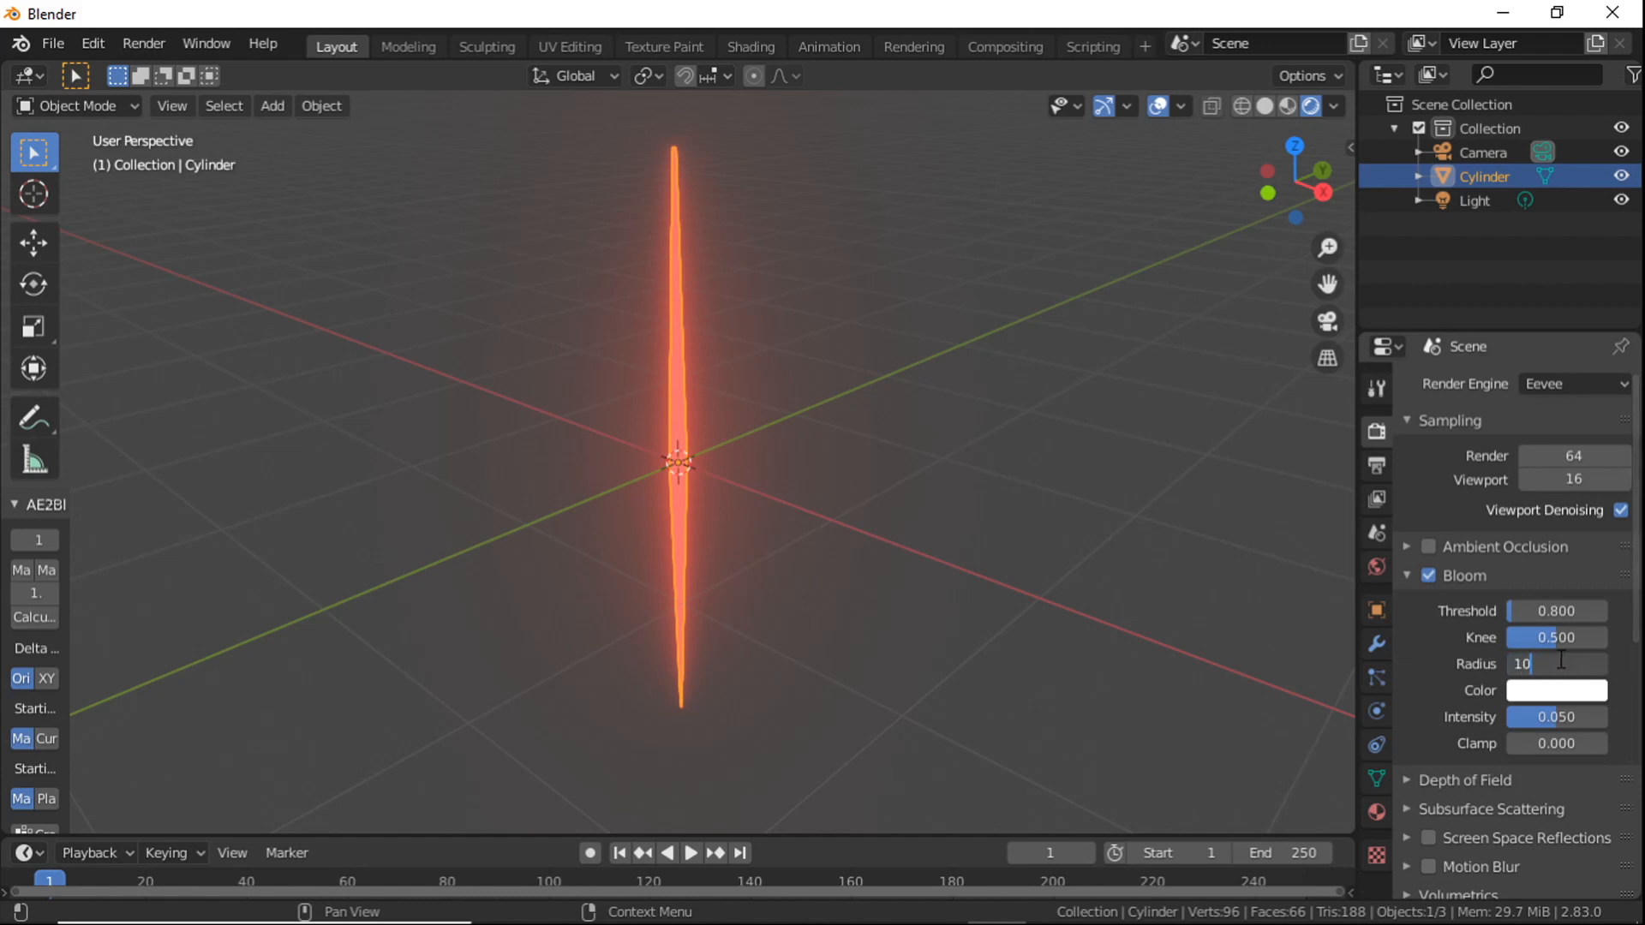
key(Return)
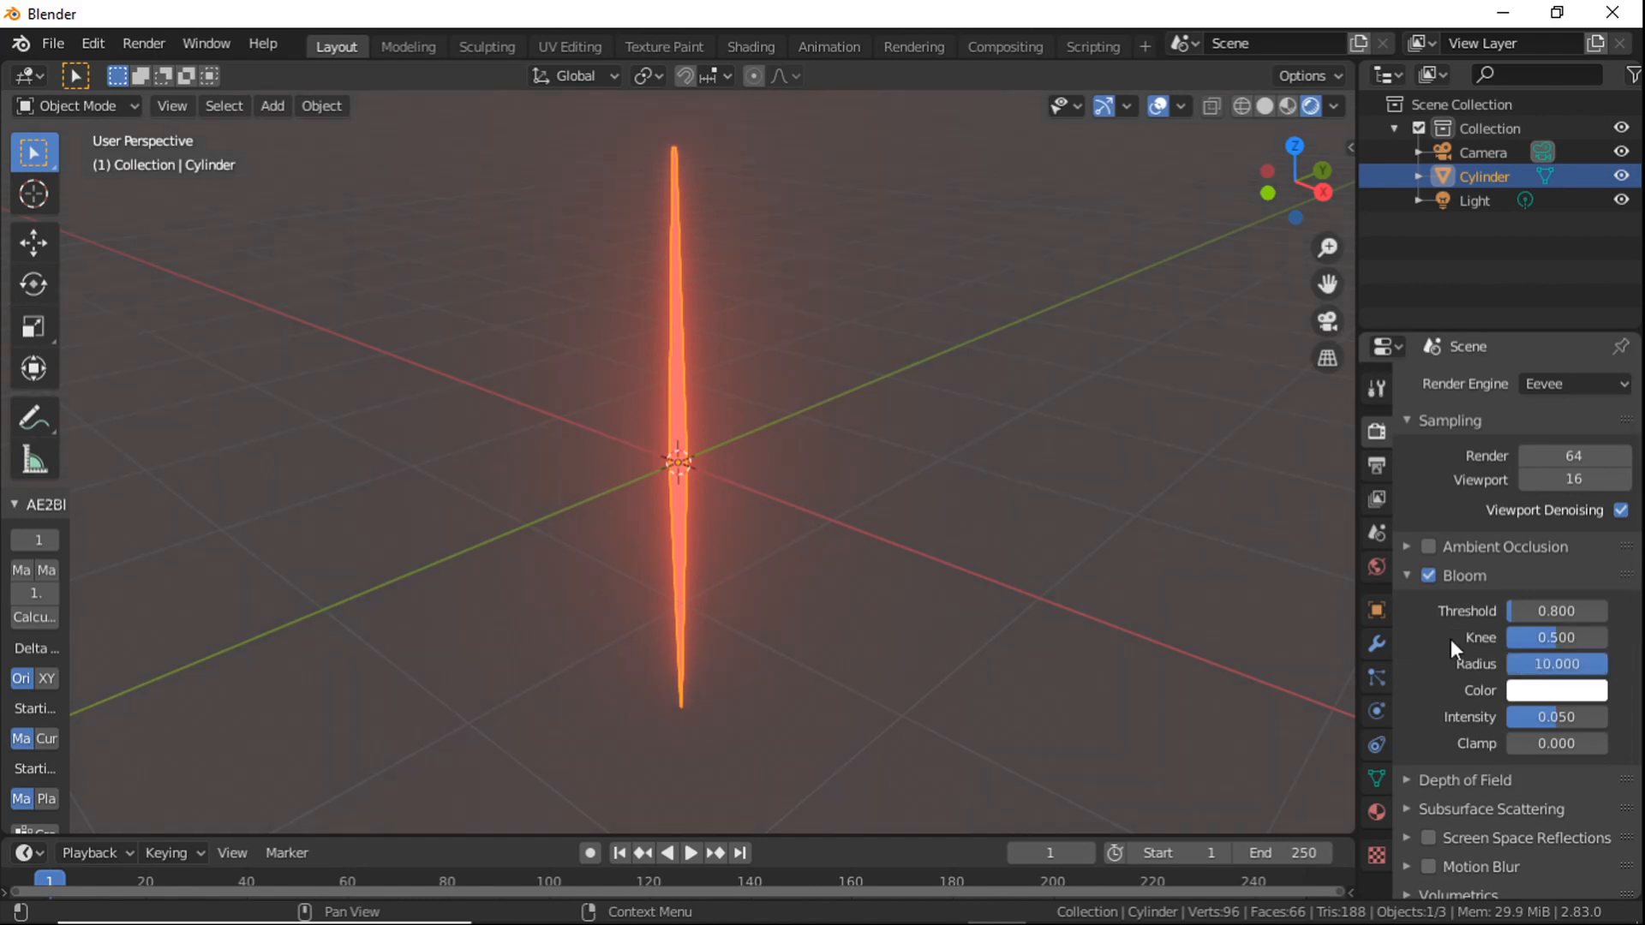
drag(1522, 612, 1573, 612)
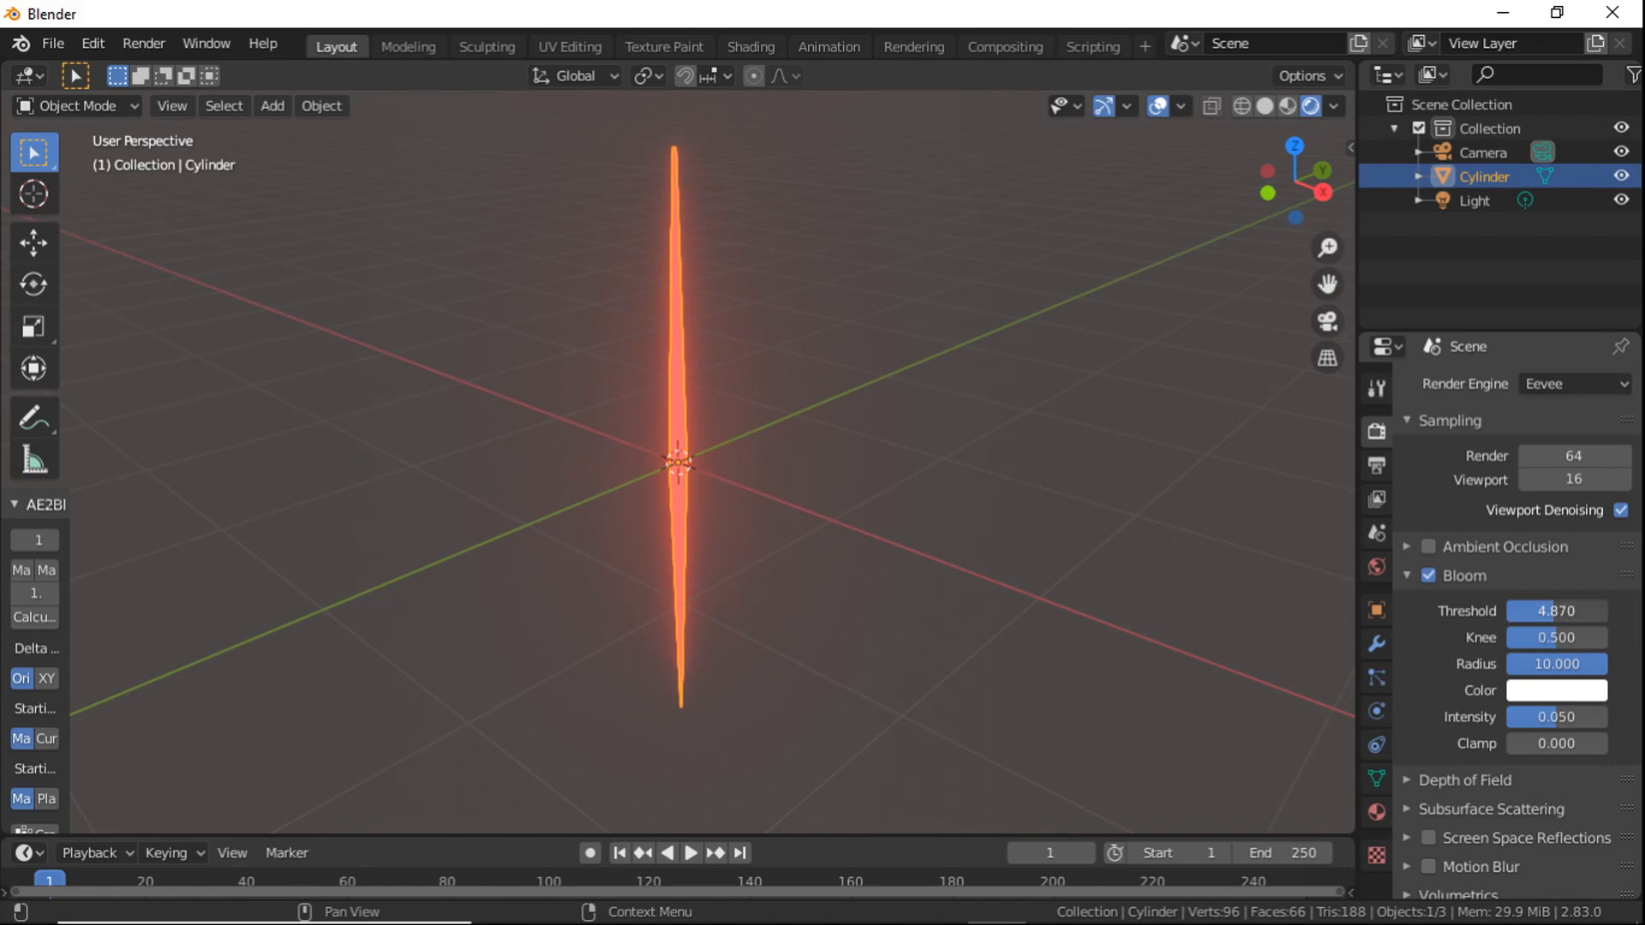
Step: Set the Bloom threshold and clamp to 5 and its intensity to about 0.023, and enable Screen Space Reflections
click(1553, 616)
text(5)
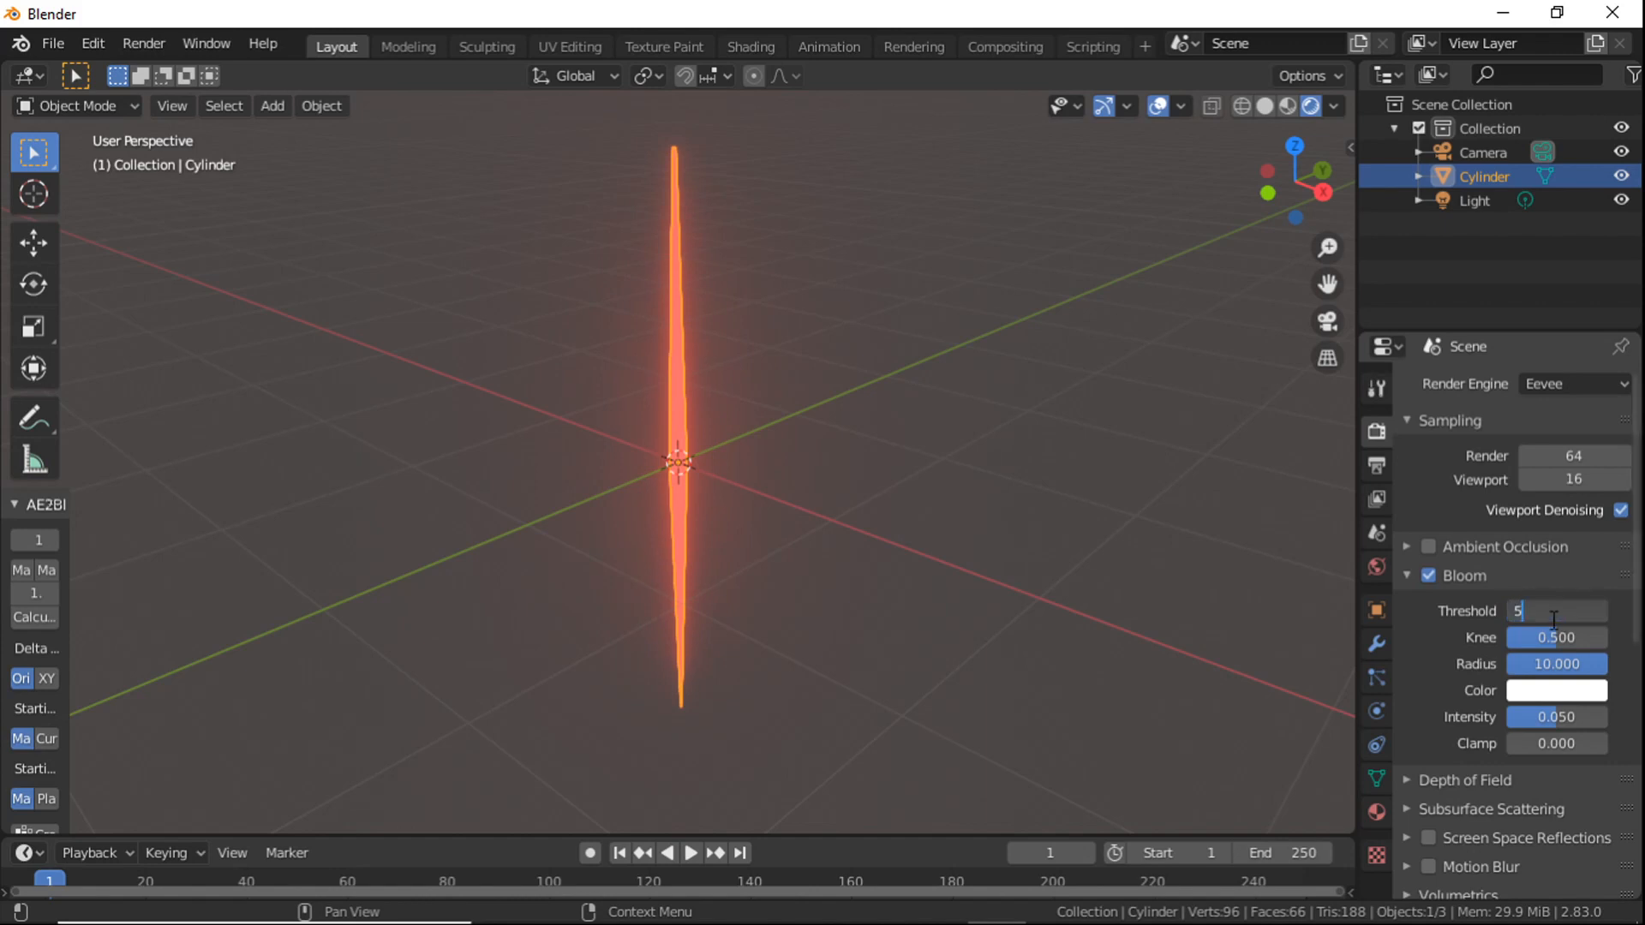
key(Return)
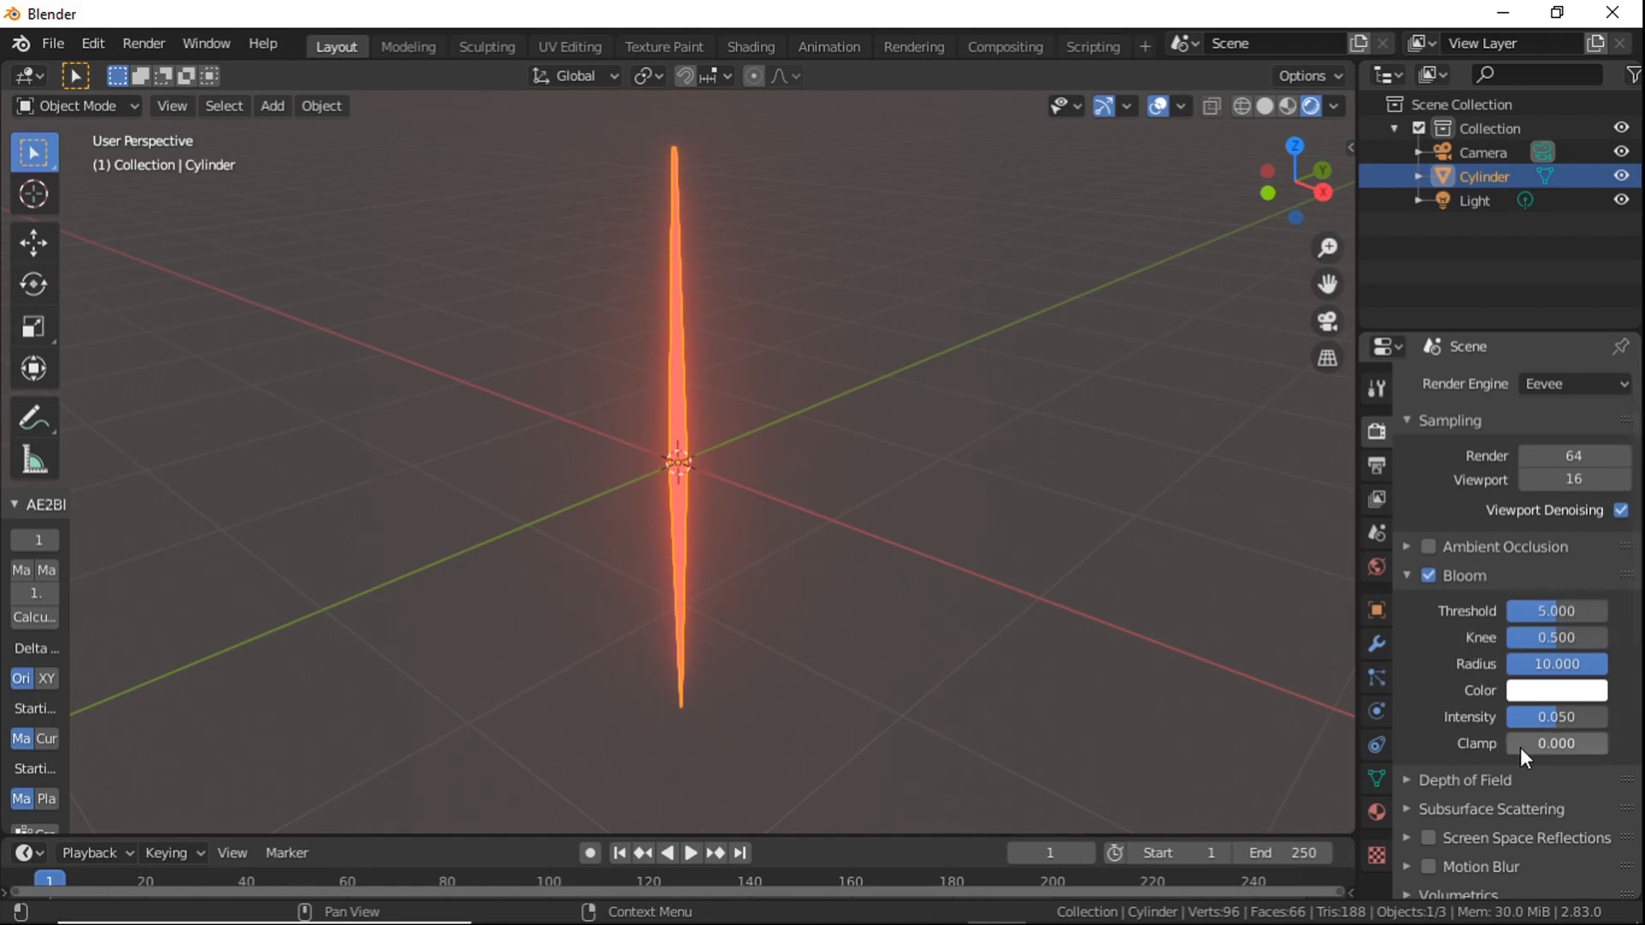
click(1555, 745)
text(5)
click(1401, 649)
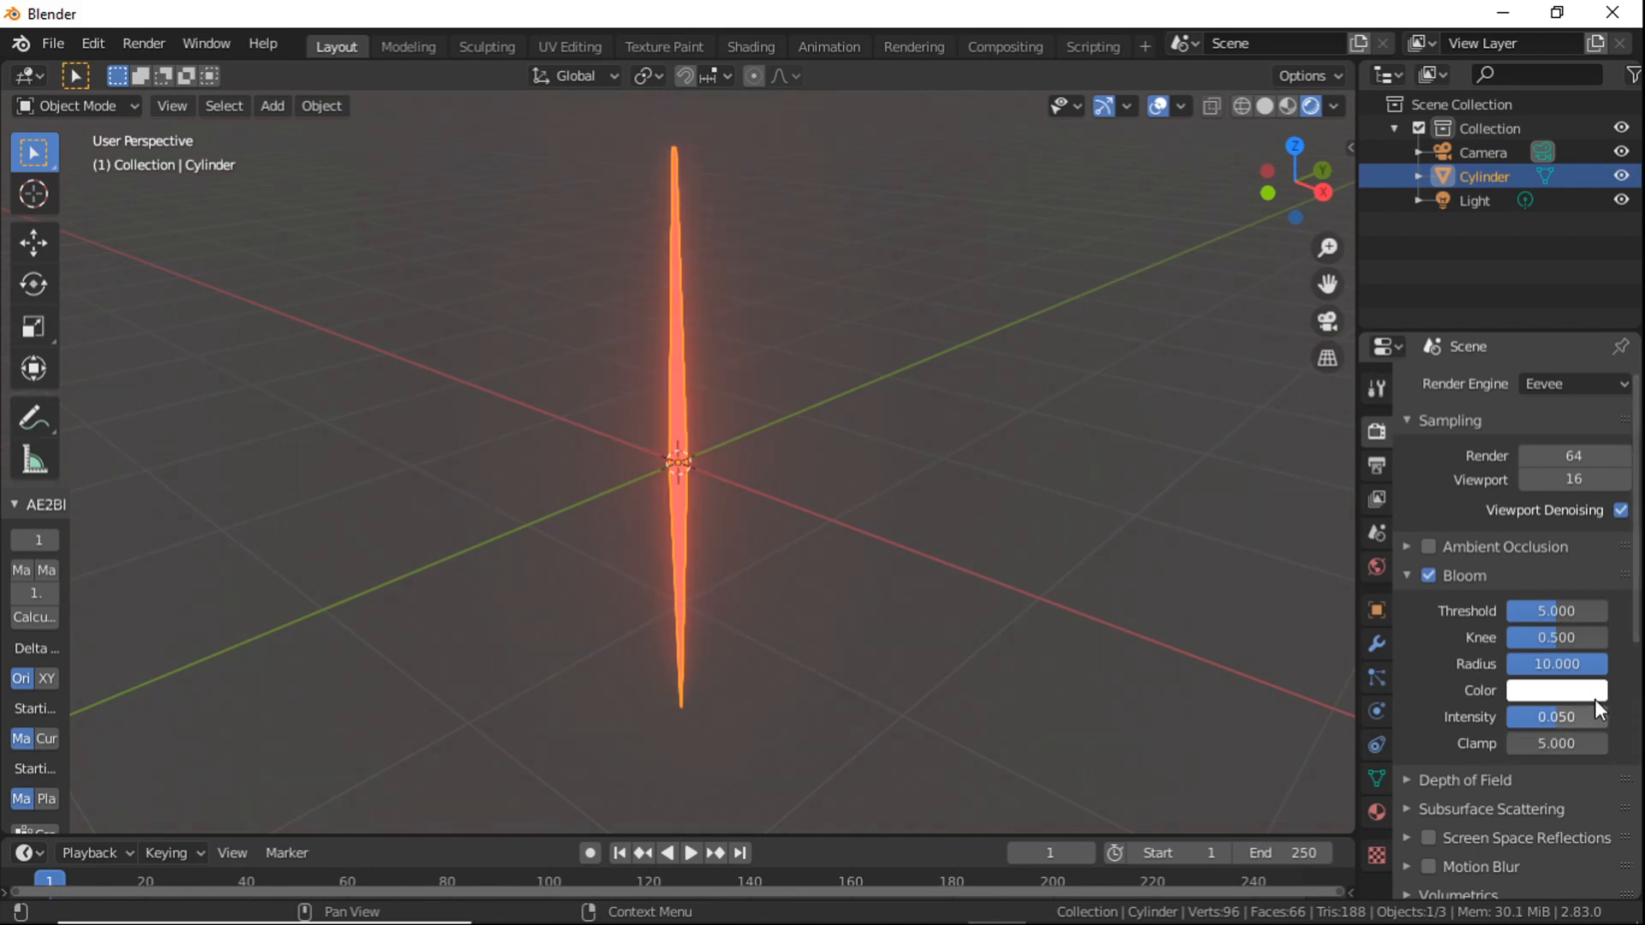
scroll(1578, 711, down, 4)
drag(1576, 572, 1535, 572)
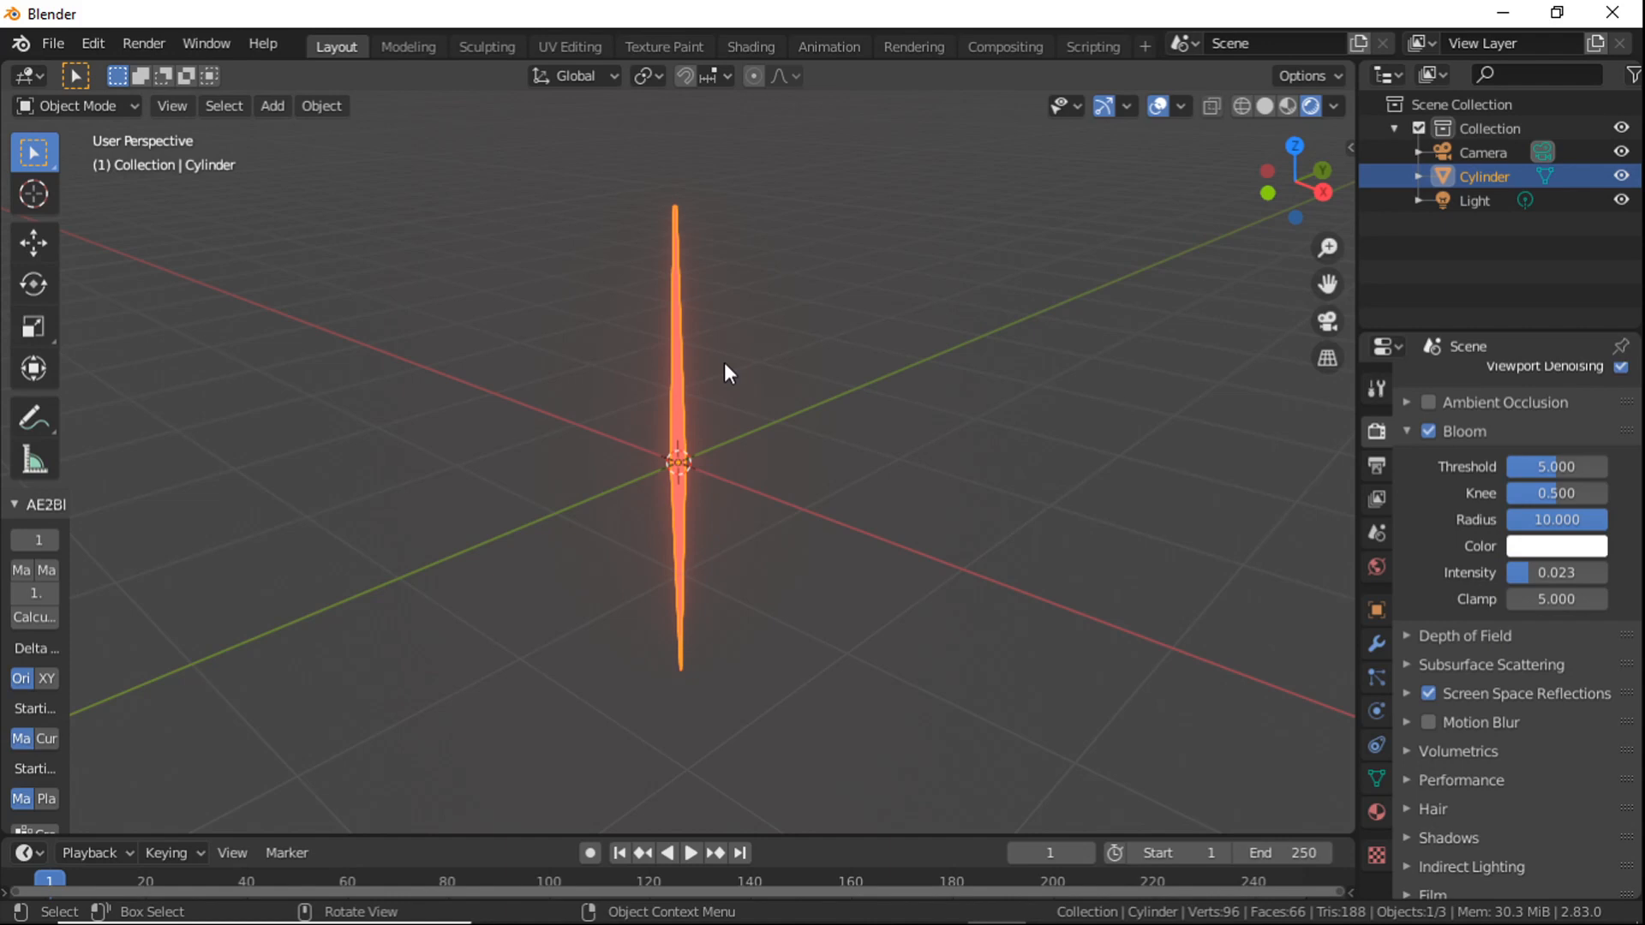
Step: Rotate the cylinder 90° about the global Y axis and deselect it
key(r)
key(y)
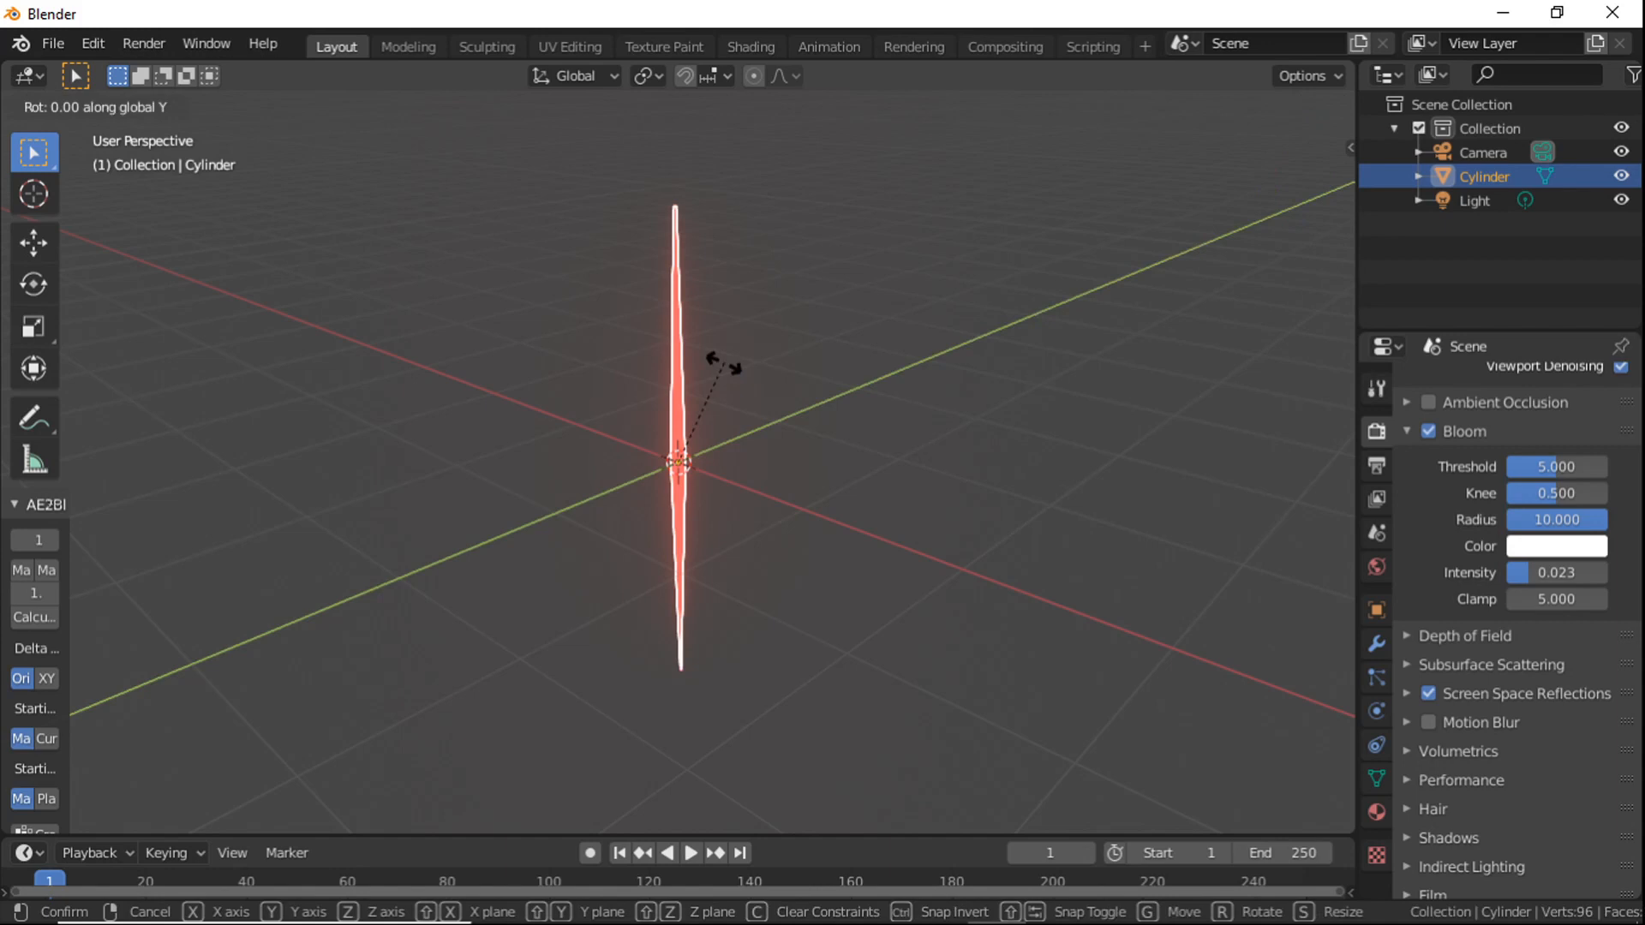
text(90)
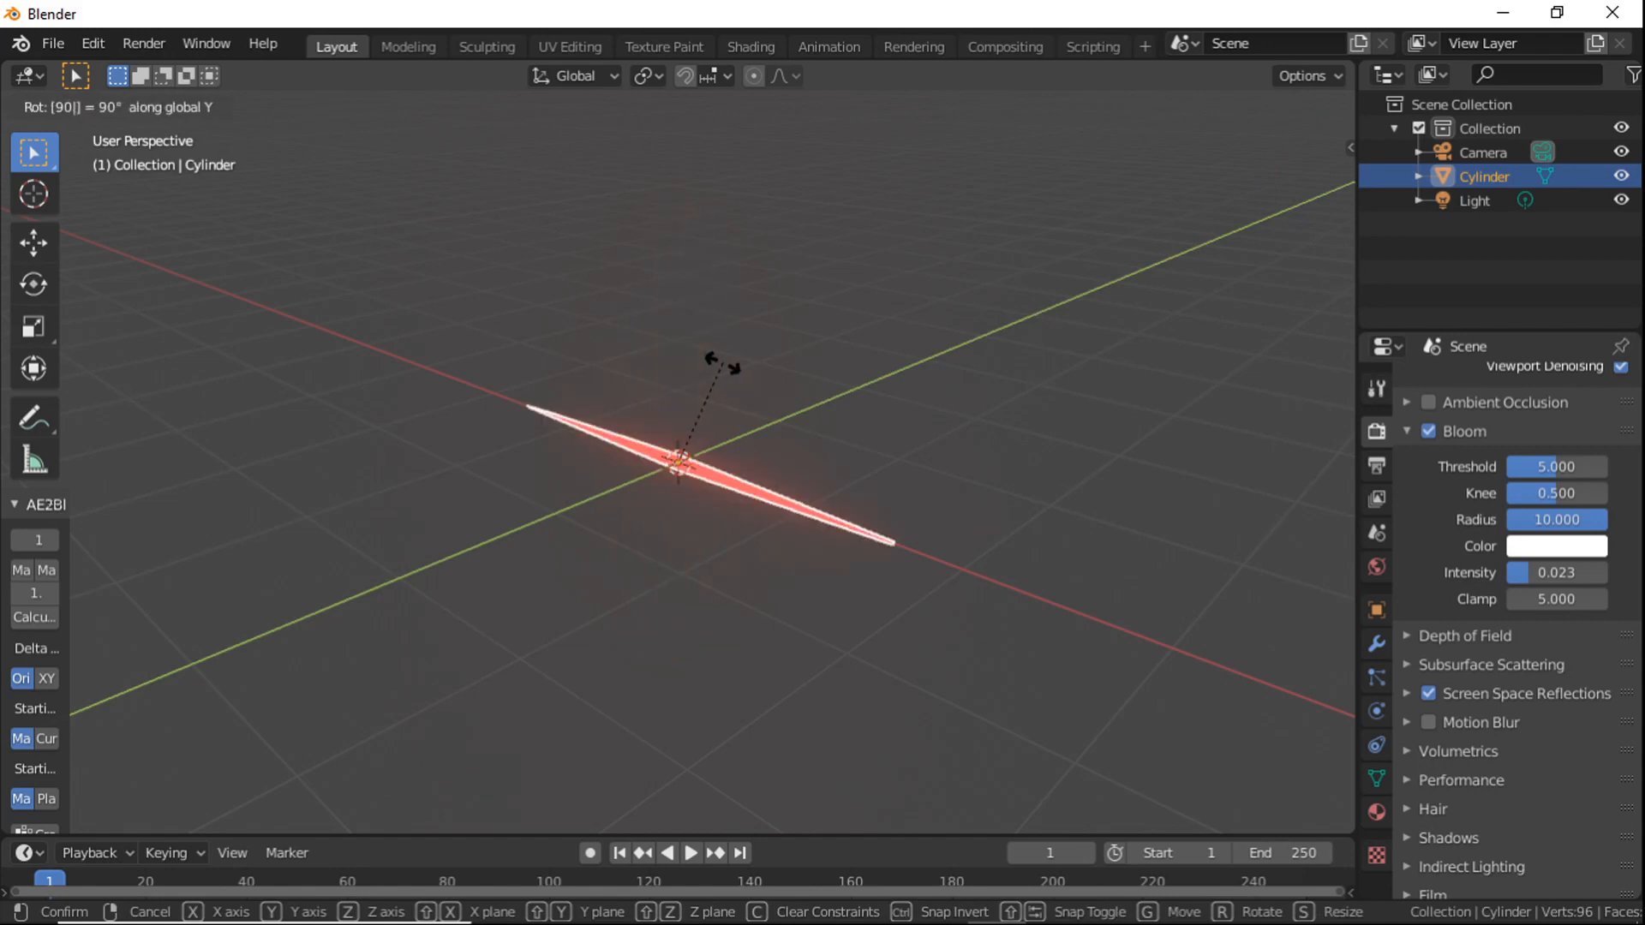
key(Return)
middle_drag(959, 548, 913, 529)
click(913, 529)
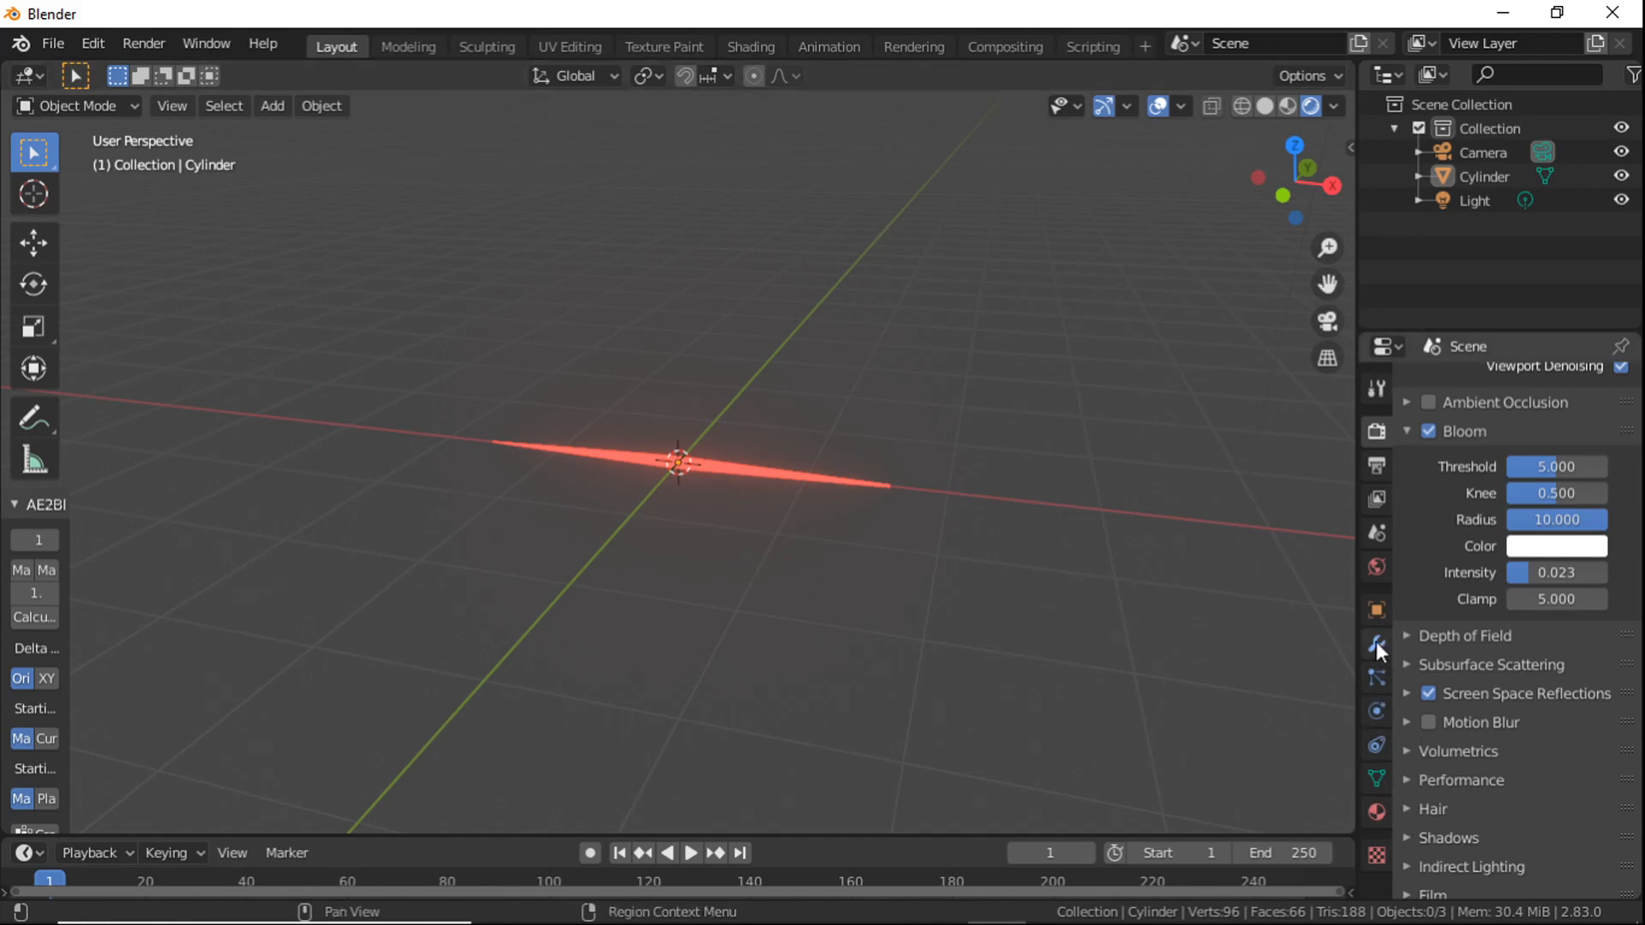
Step: Turn off Show in Renders in the cylinder's object visibility settings and keyframe it at frame 1
click(748, 468)
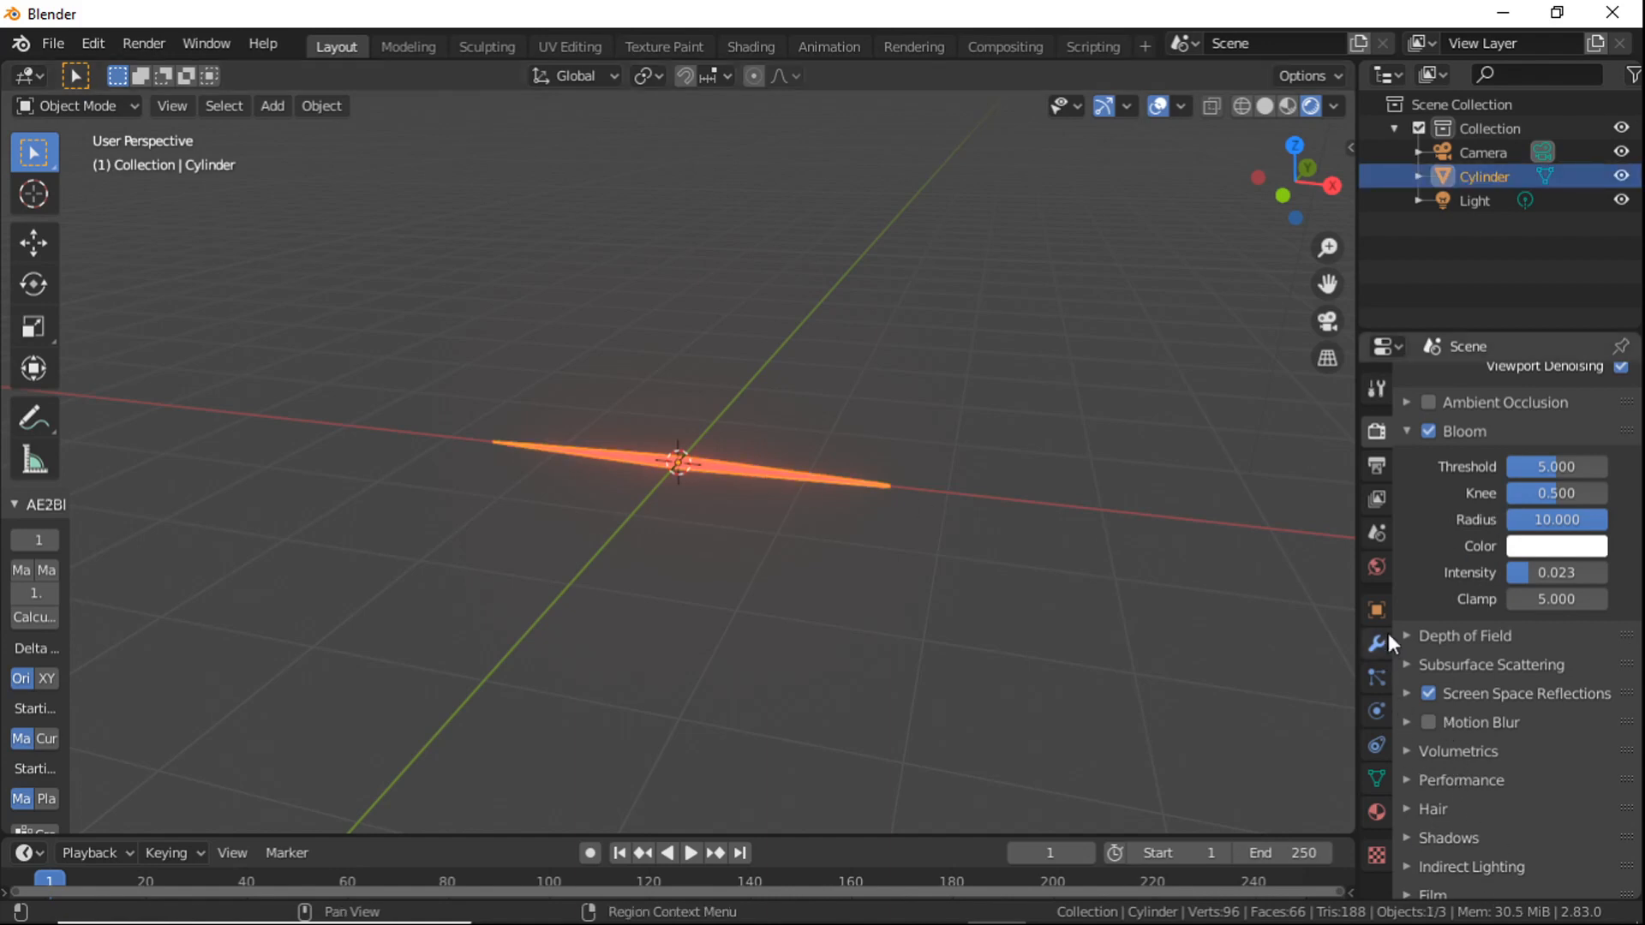
click(1377, 607)
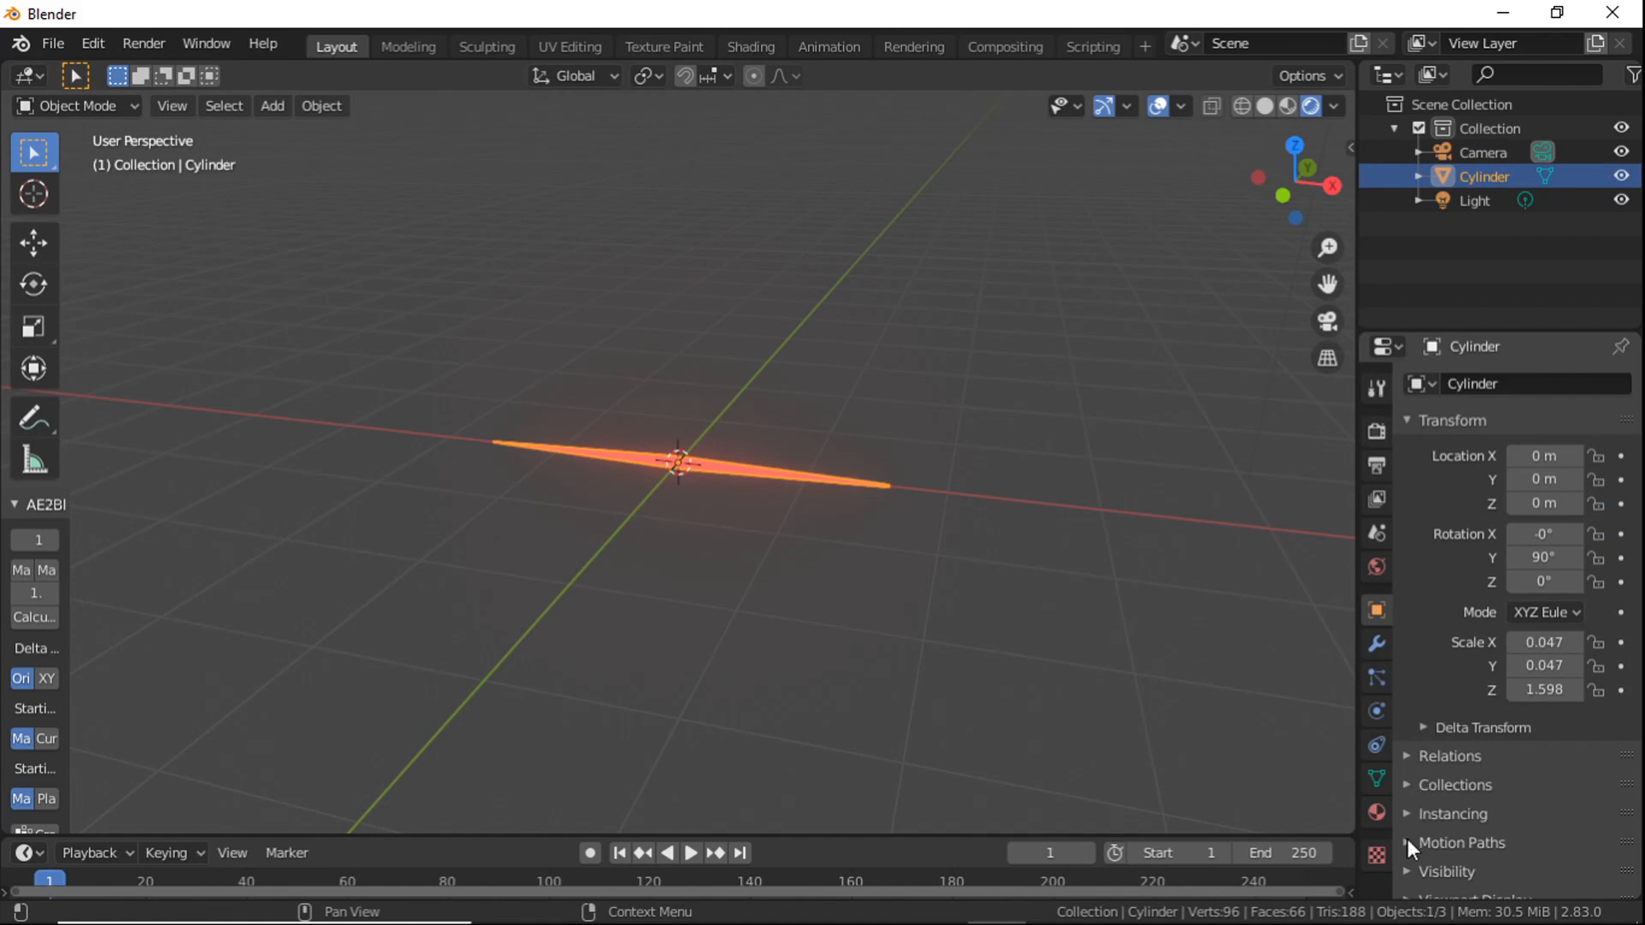
scroll(1407, 785, down, 1)
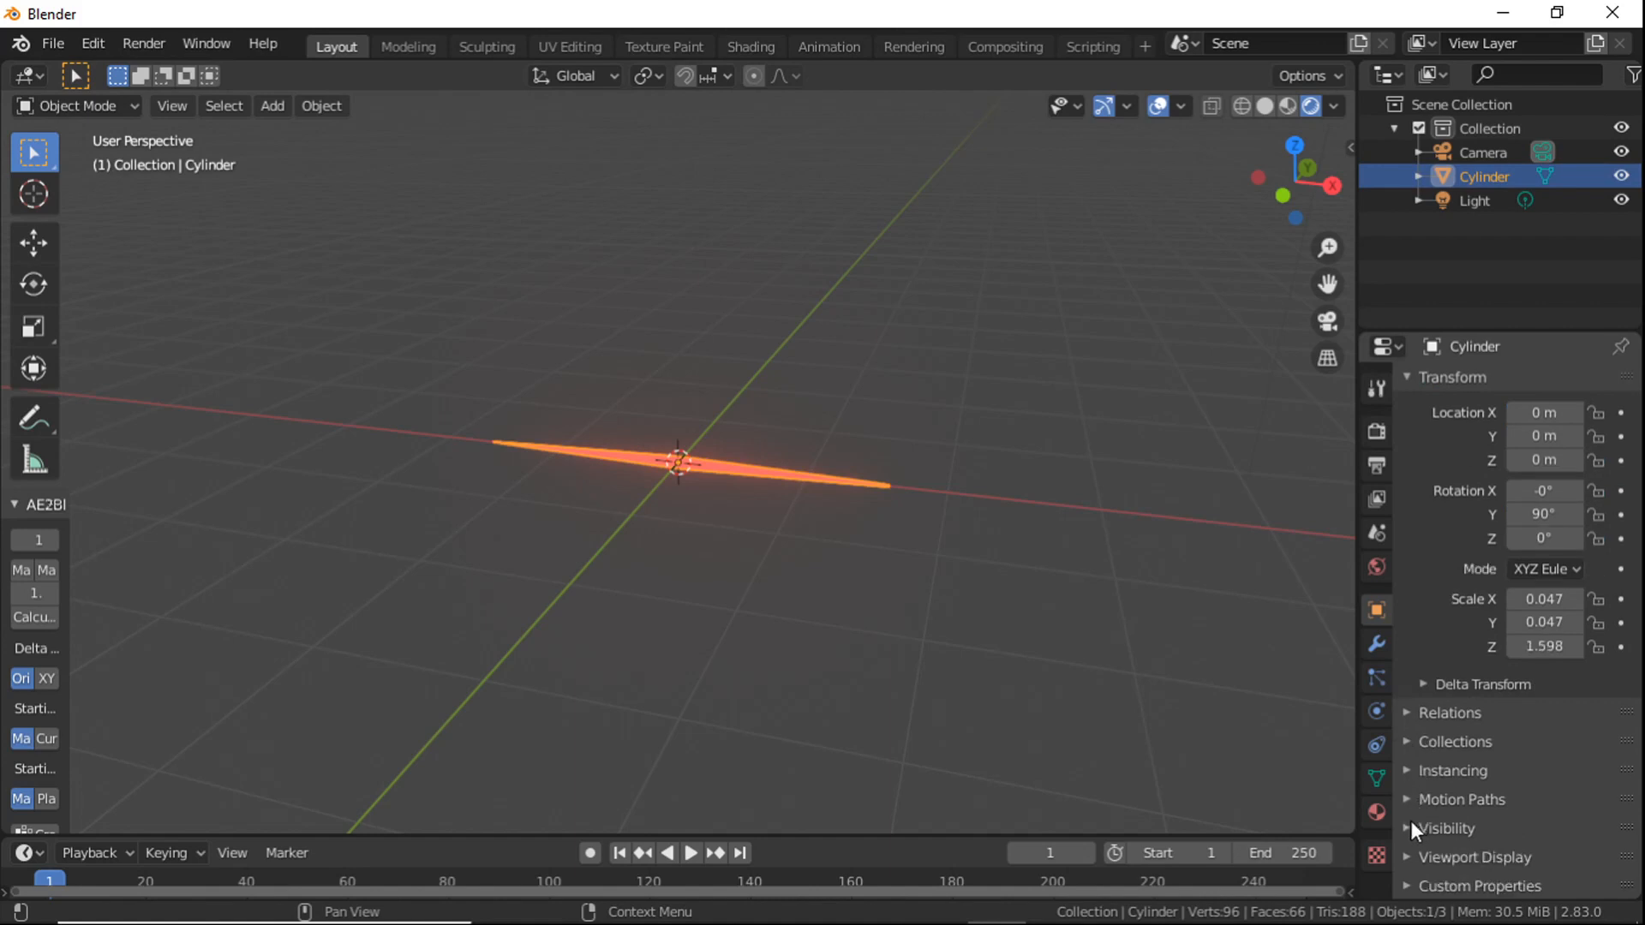
click(1411, 828)
scroll(1519, 717, down, 2)
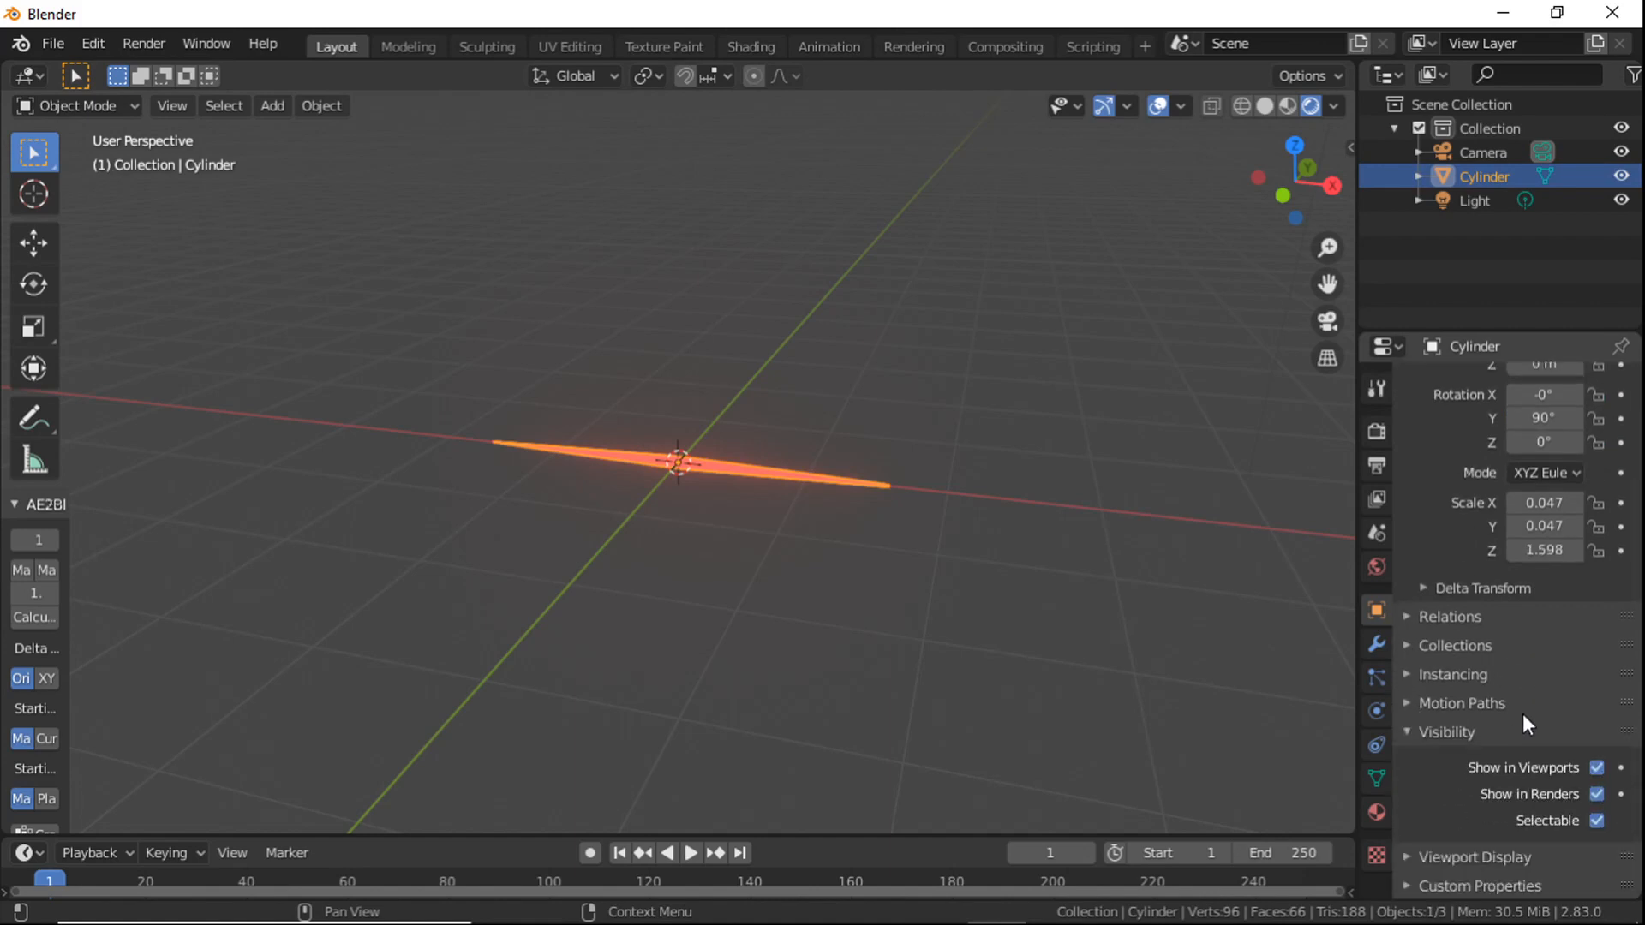
click(1411, 855)
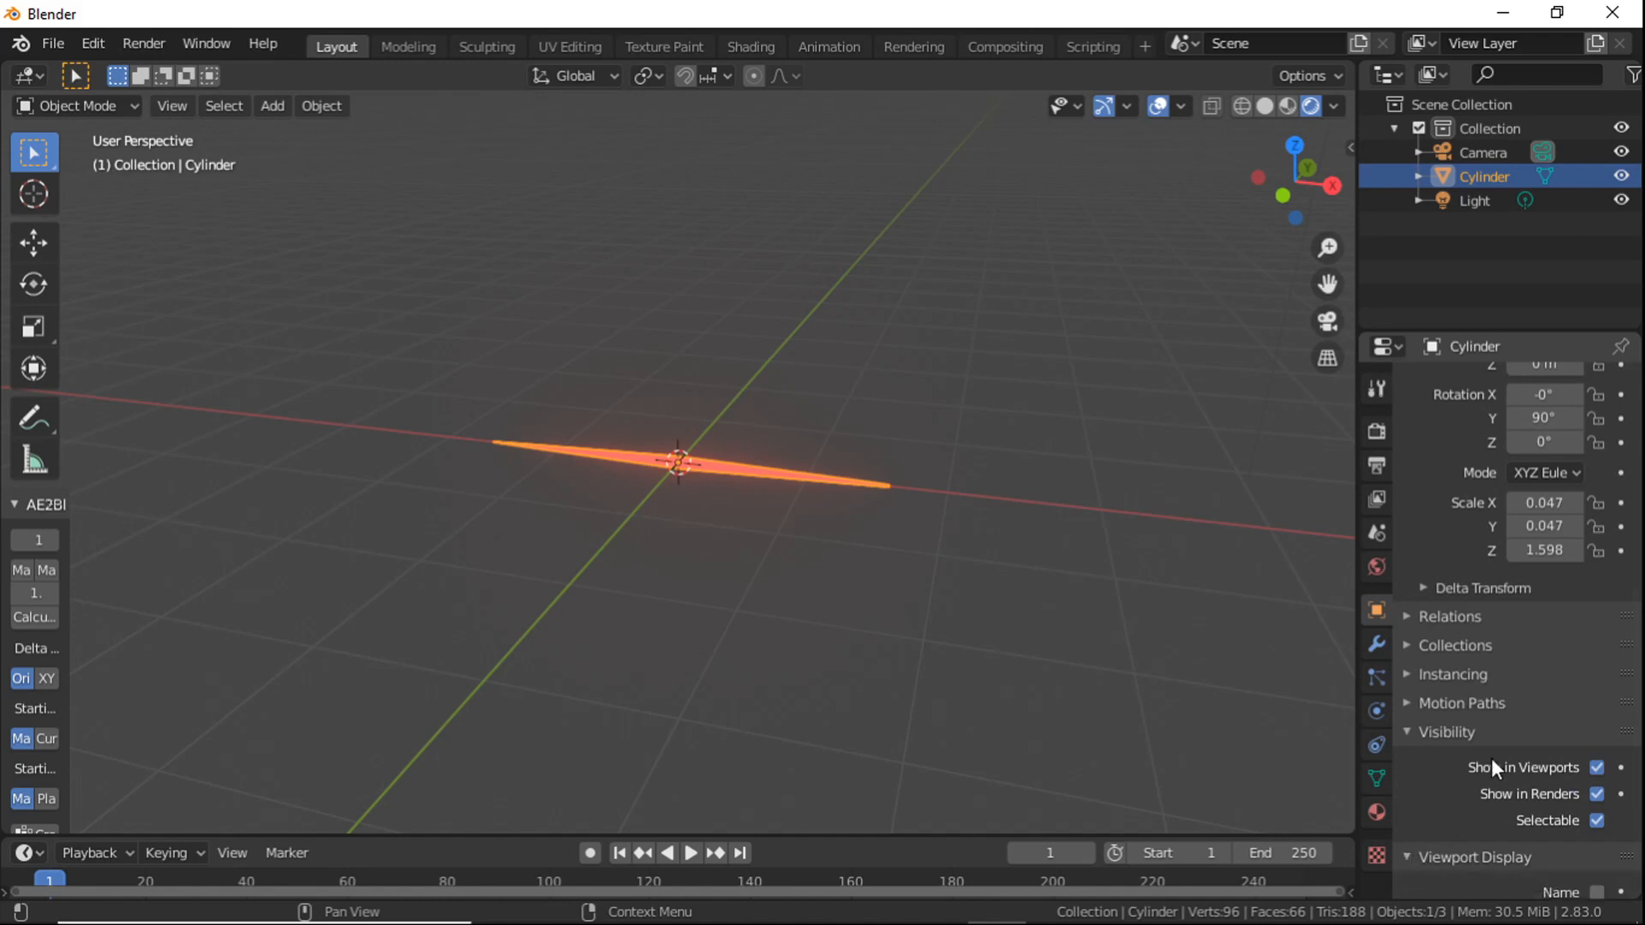
scroll(1493, 758, down, 4)
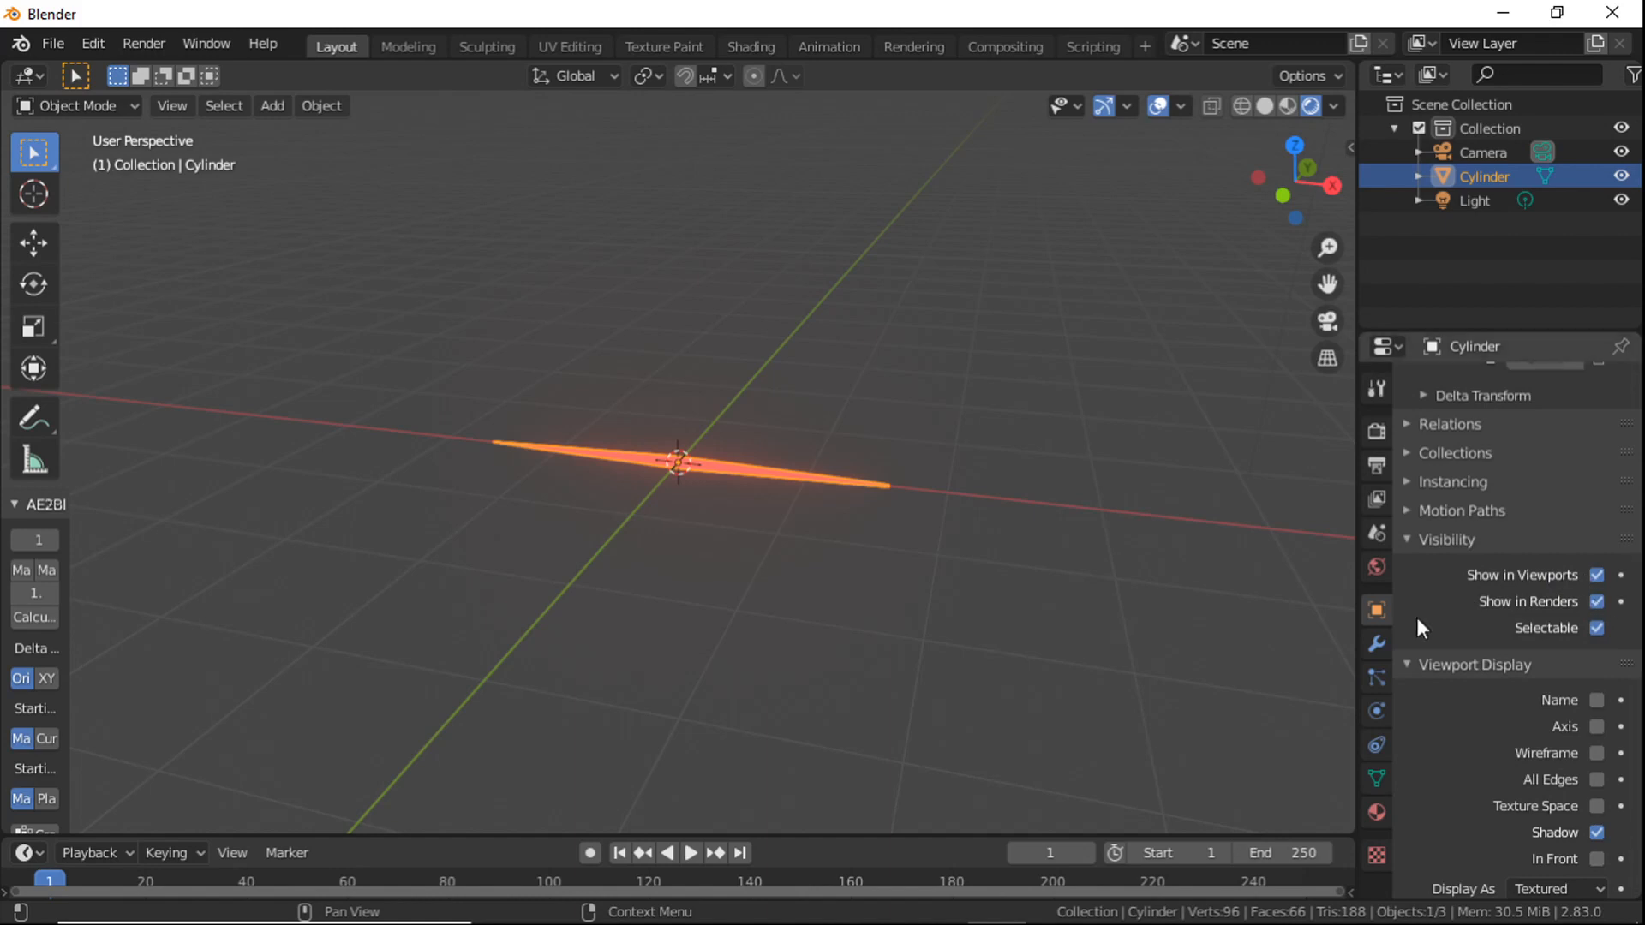
click(1596, 602)
click(1621, 601)
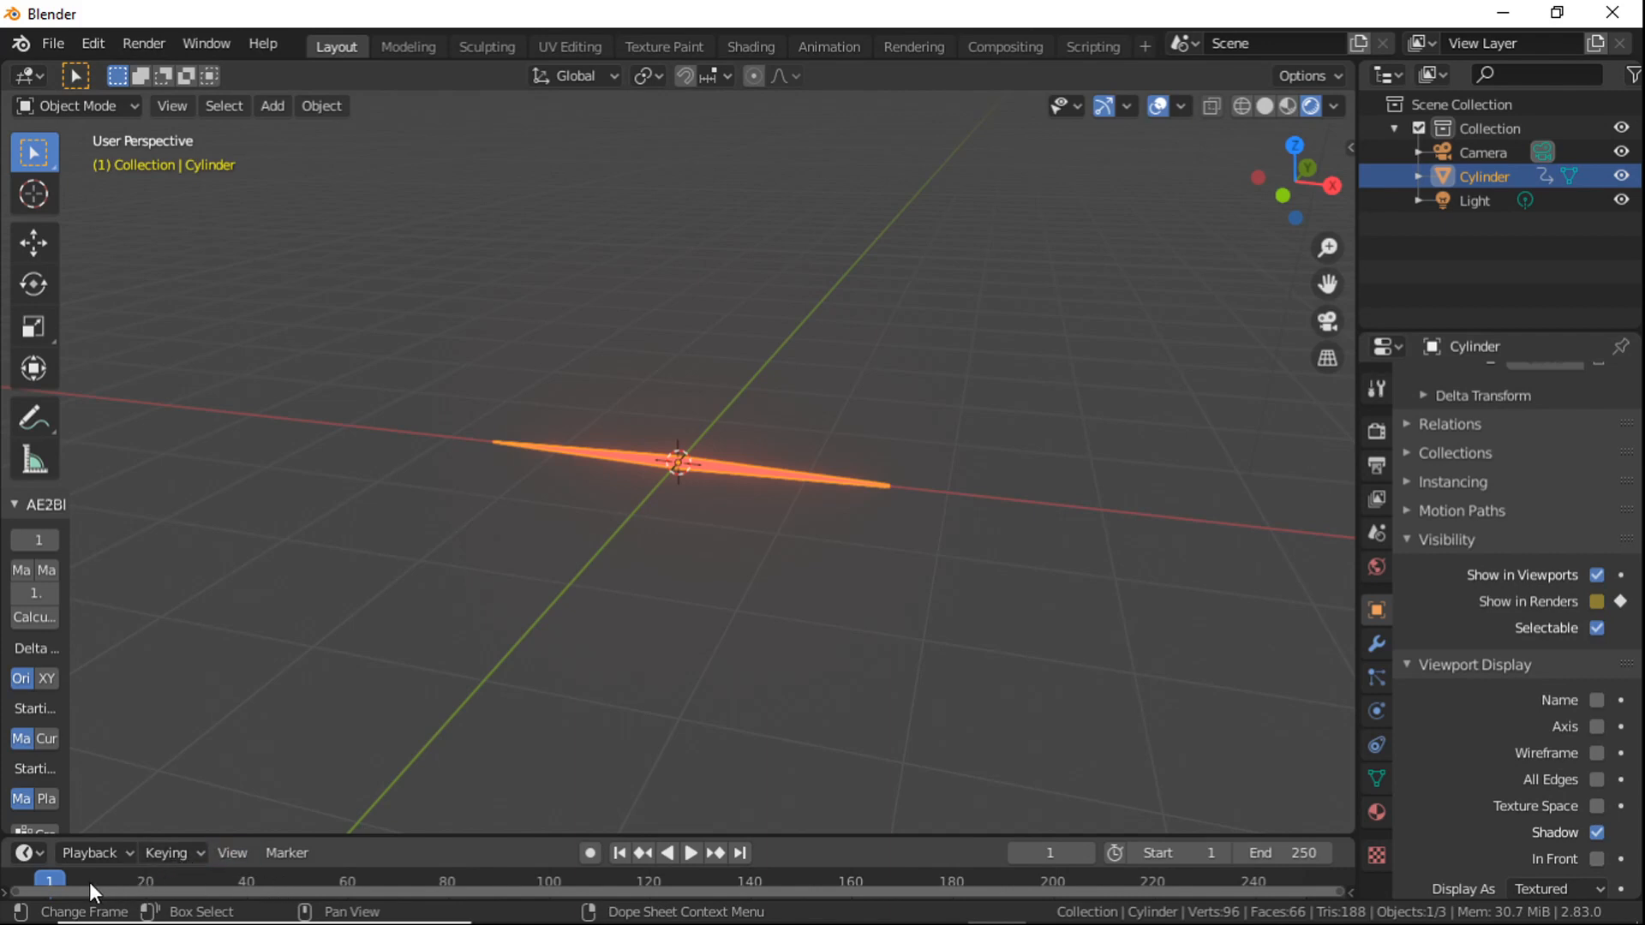
Step: Turn on the cylinder's Show in Renders at frame 5 and keyframe it
key(Right)
key(Right)
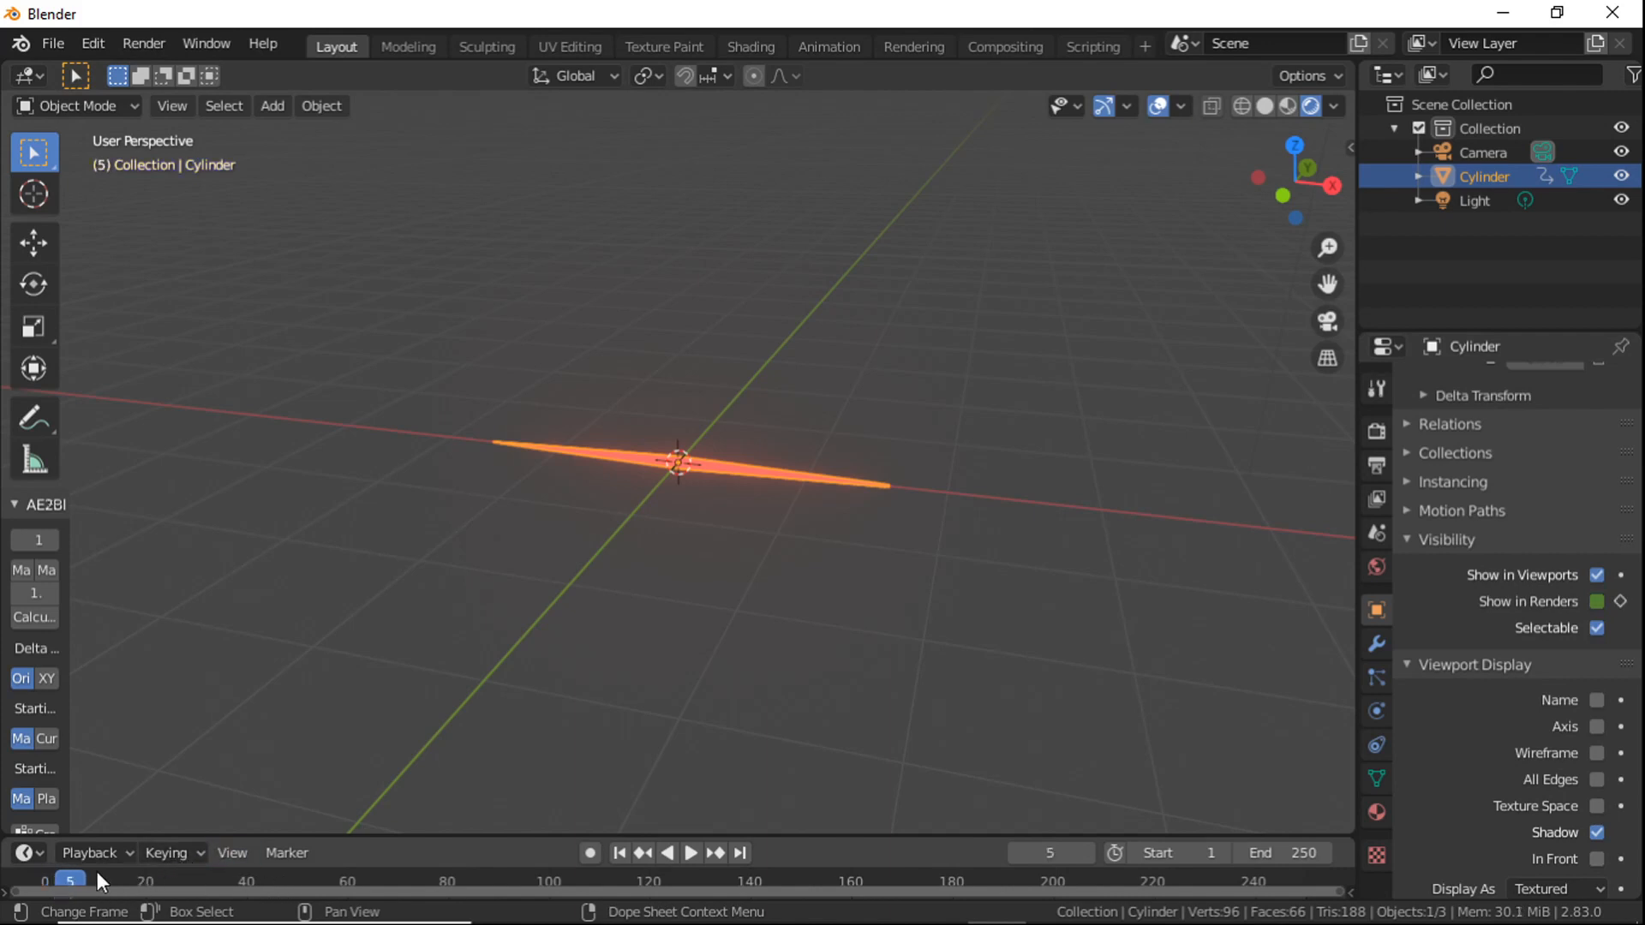
click(1620, 602)
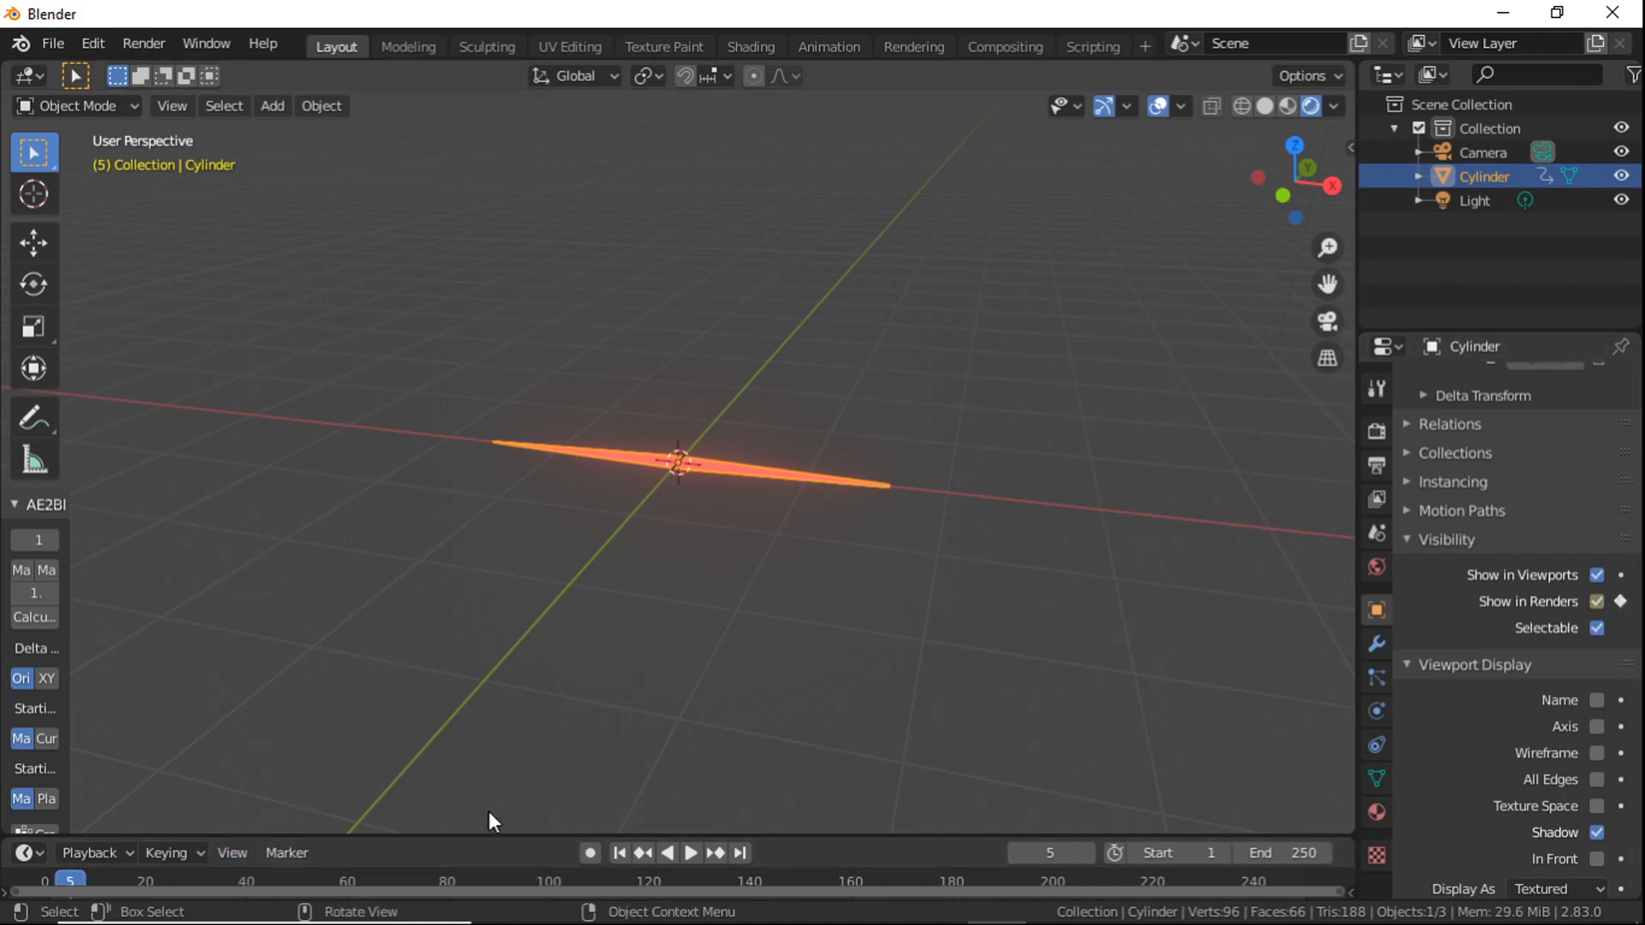
Step: Enlarge the timeline area and paste a copy of the two render visibility keyframes at frame 10
drag(480, 829, 460, 646)
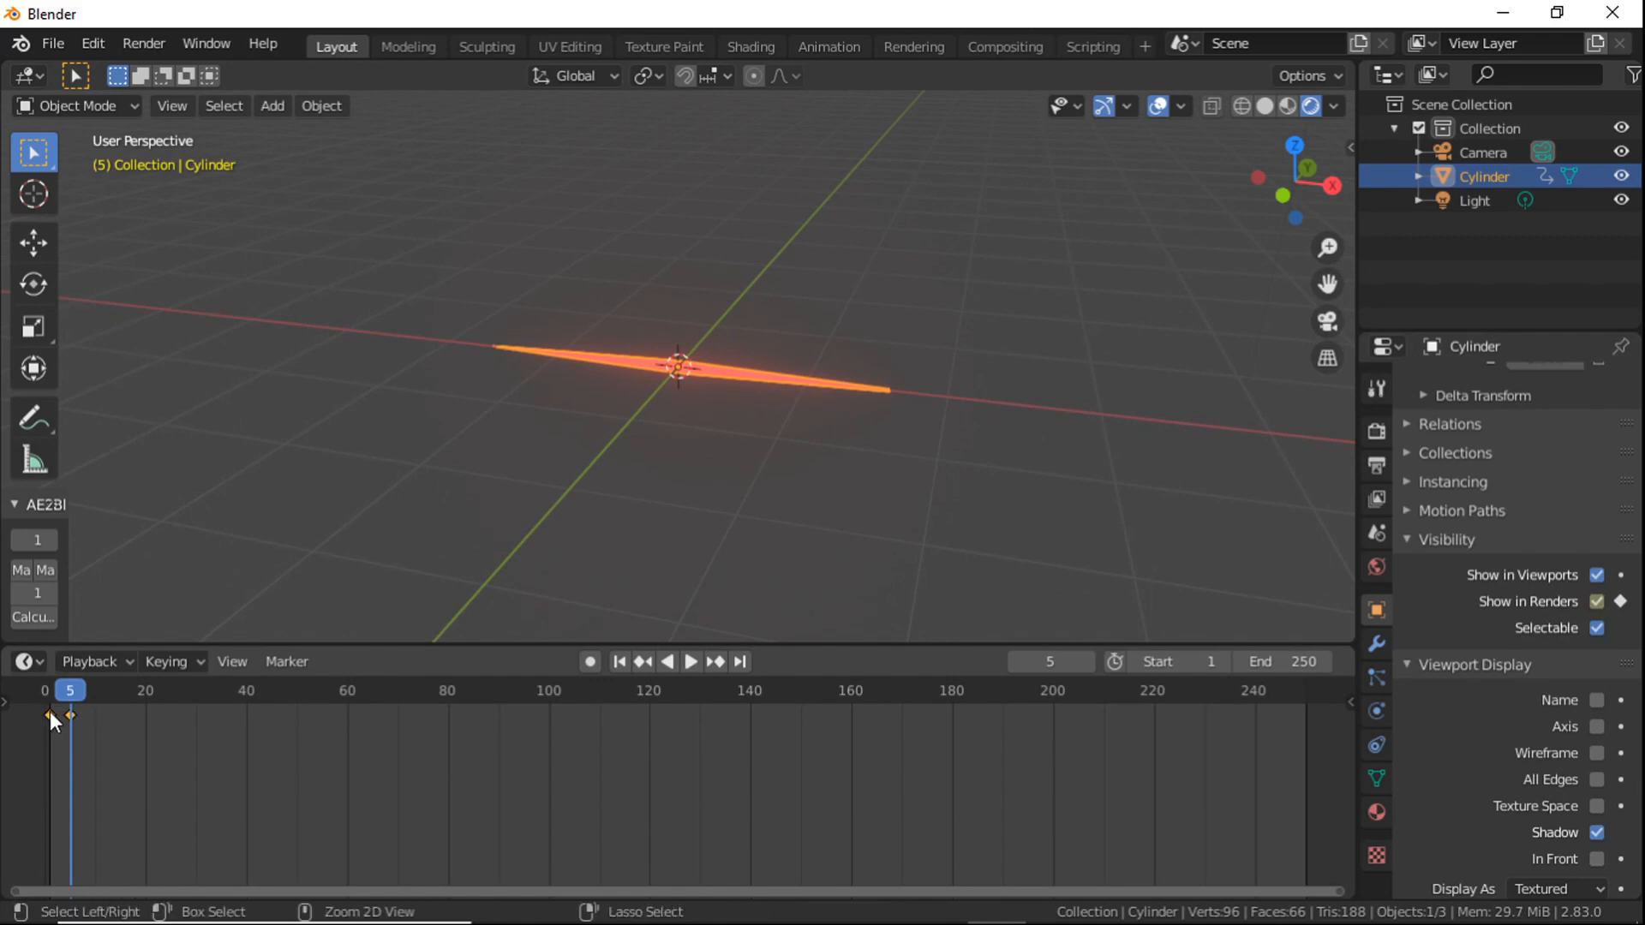
click(95, 688)
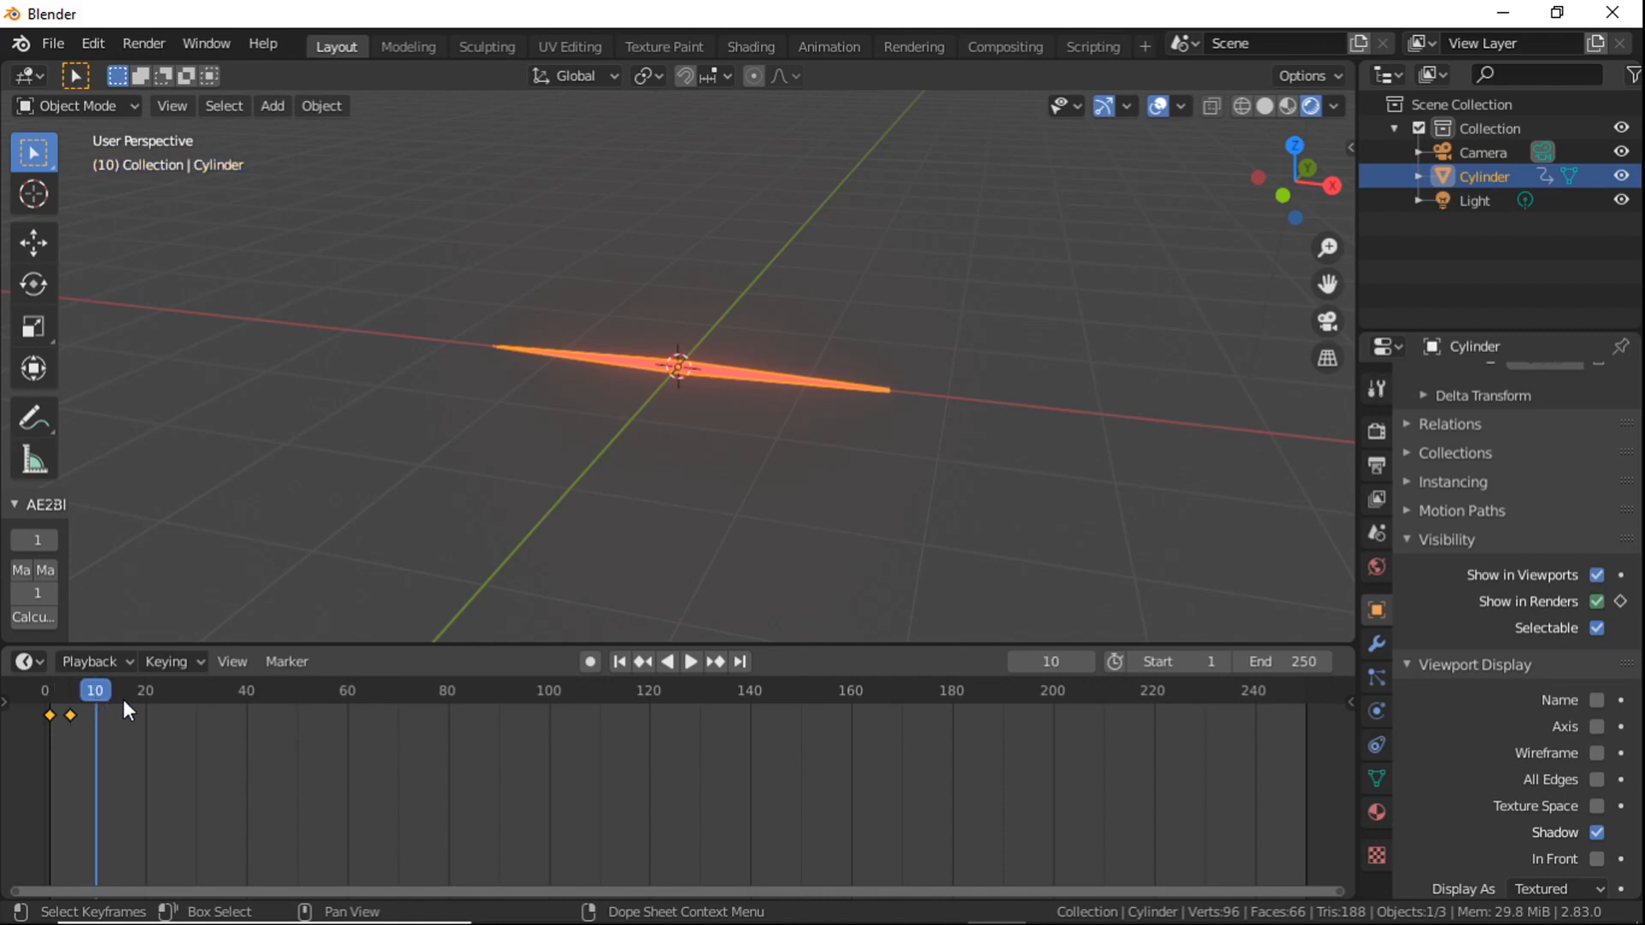
key(ctrl+v)
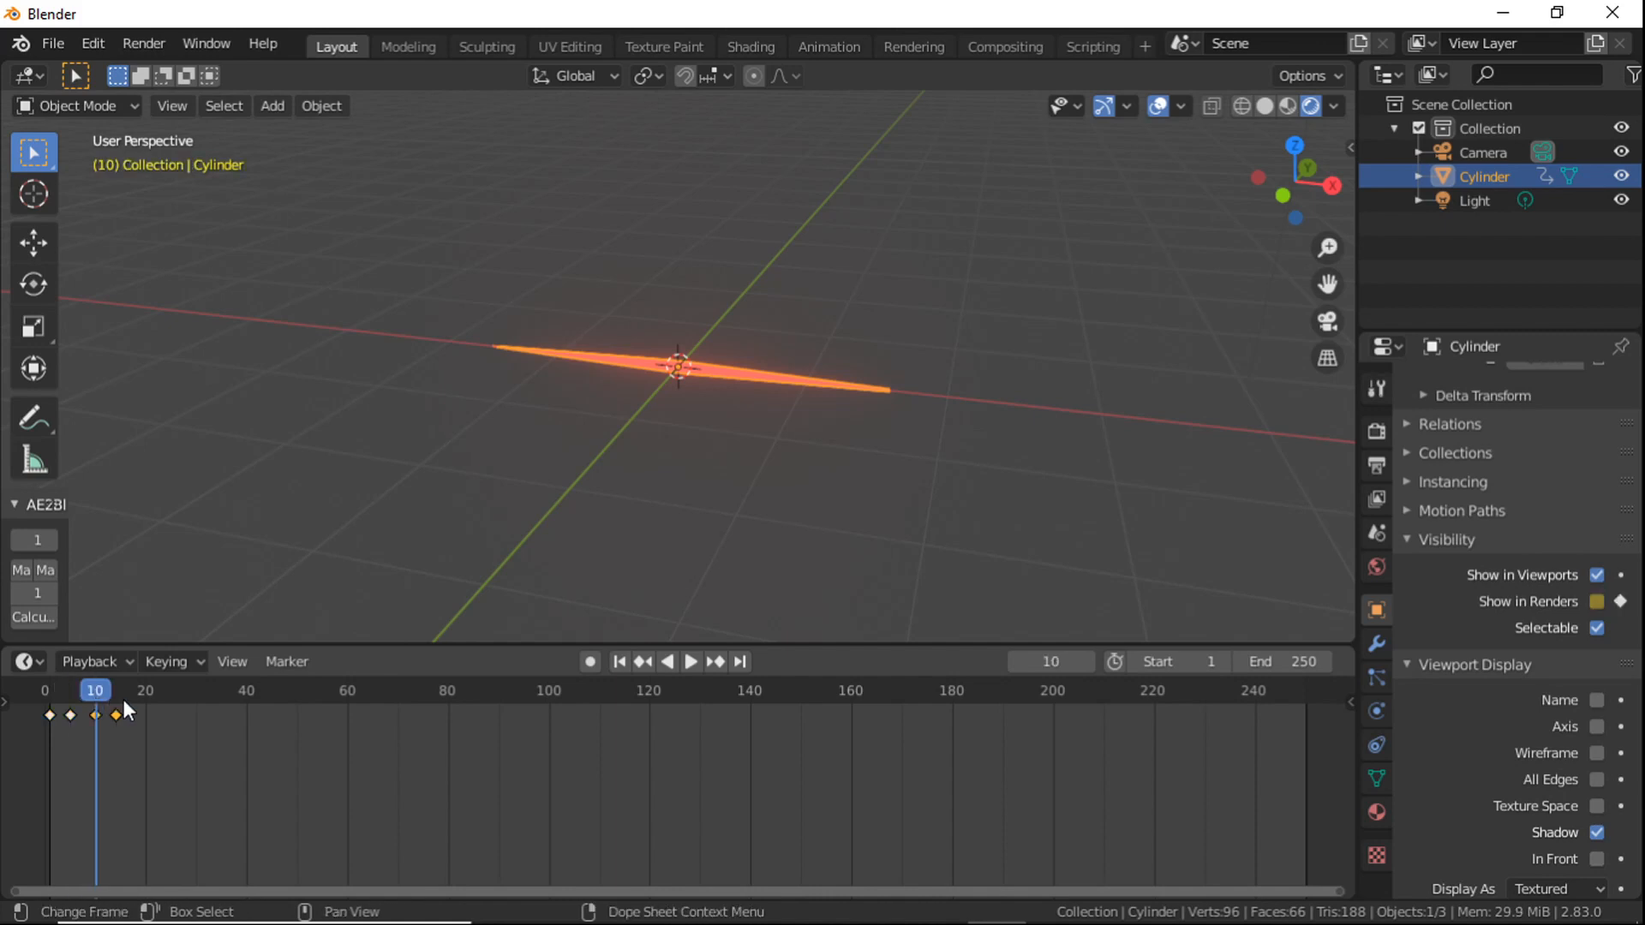
Step: Paste another copy of the render visibility keyframe pair at frame 20
click(124, 689)
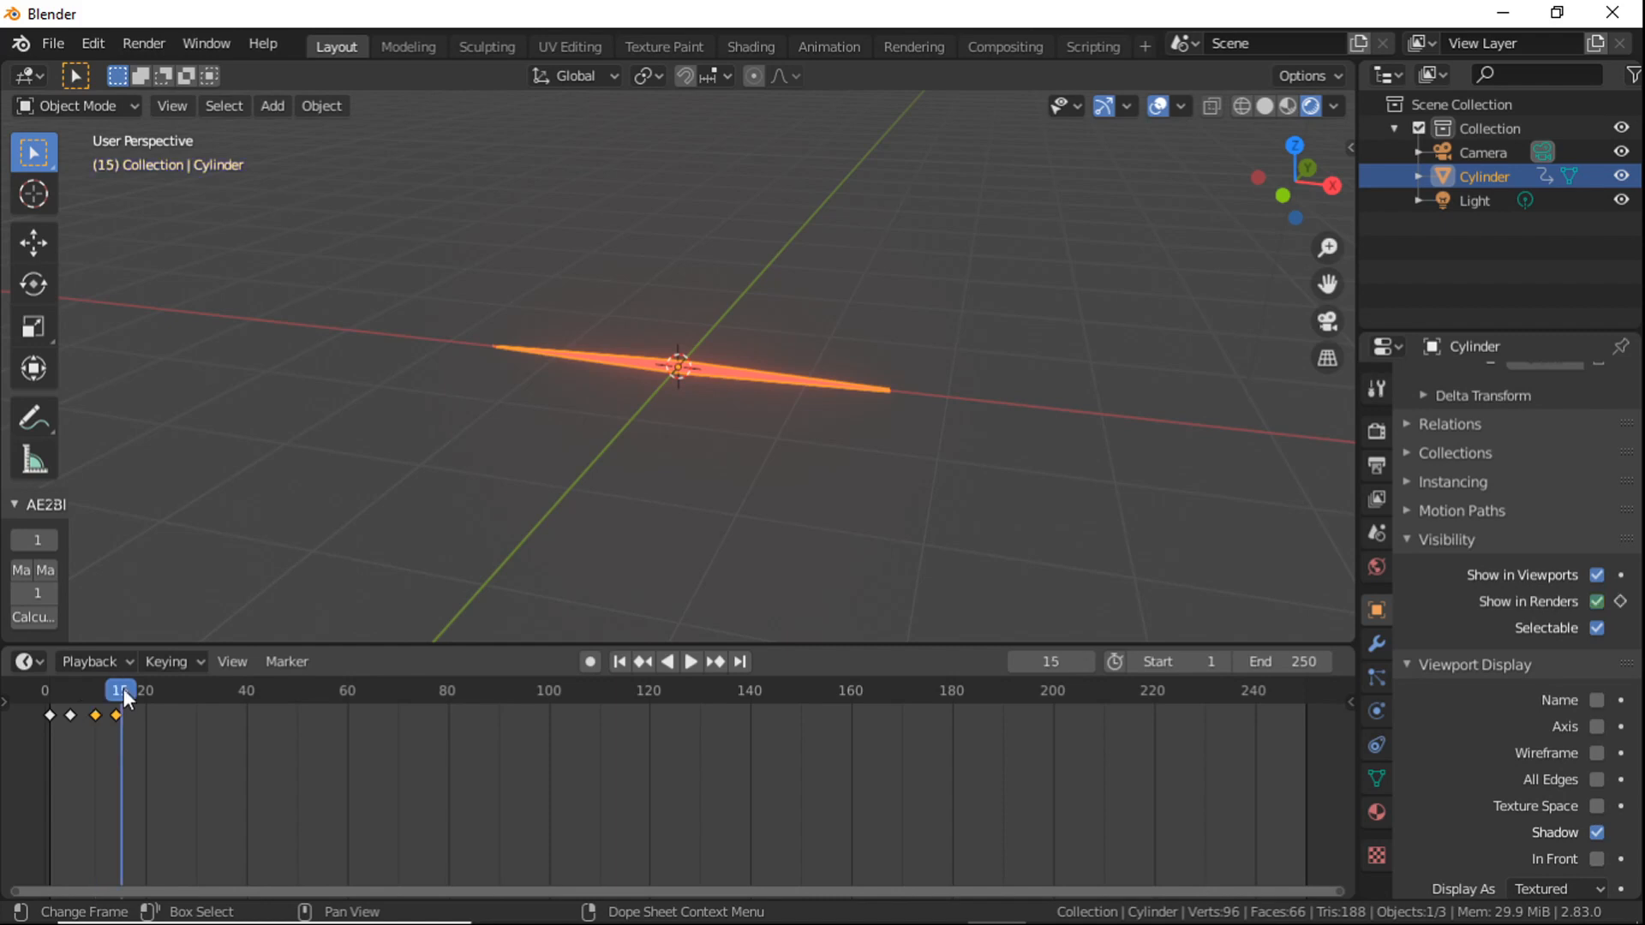
click(117, 691)
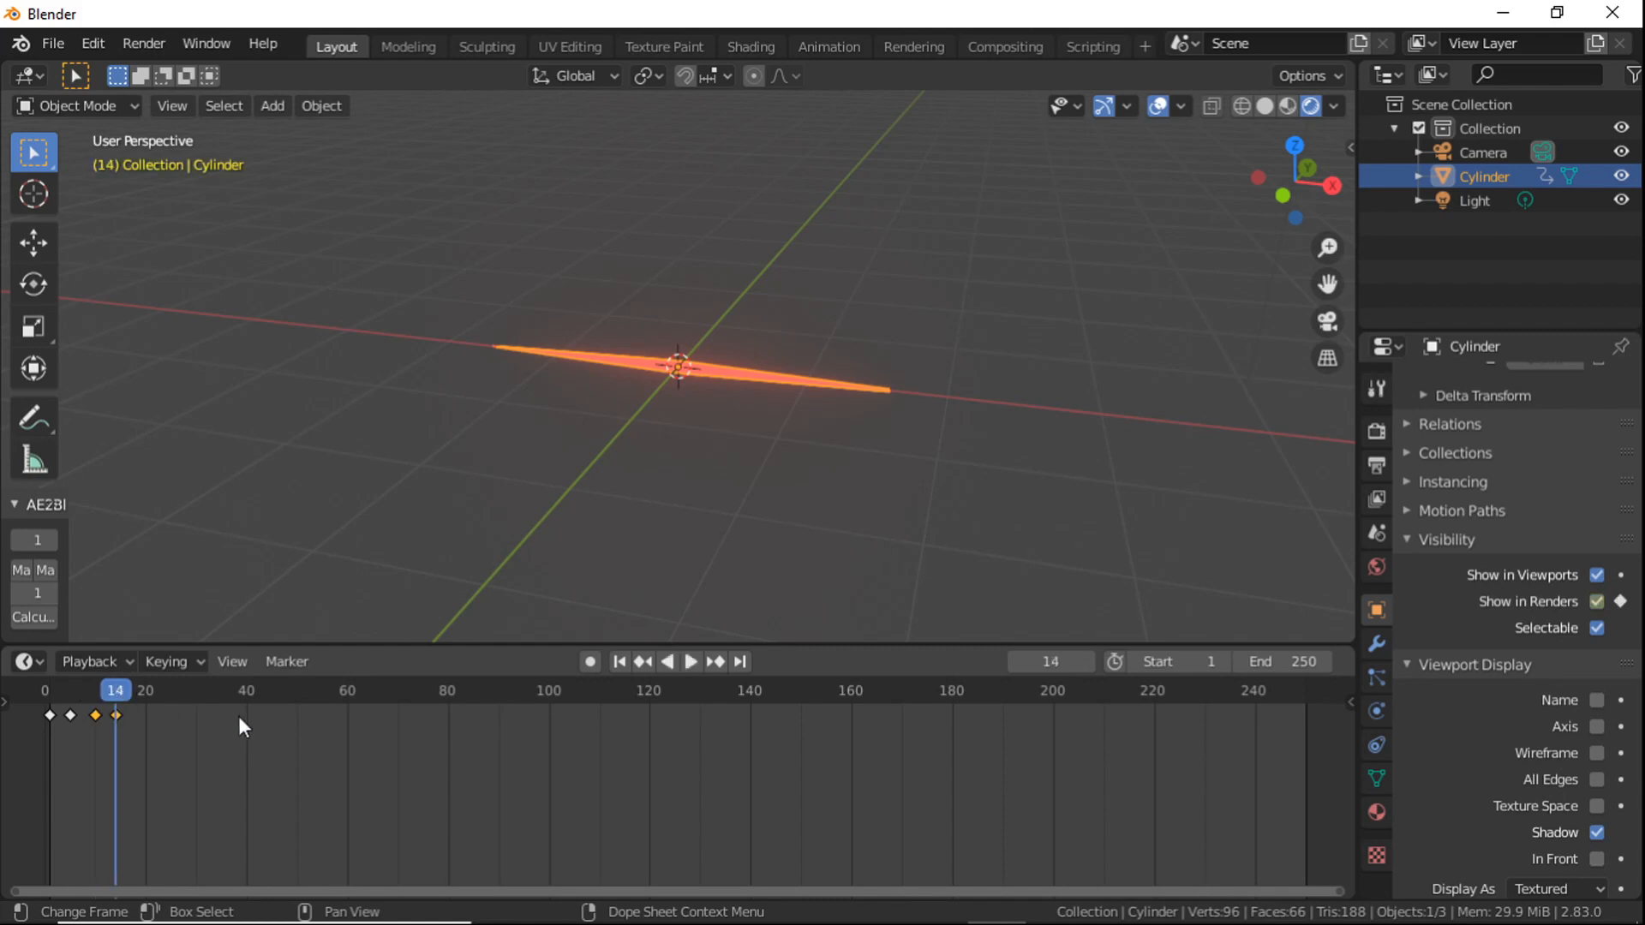
key(Right)
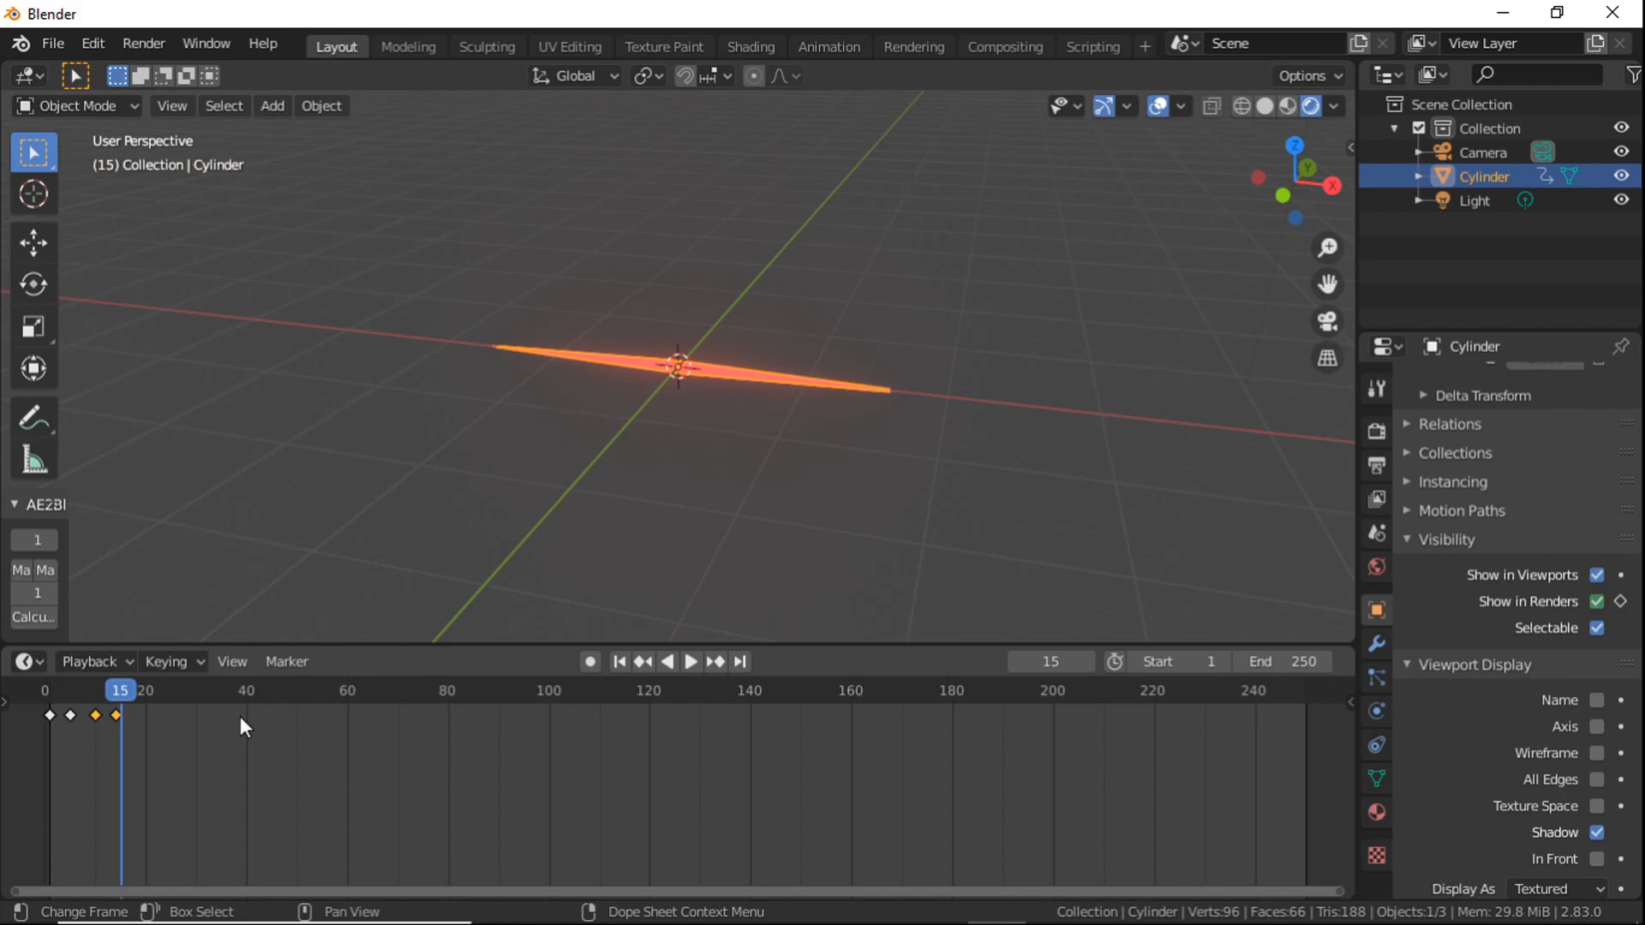
key(Right)
key(Right)
key(Right)
key(Right)
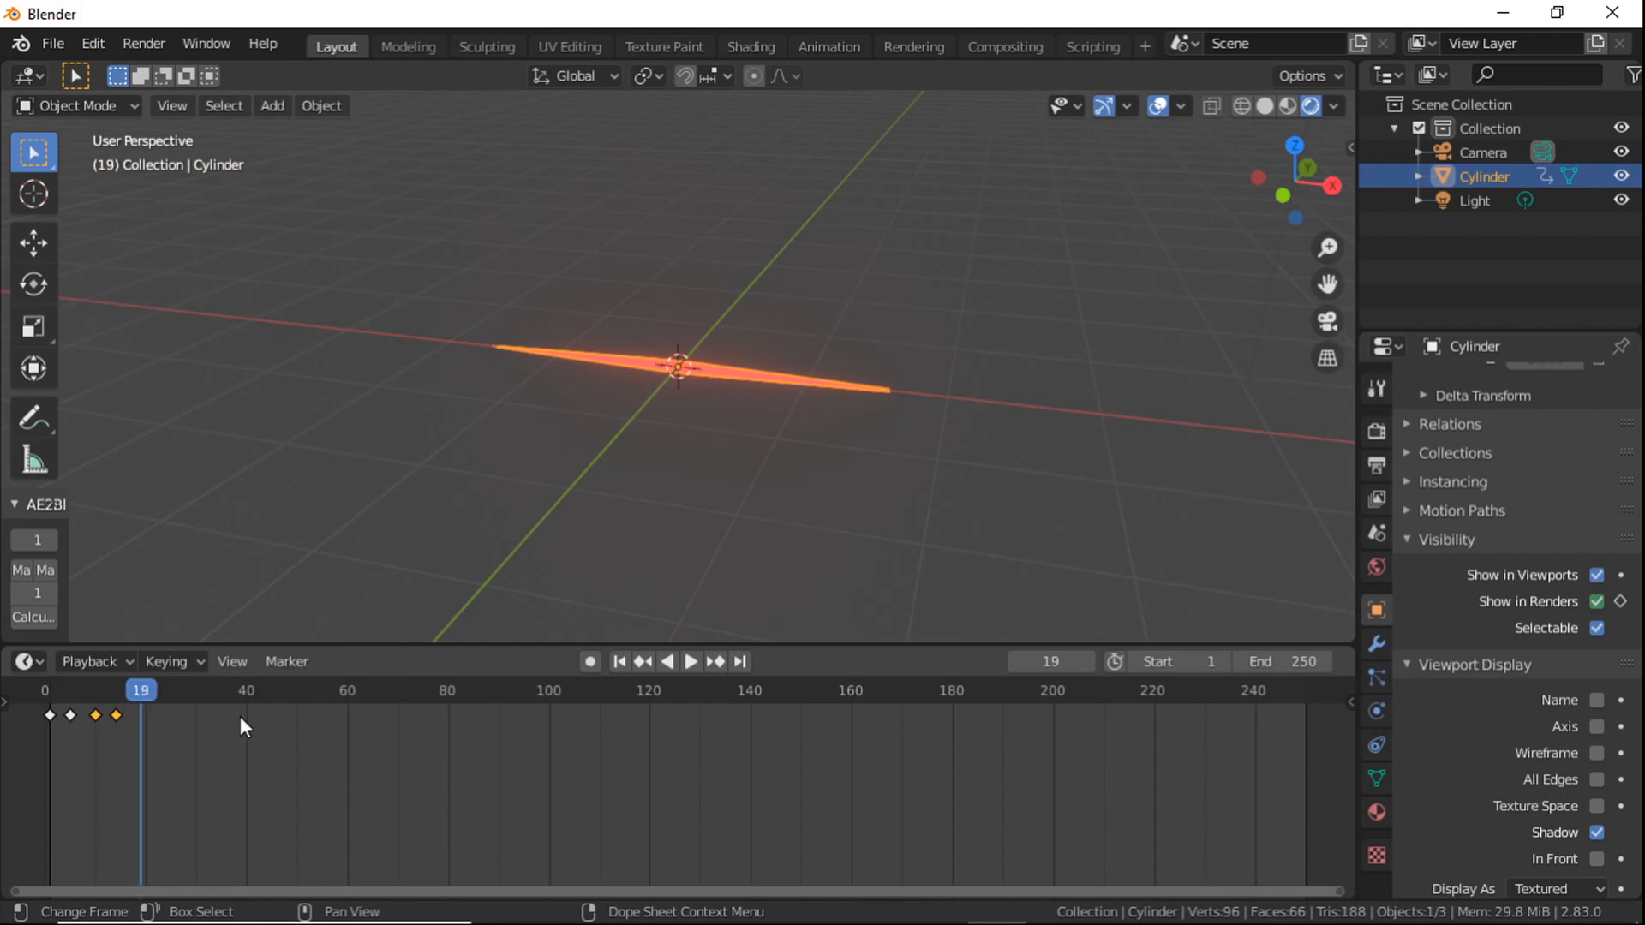
key(Right)
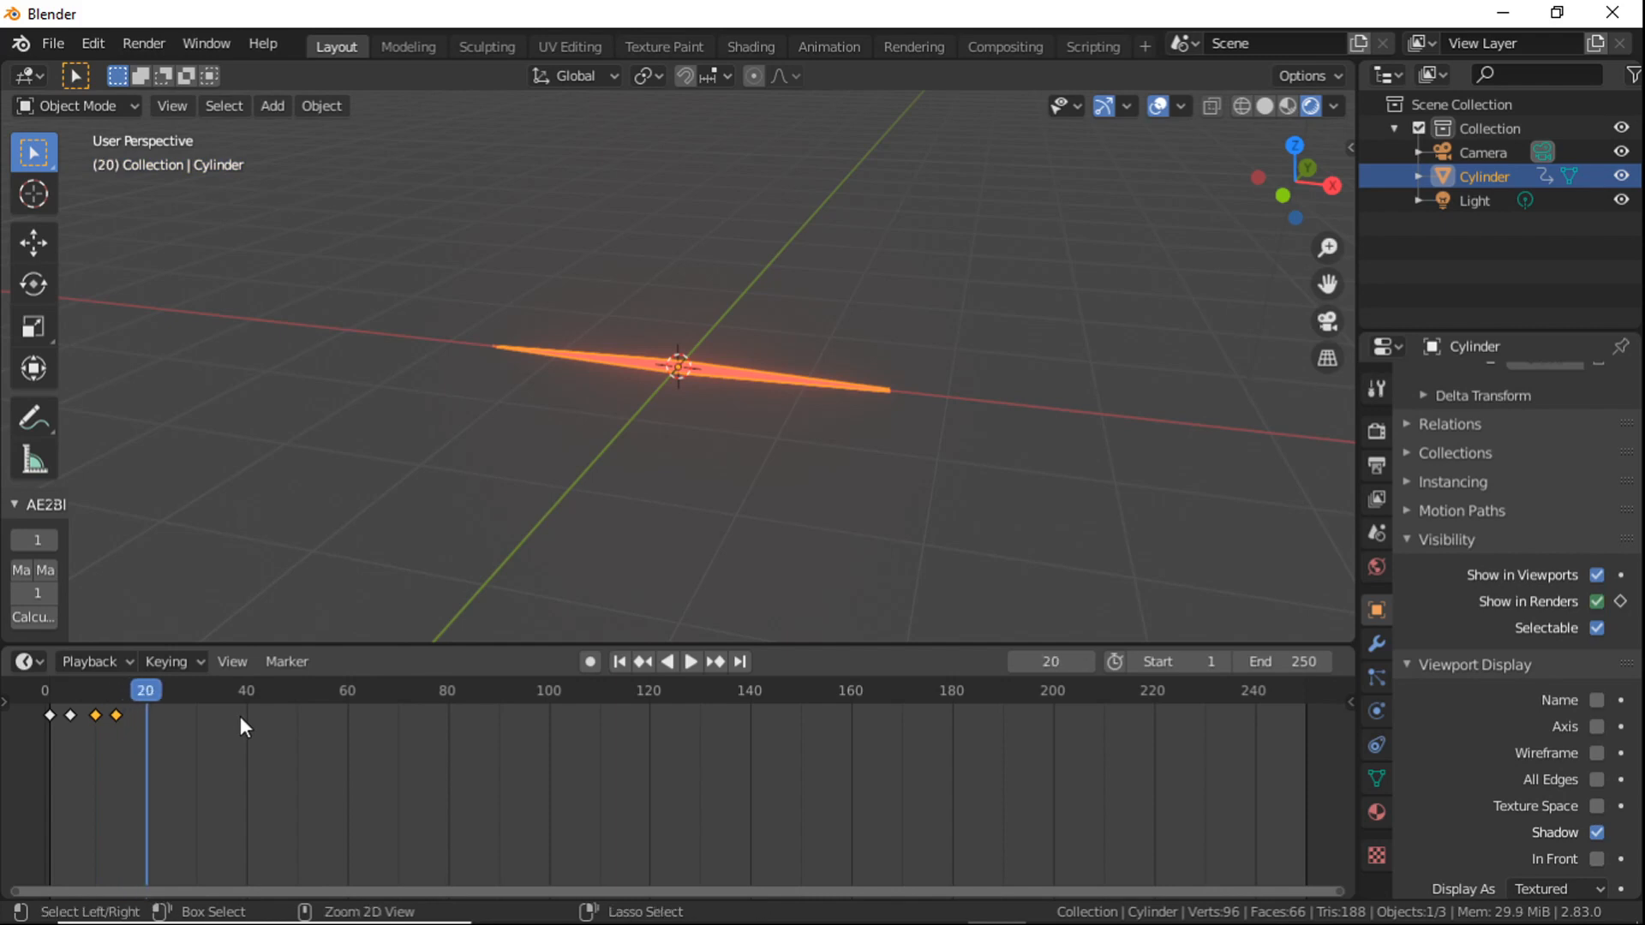
key(ctrl+v)
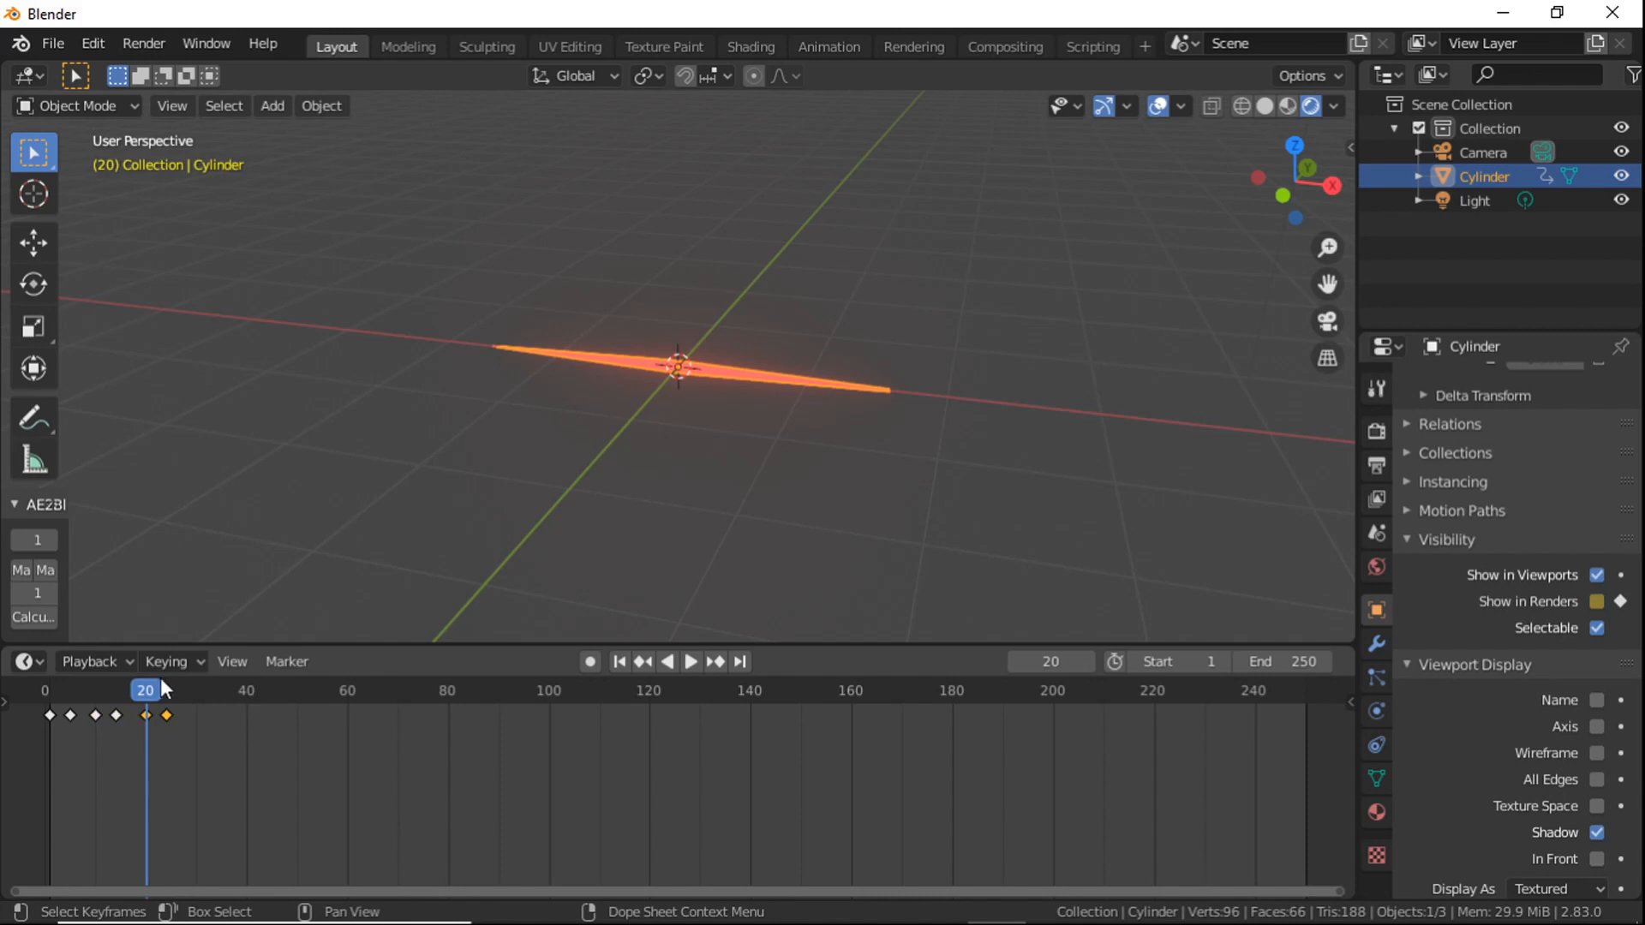
Step: Return to frame 1, turn off the cylinder's Show in Viewports and keyframe it
click(108, 691)
key(Escape)
key(a)
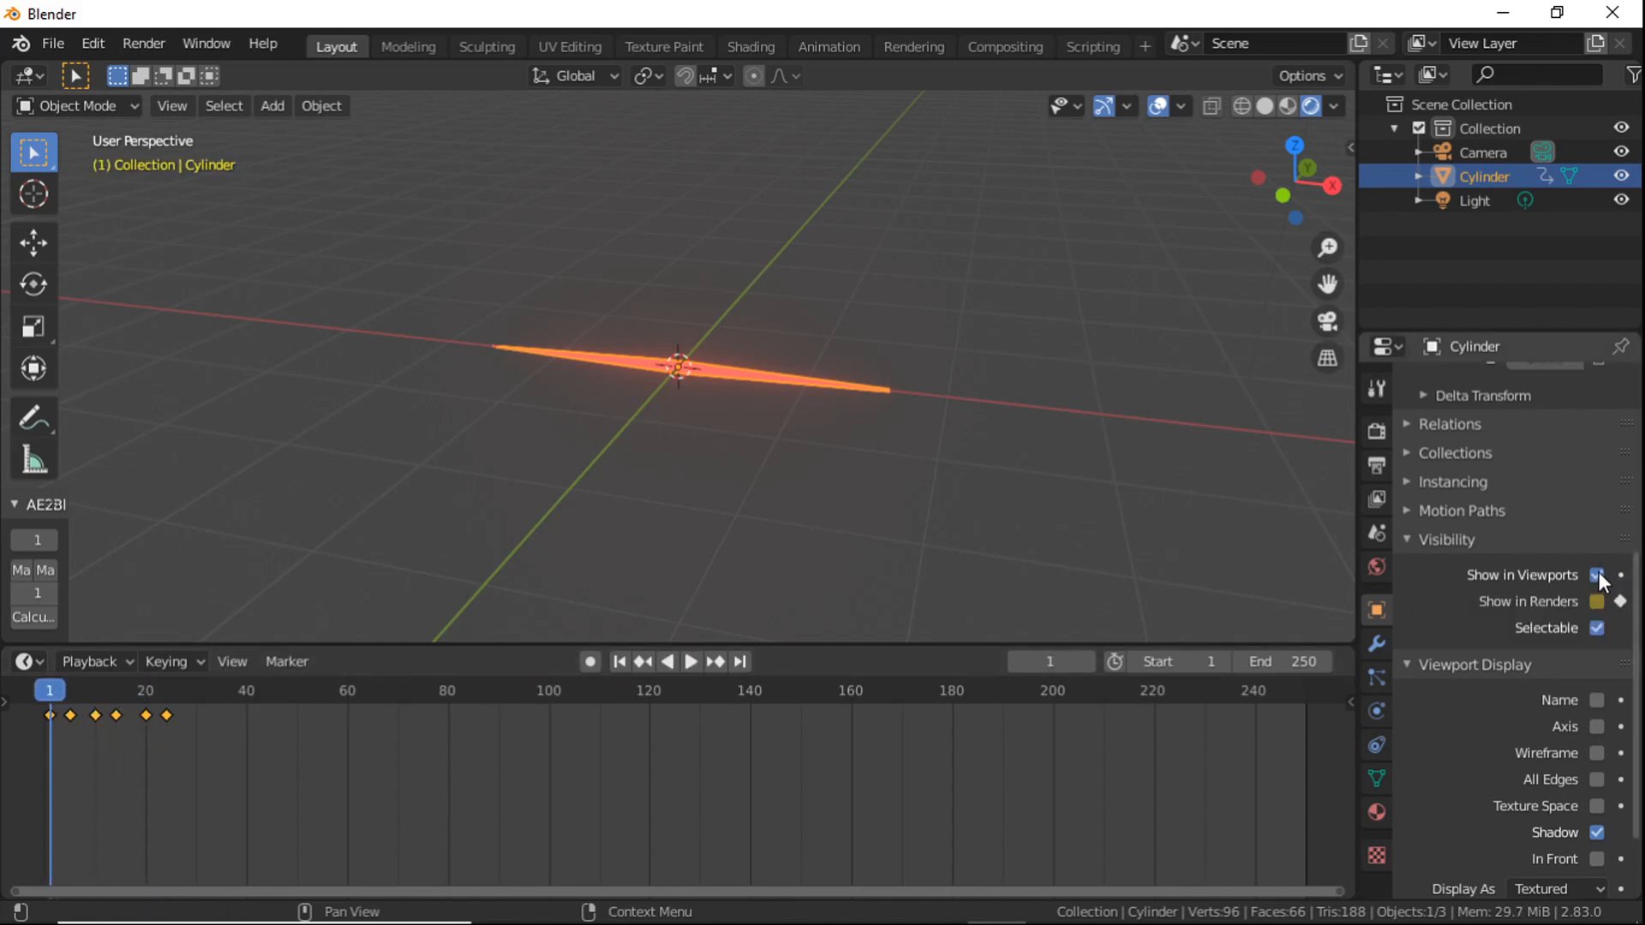
click(1597, 576)
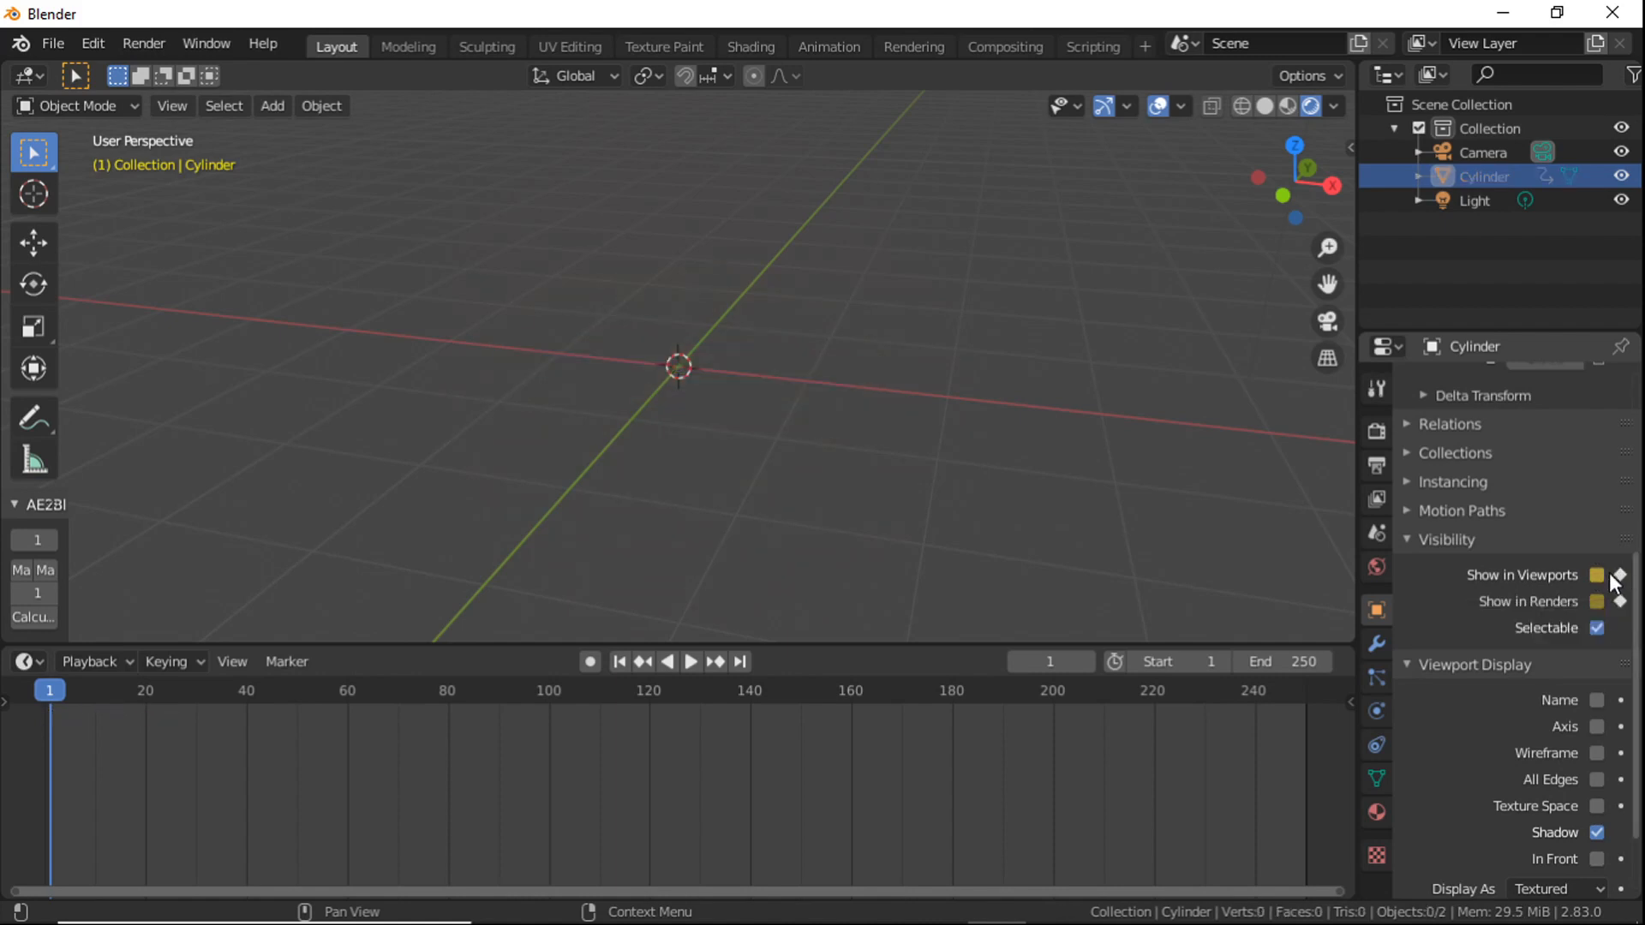
Step: Turn on the cylinder's Show in Viewports at frame 5 and keyframe it
key(Right)
key(Right)
key(Right)
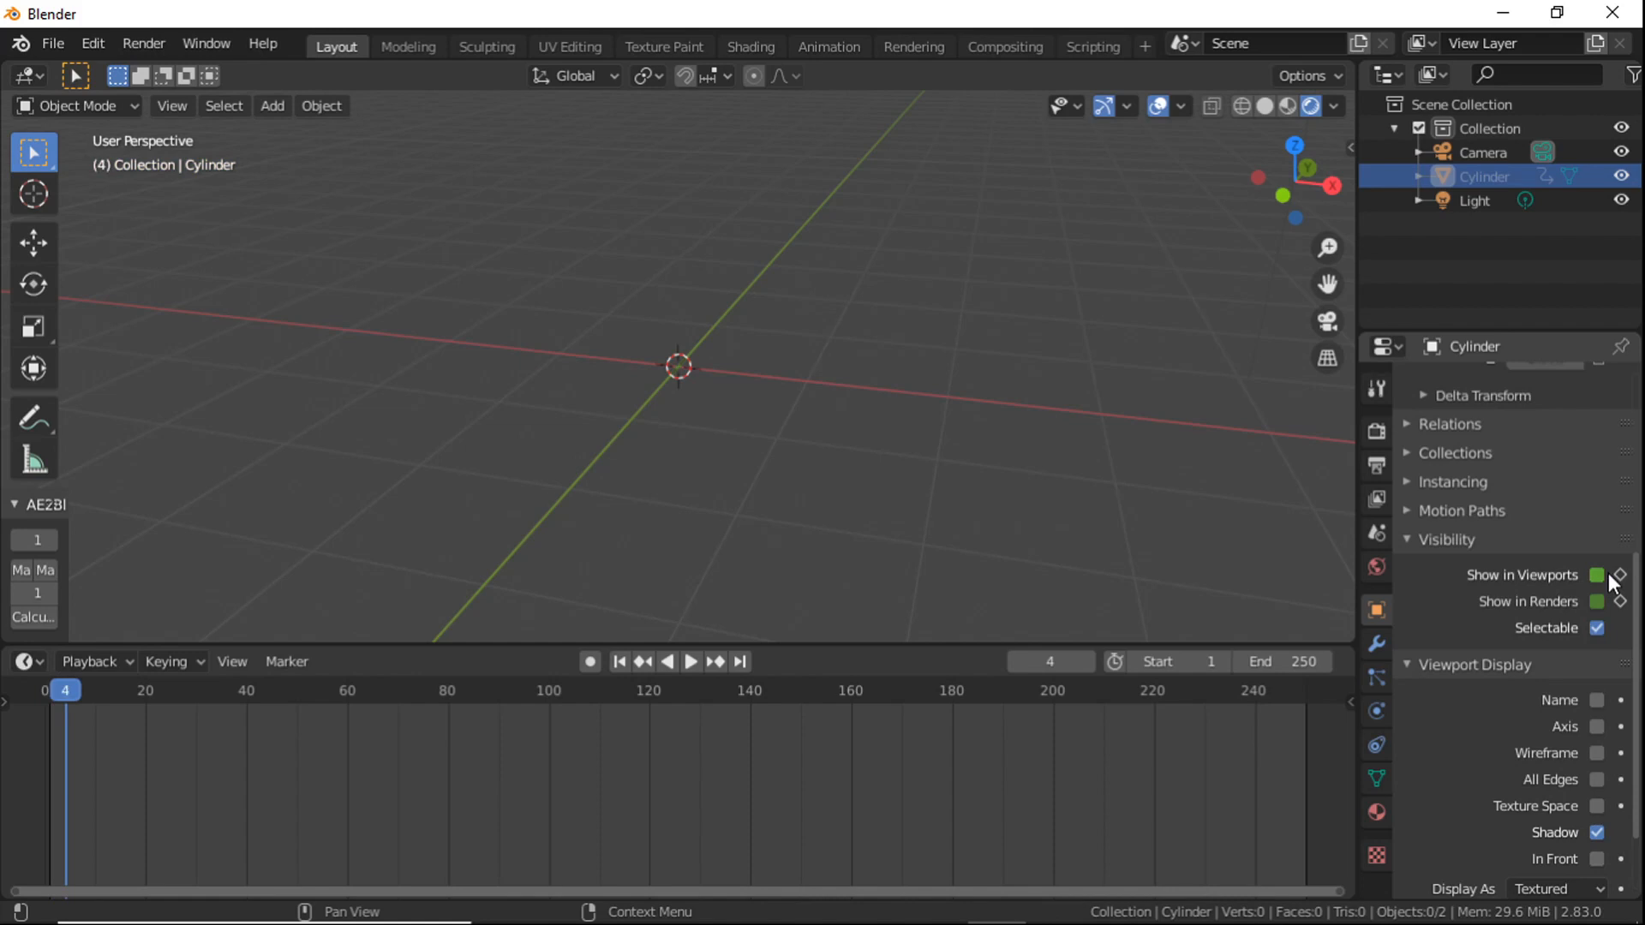
key(Right)
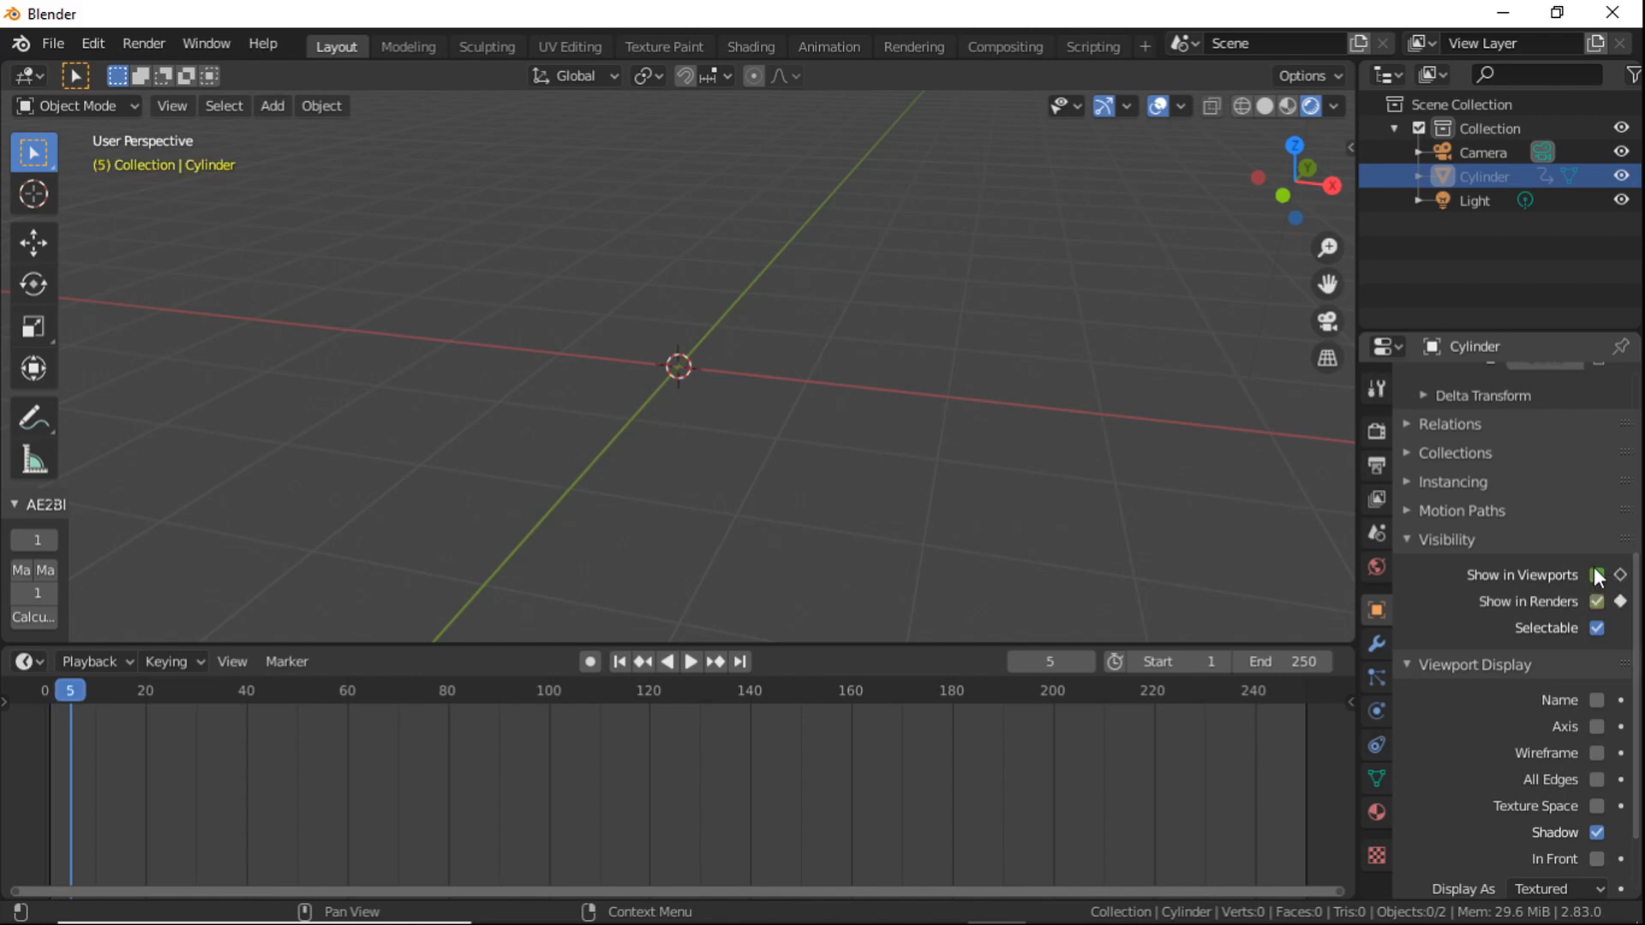
click(1597, 576)
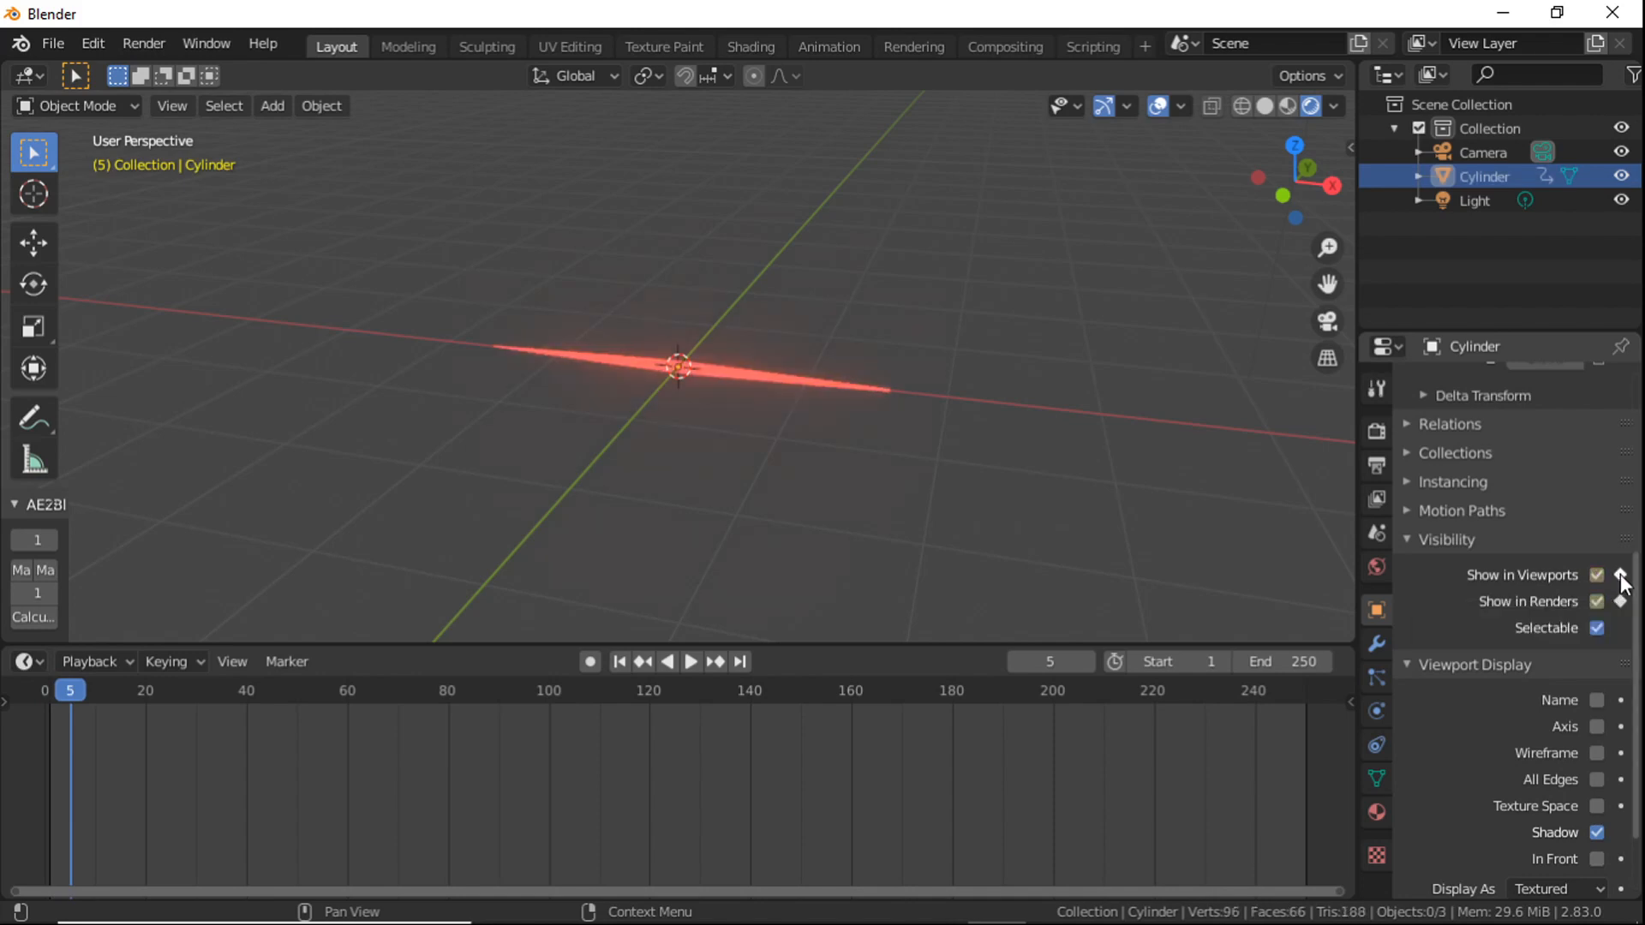
Step: Turn off the cylinder's Show in Viewports at frame 10 and keyframe it
key(Right)
key(Right)
key(Right)
key(Right)
key(Right)
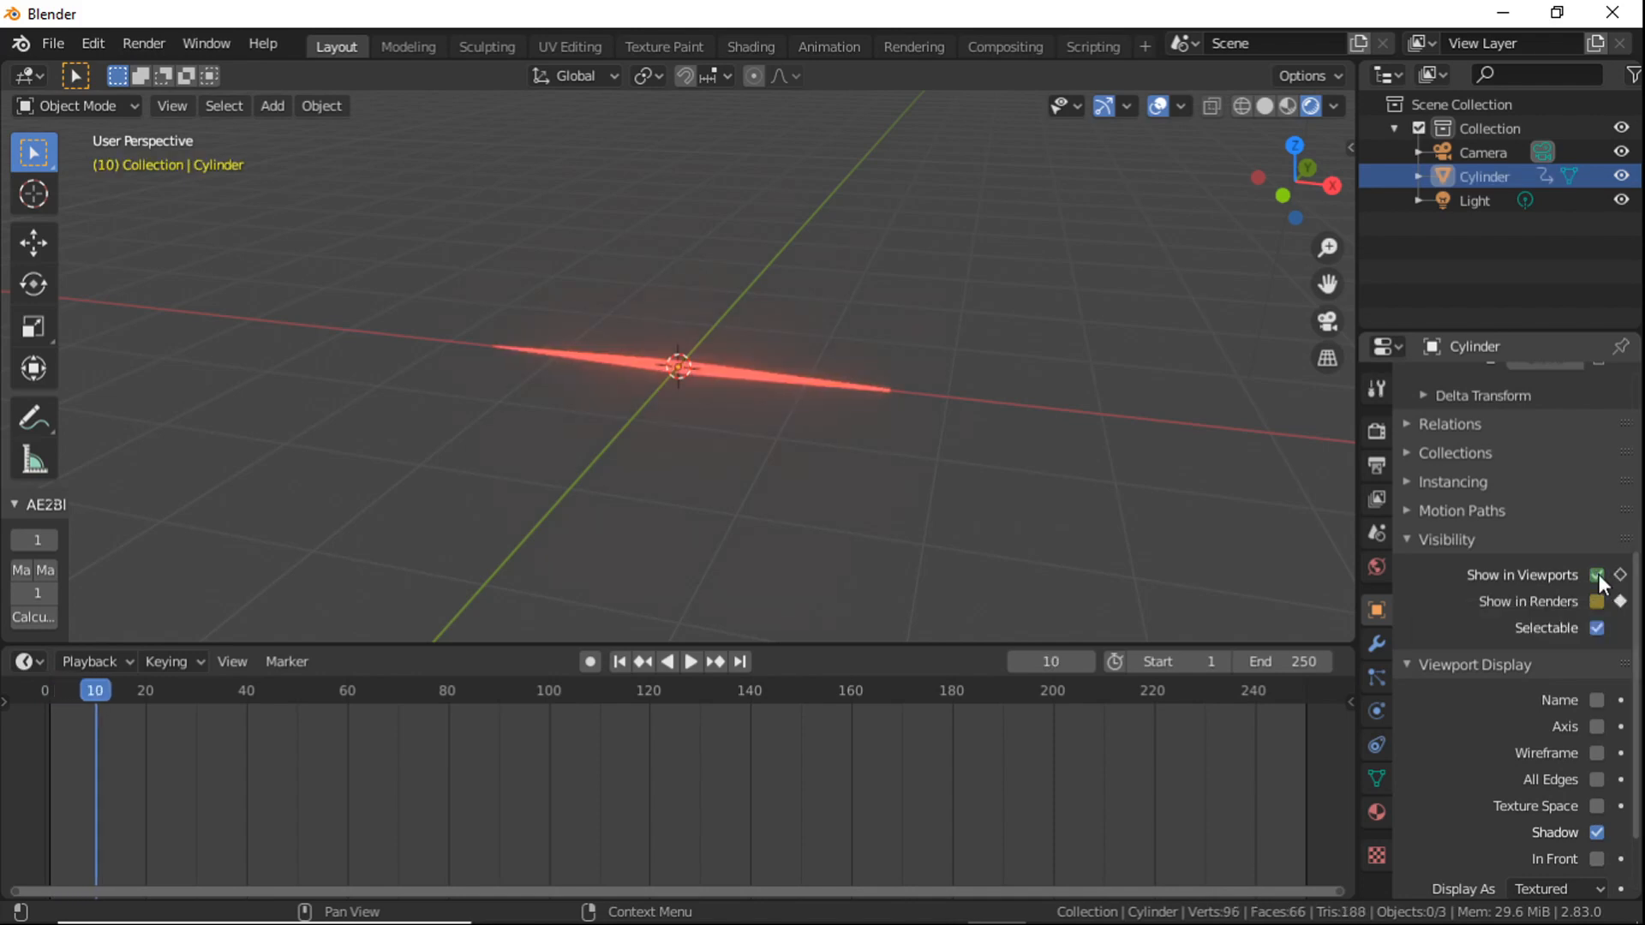
click(1598, 576)
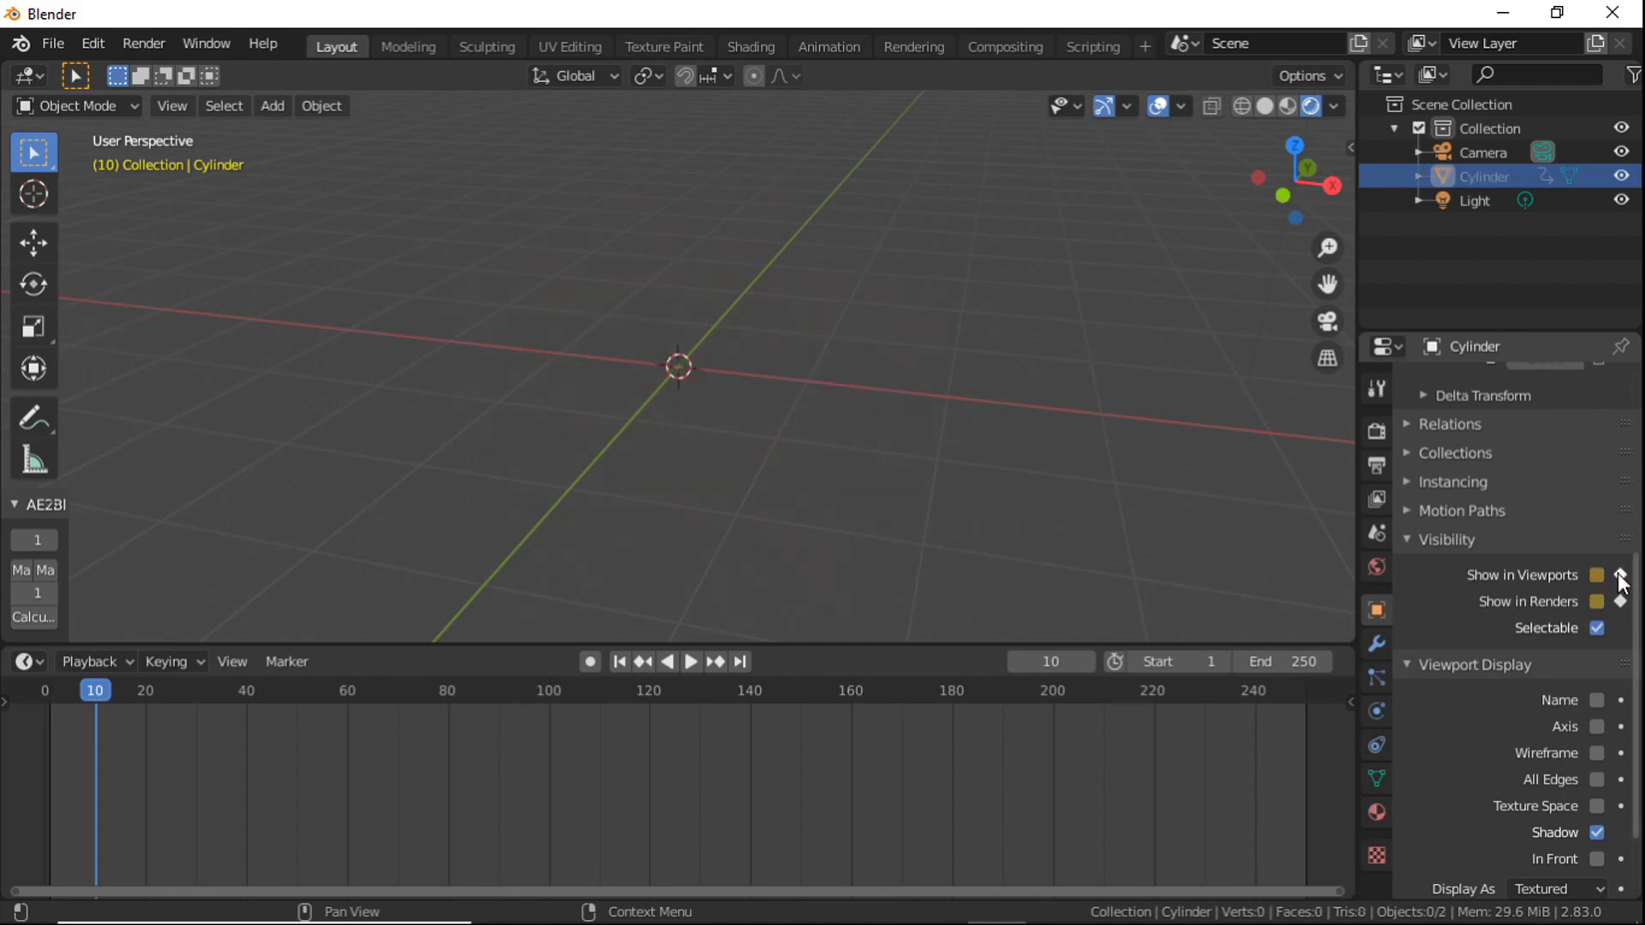
Step: Turn on the cylinder's Show in Viewports at frame 15 and keyframe it
key(Right)
key(Right)
key(Right)
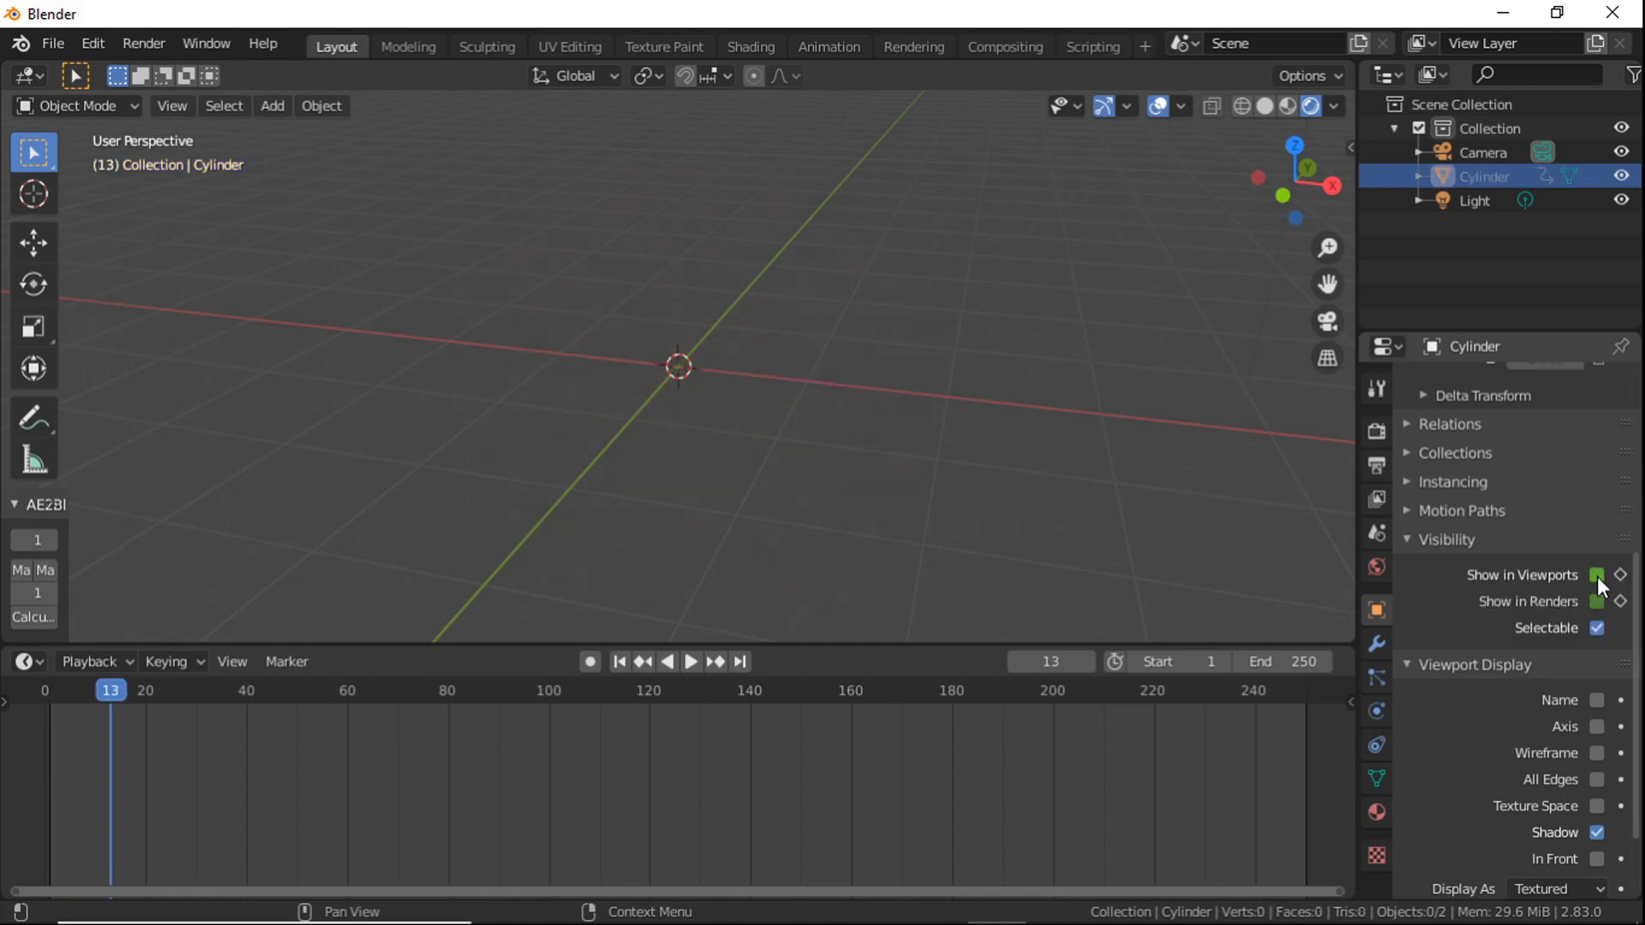
key(Right)
key(Right)
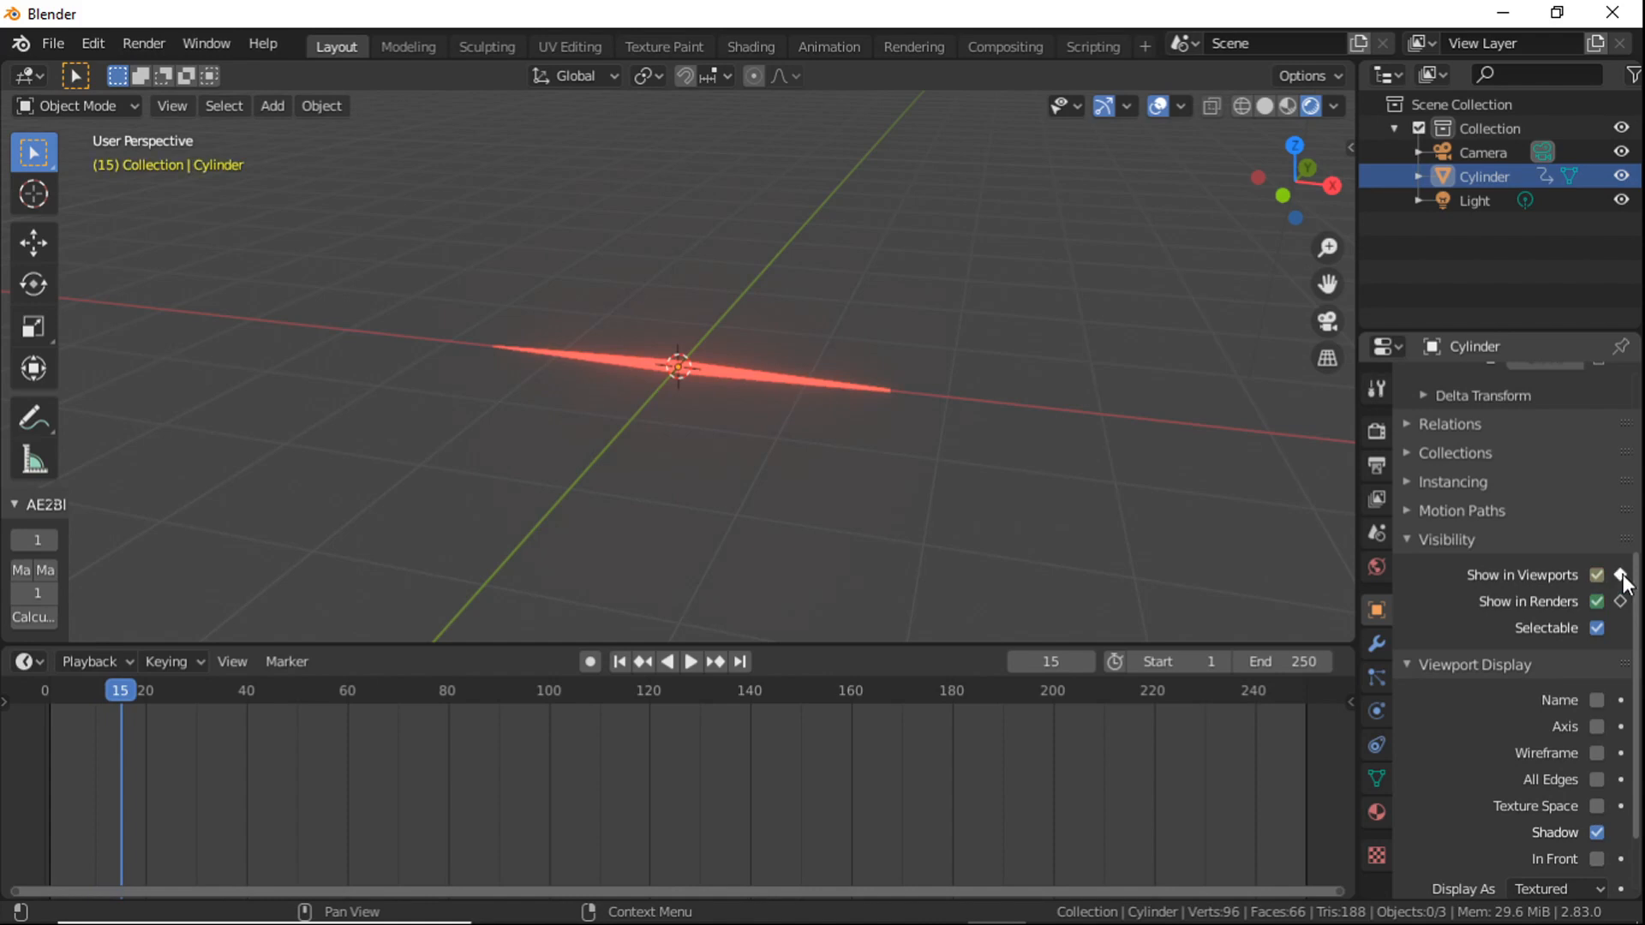
Step: Turn off the cylinder's Show in Viewports at frame 20 and keyframe it
key(Right)
key(Right)
key(Right)
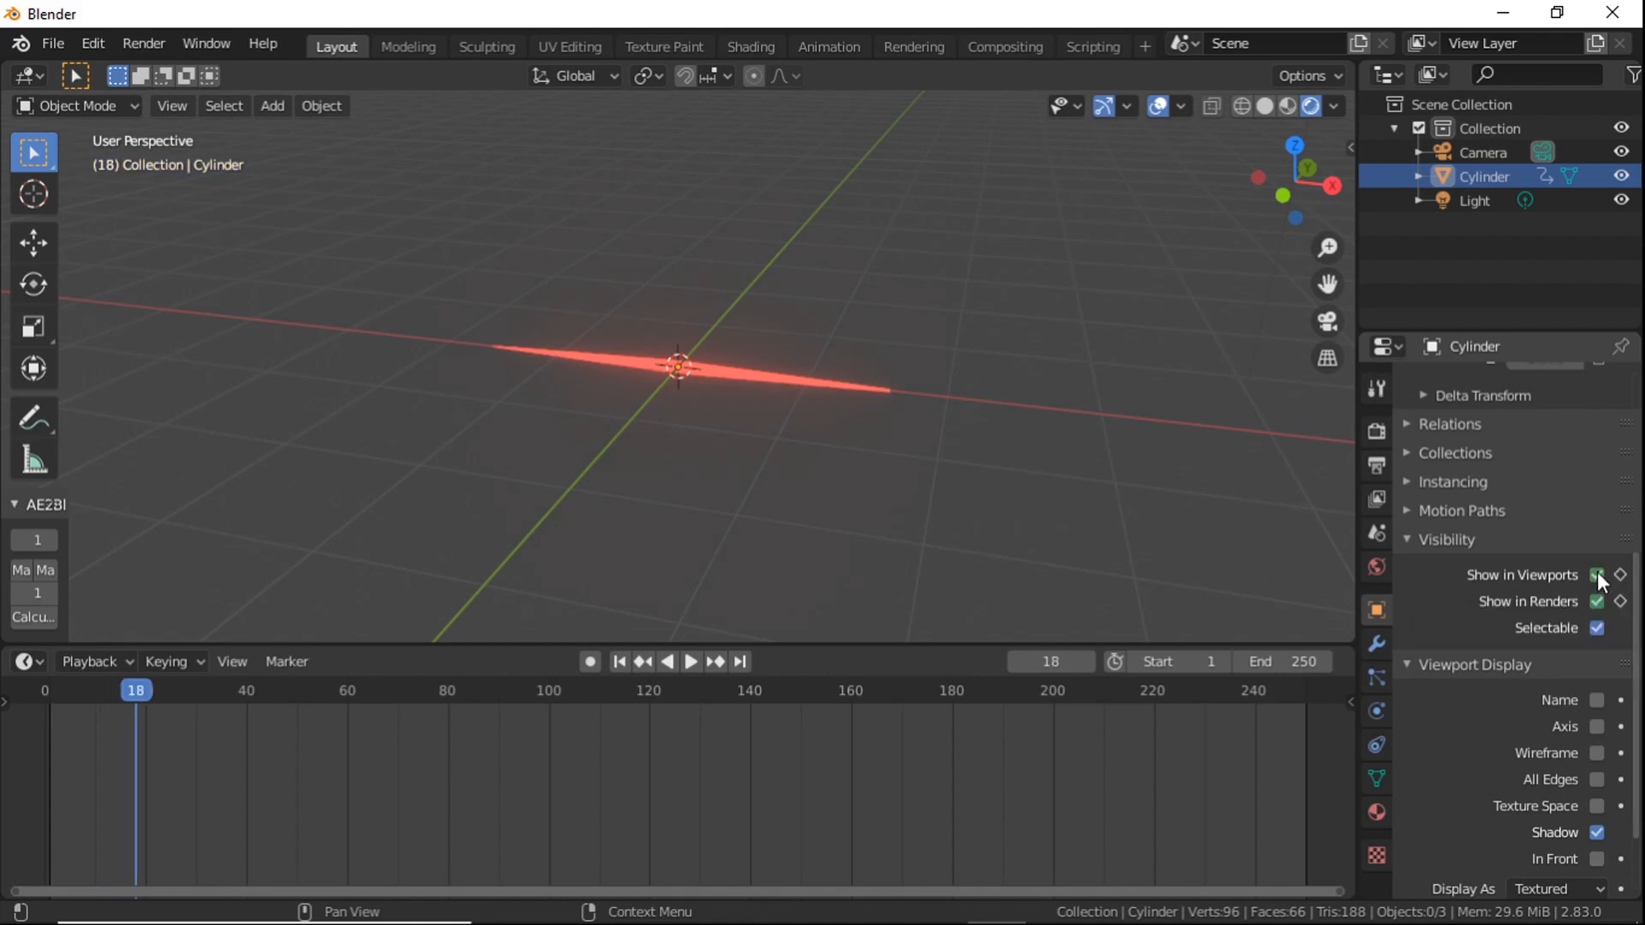
key(Right)
key(Right)
click(1597, 576)
click(1620, 576)
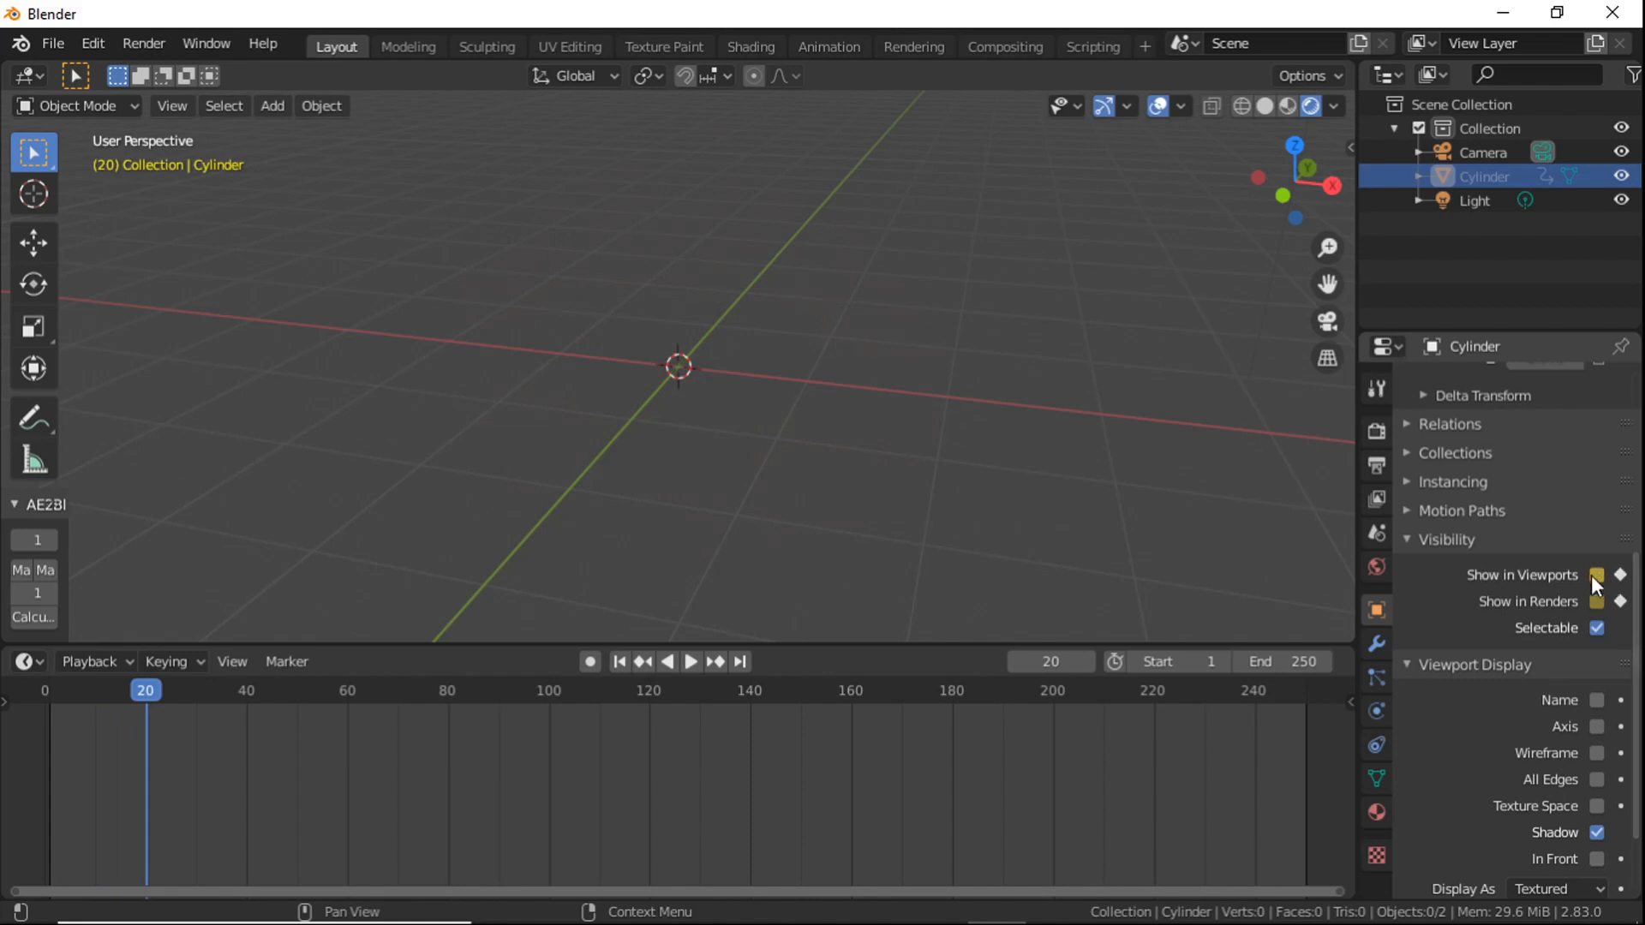
Step: Turn on the cylinder's Show in Viewports at frame 25 and keyframe it
key(Right)
key(Right)
key(Right)
key(Right)
key(Right)
click(1597, 576)
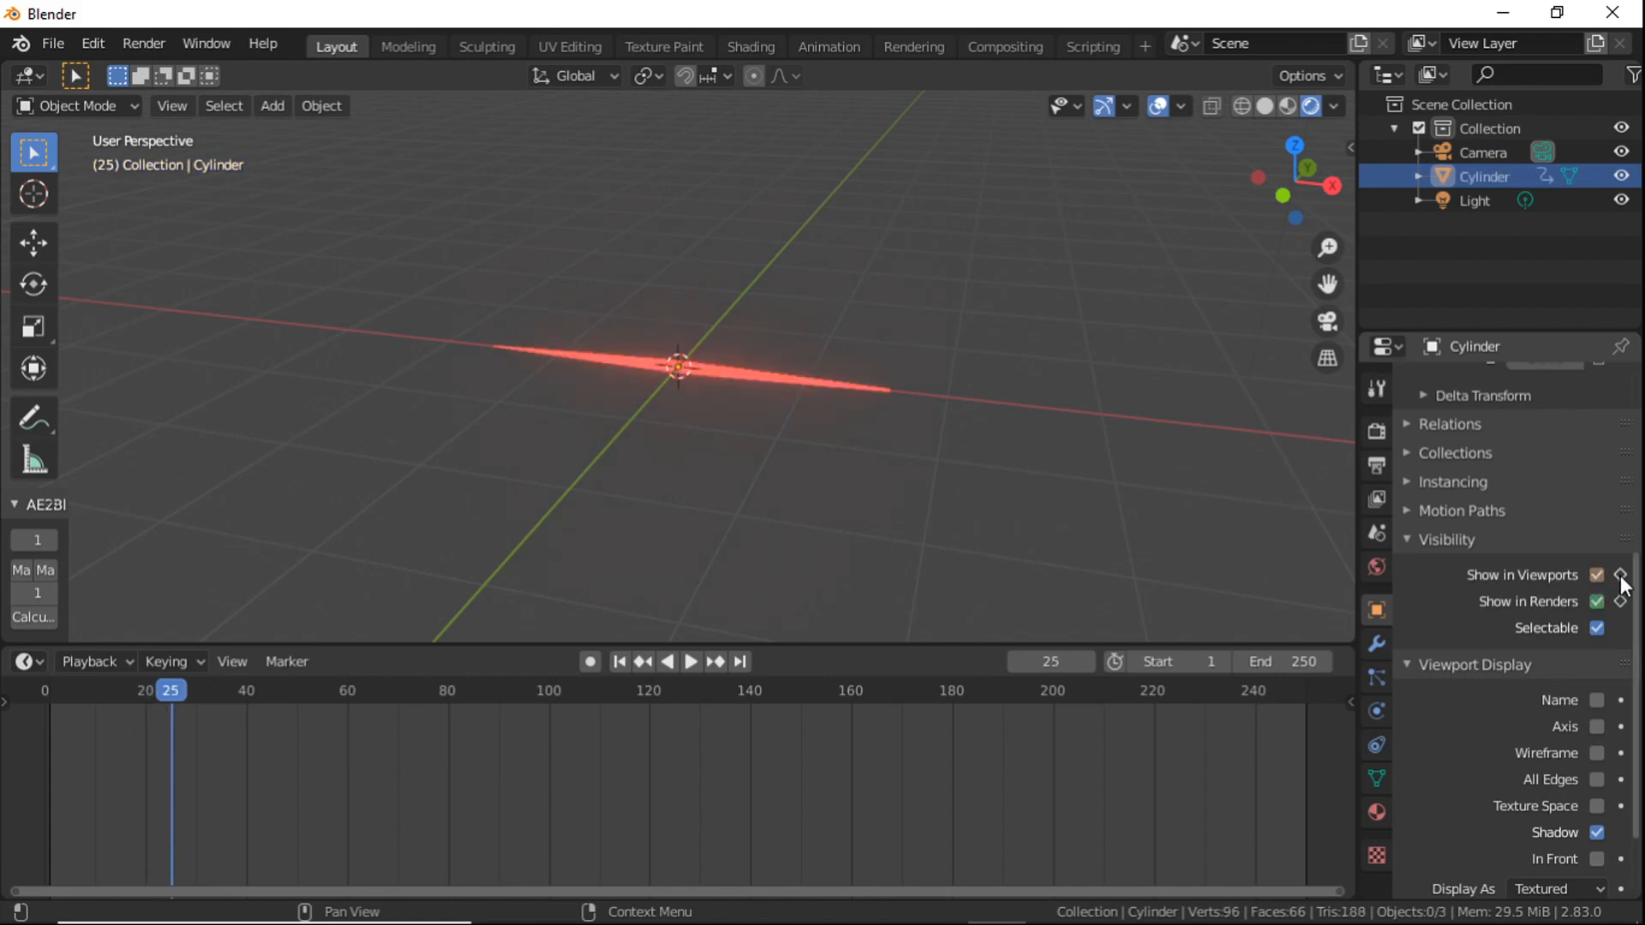
click(1621, 576)
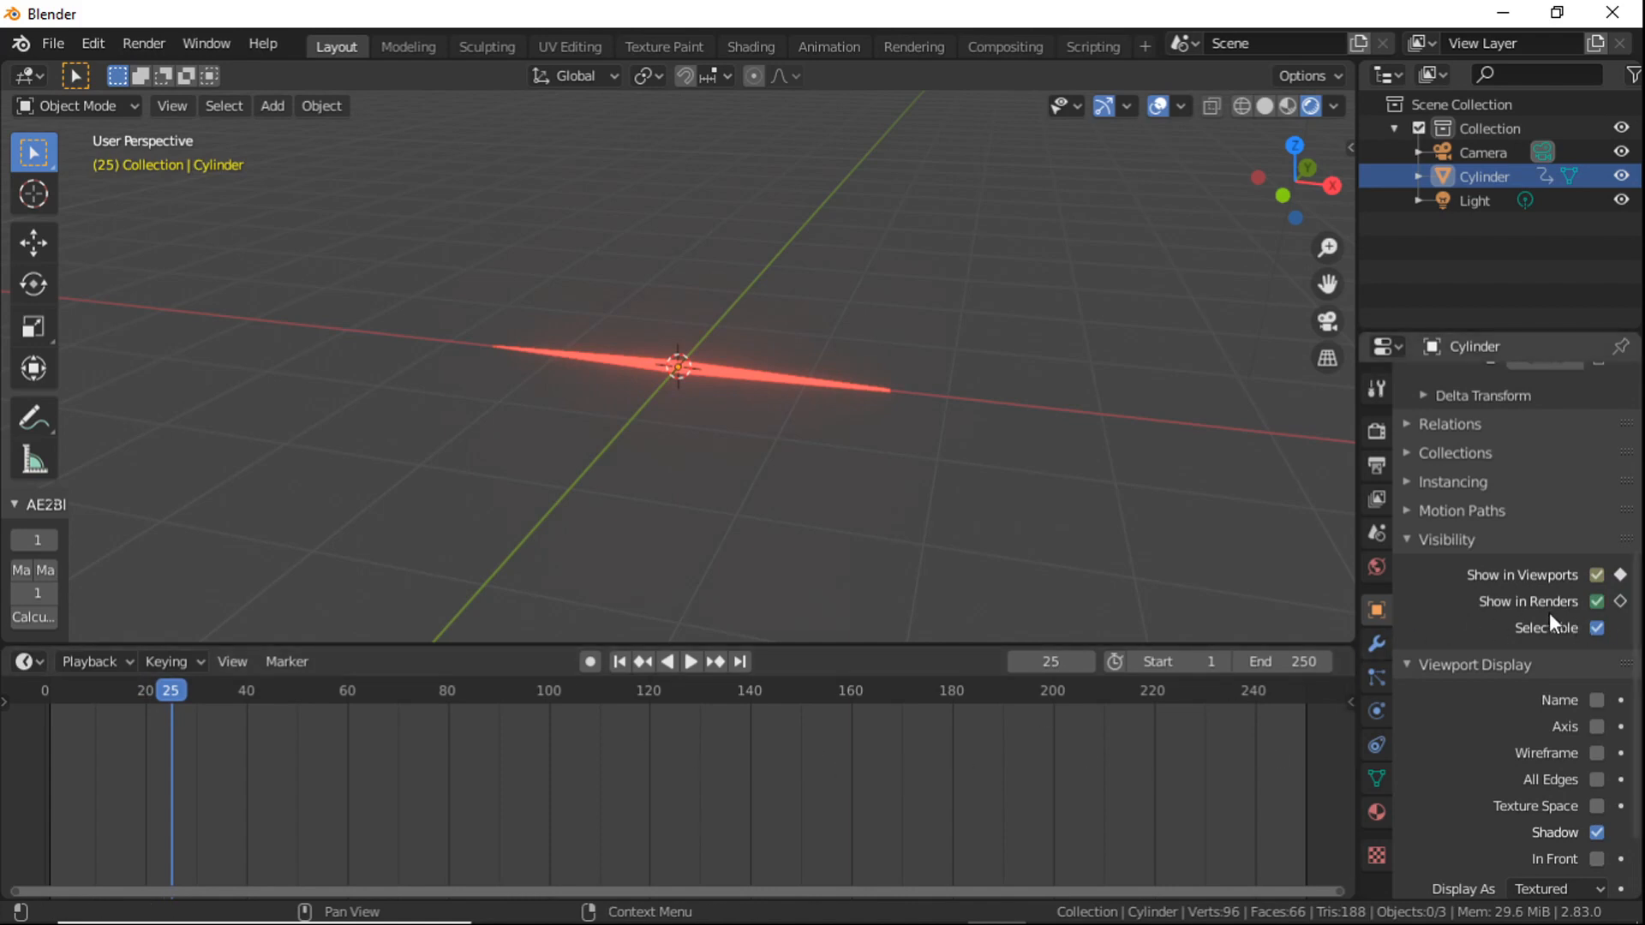
Step: Play the blinking animation twice from the start of the timeline to check it, and stop playback
drag(172, 691, 30, 702)
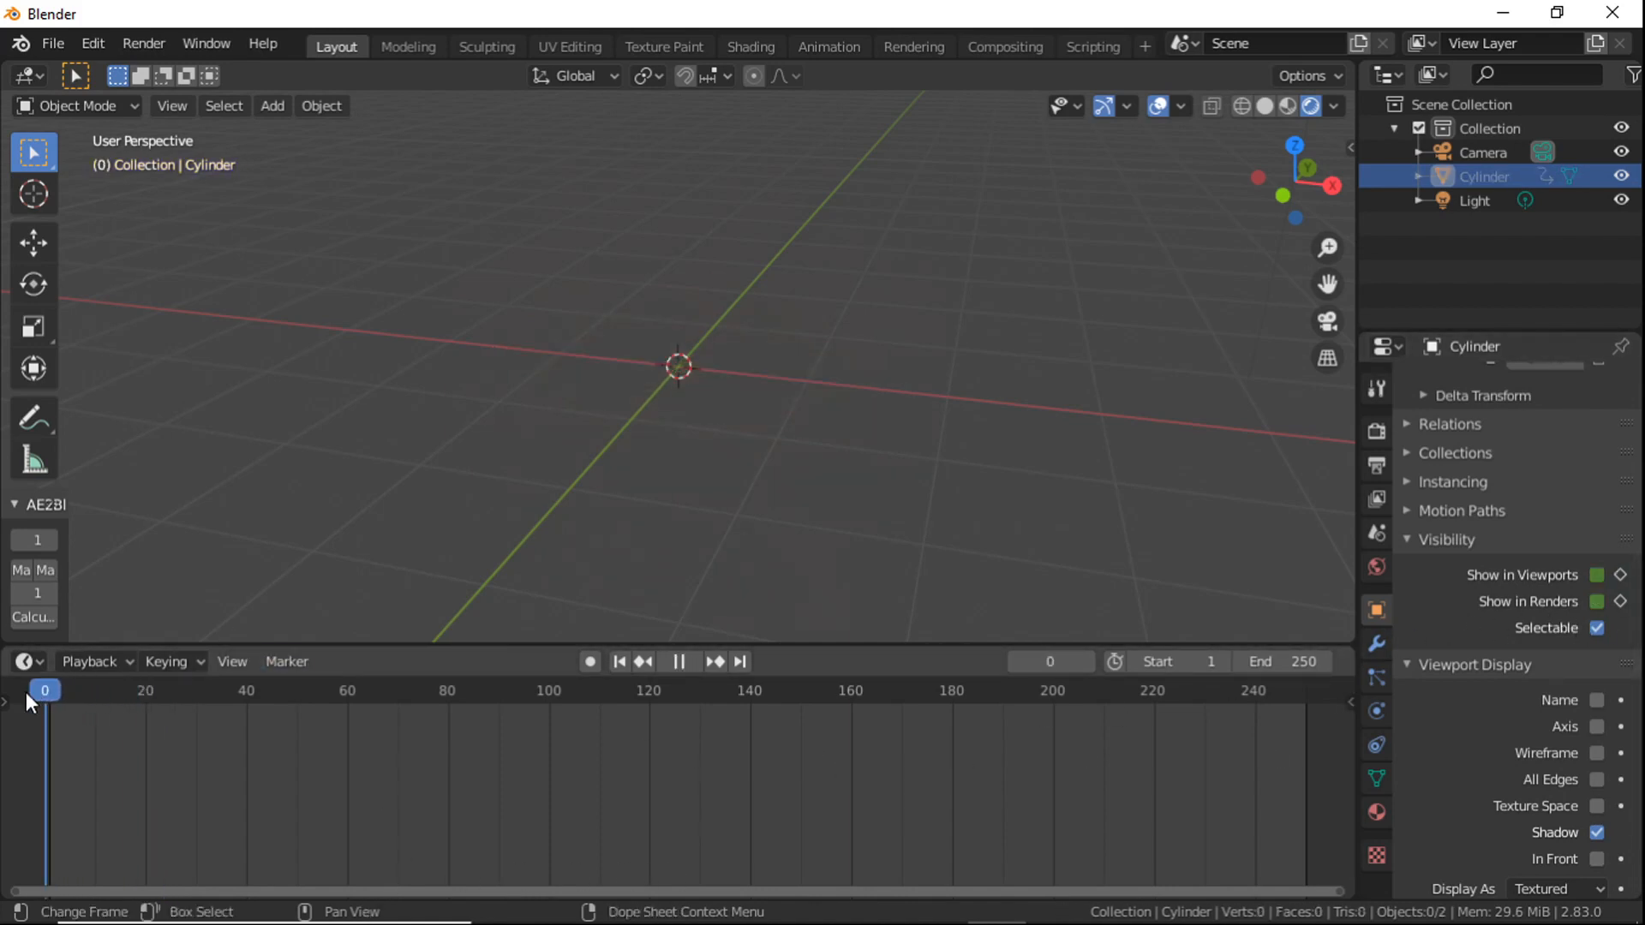
key(space)
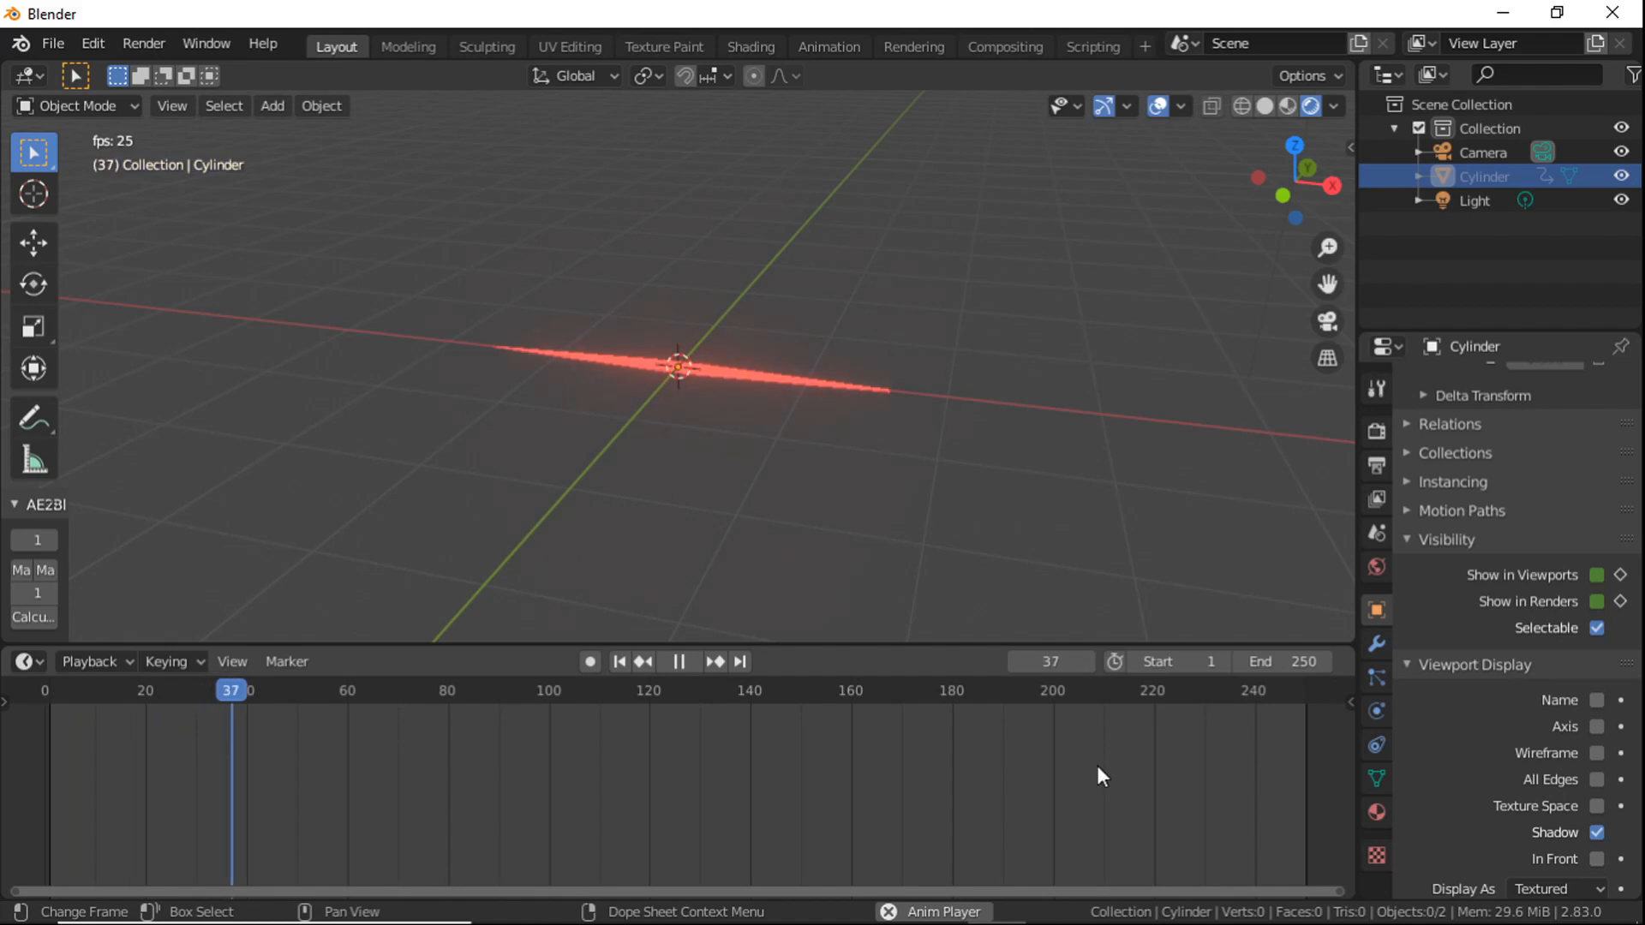
key(space)
drag(288, 682, 29, 689)
key(space)
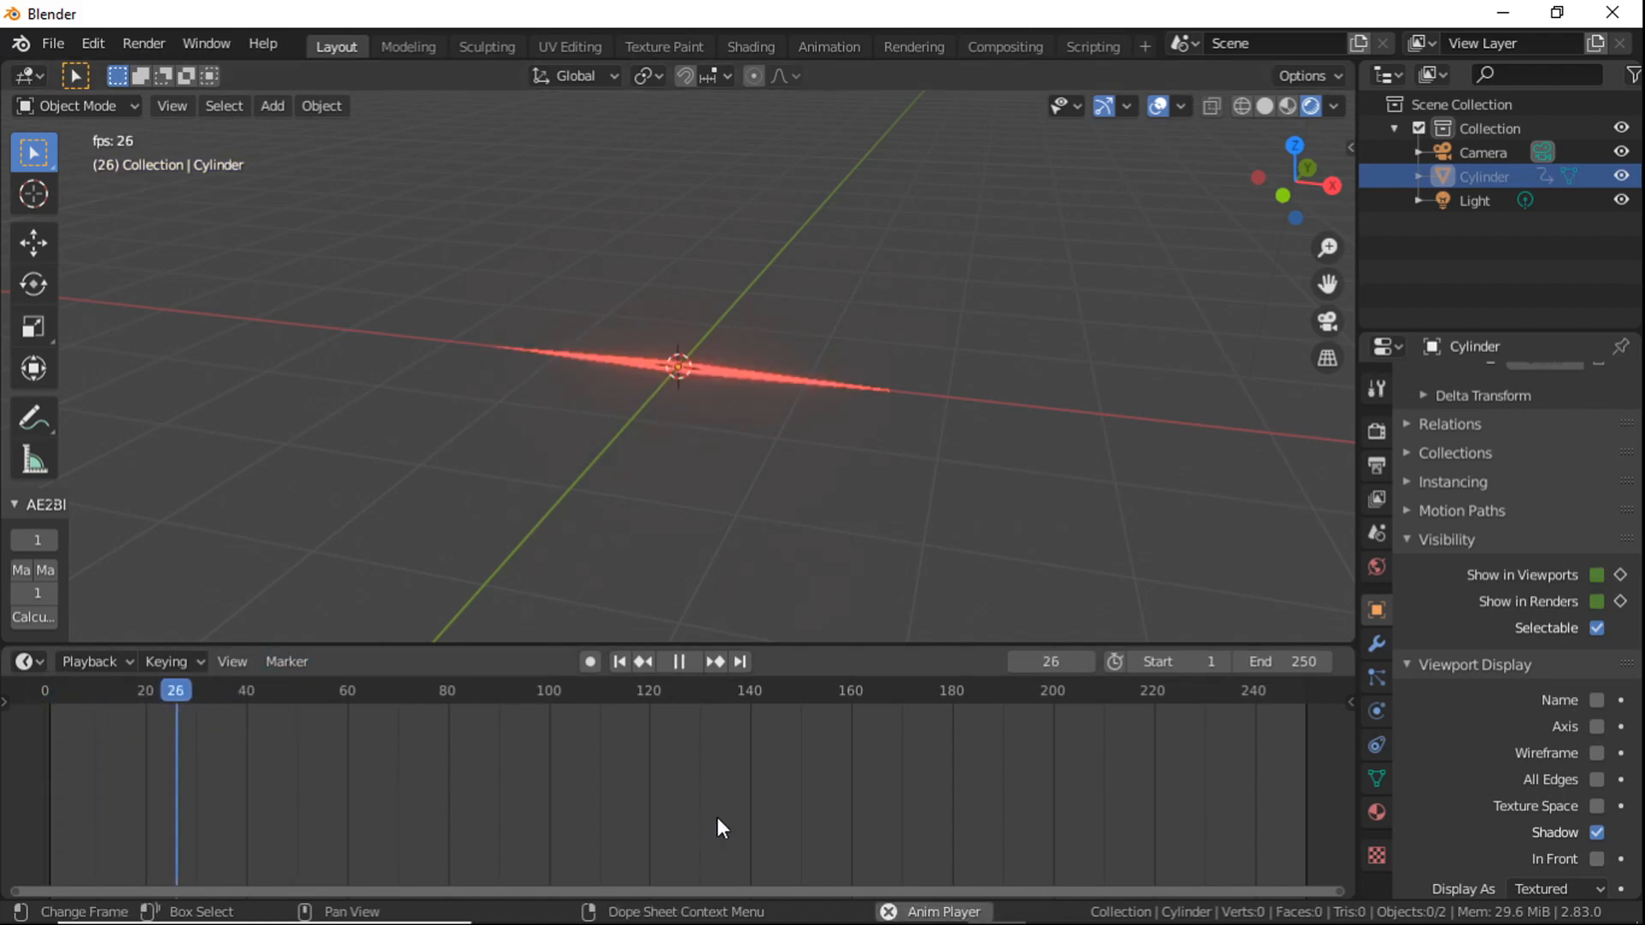
key(space)
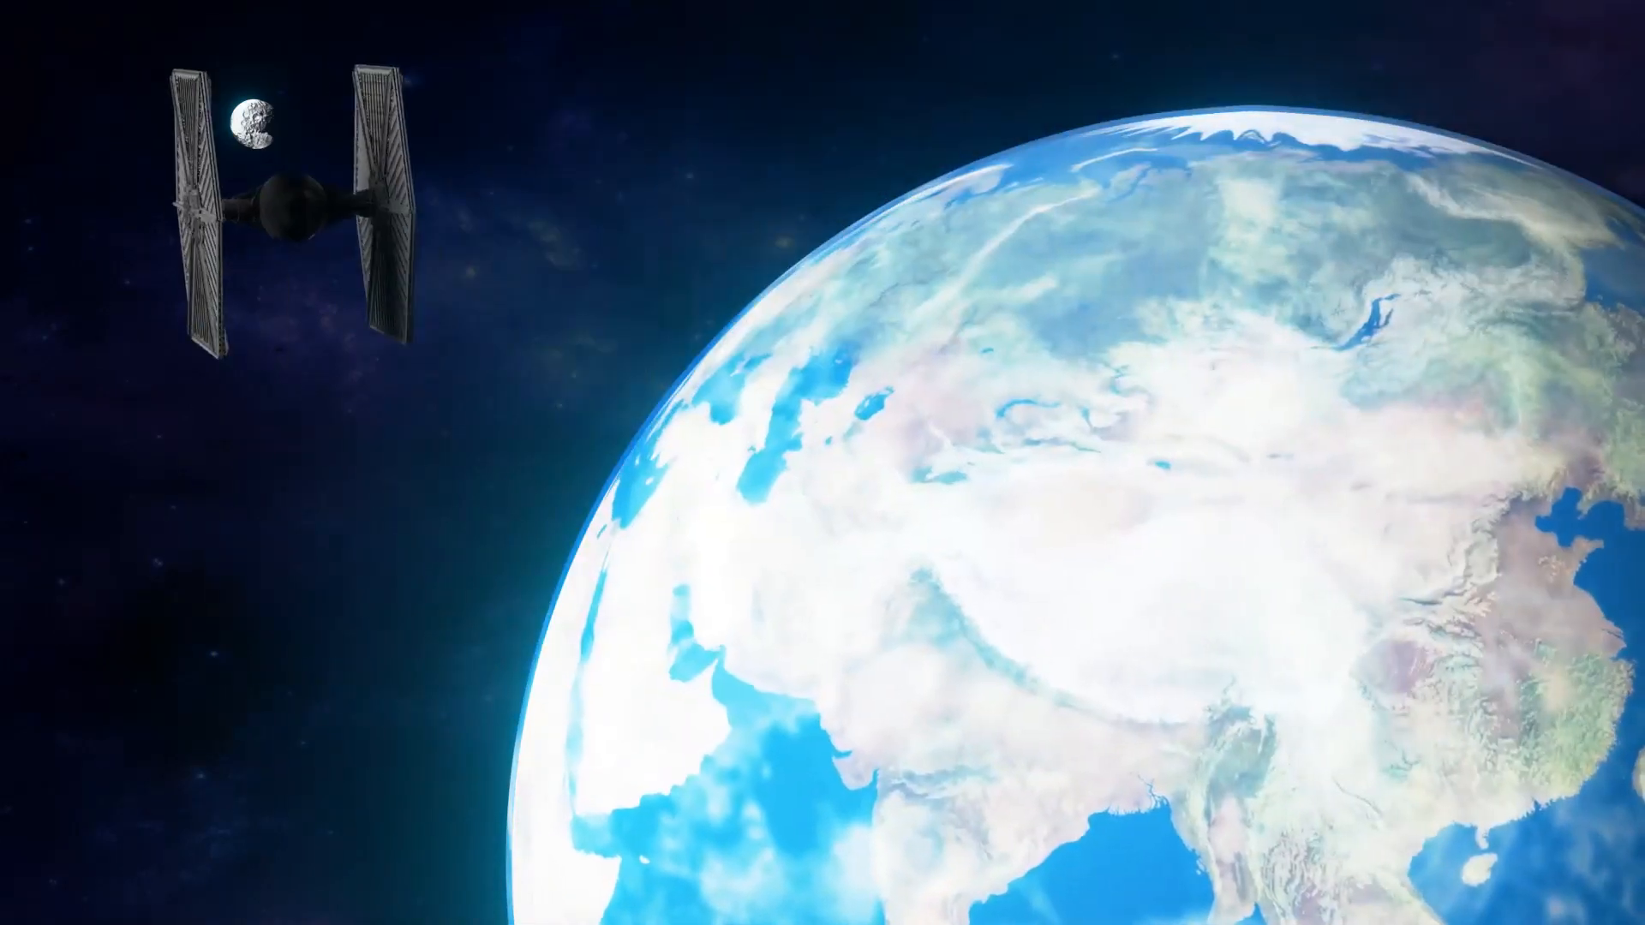